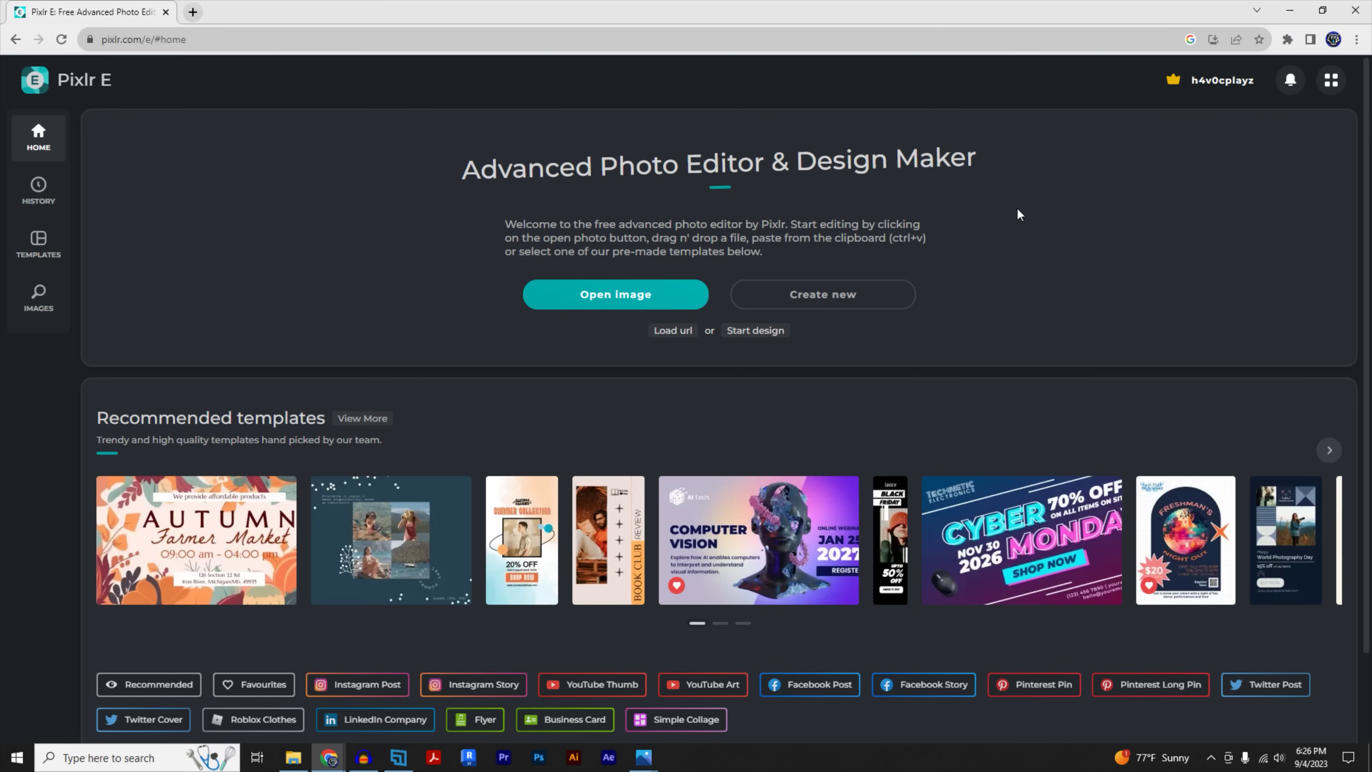
# Step: Start a new blank image named Logo with a width and height of 2000 px
pyautogui.click(822, 296)
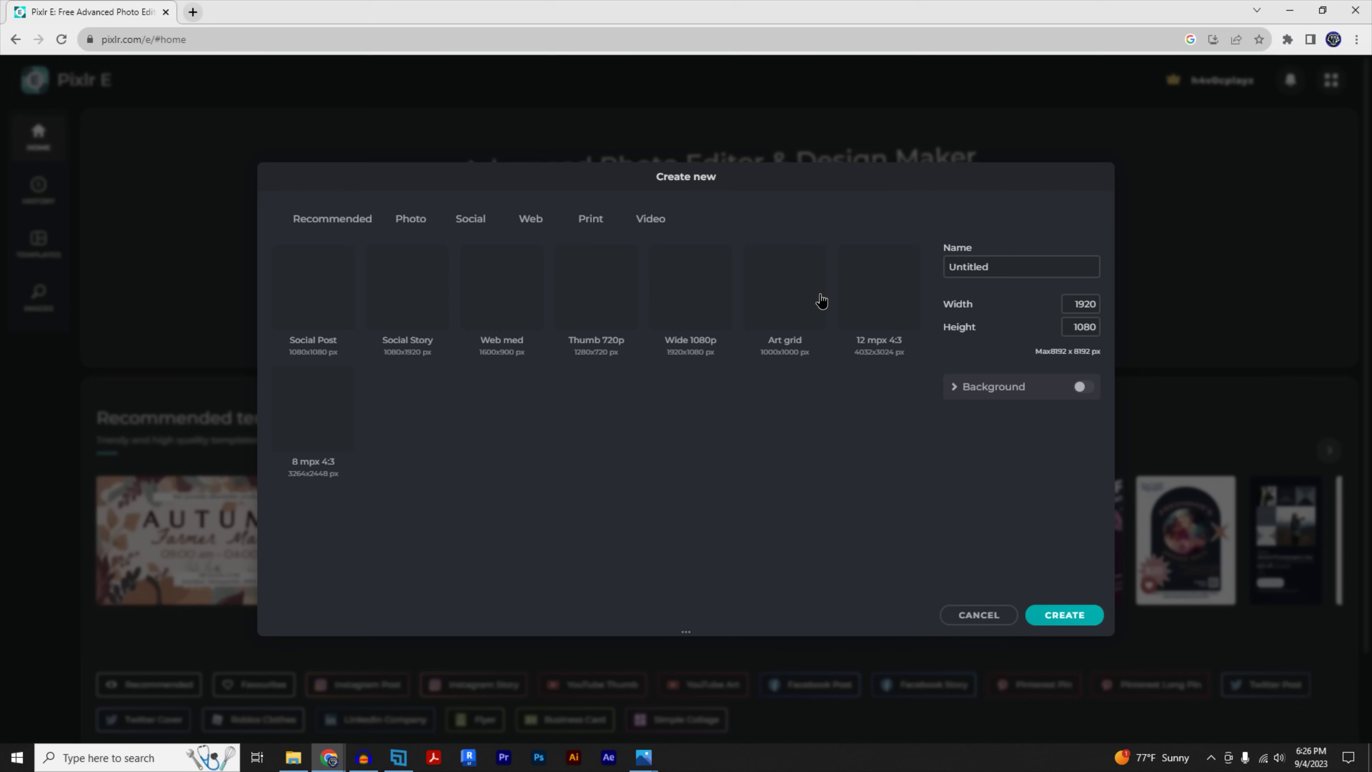
pyautogui.doubleClick(983, 270)
pyautogui.write('Logo')
pyautogui.doubleClick(1085, 303)
pyautogui.write('2')
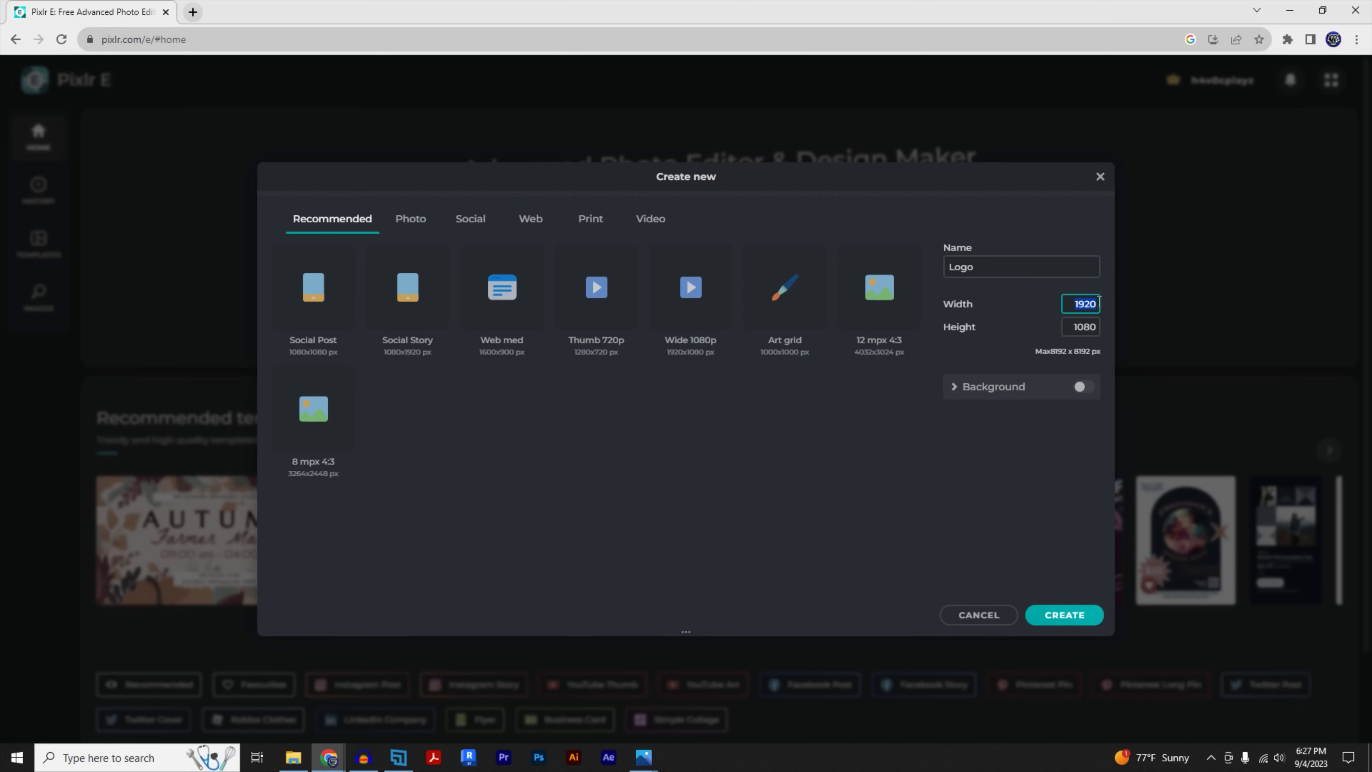
pyautogui.doubleClick(1100, 327)
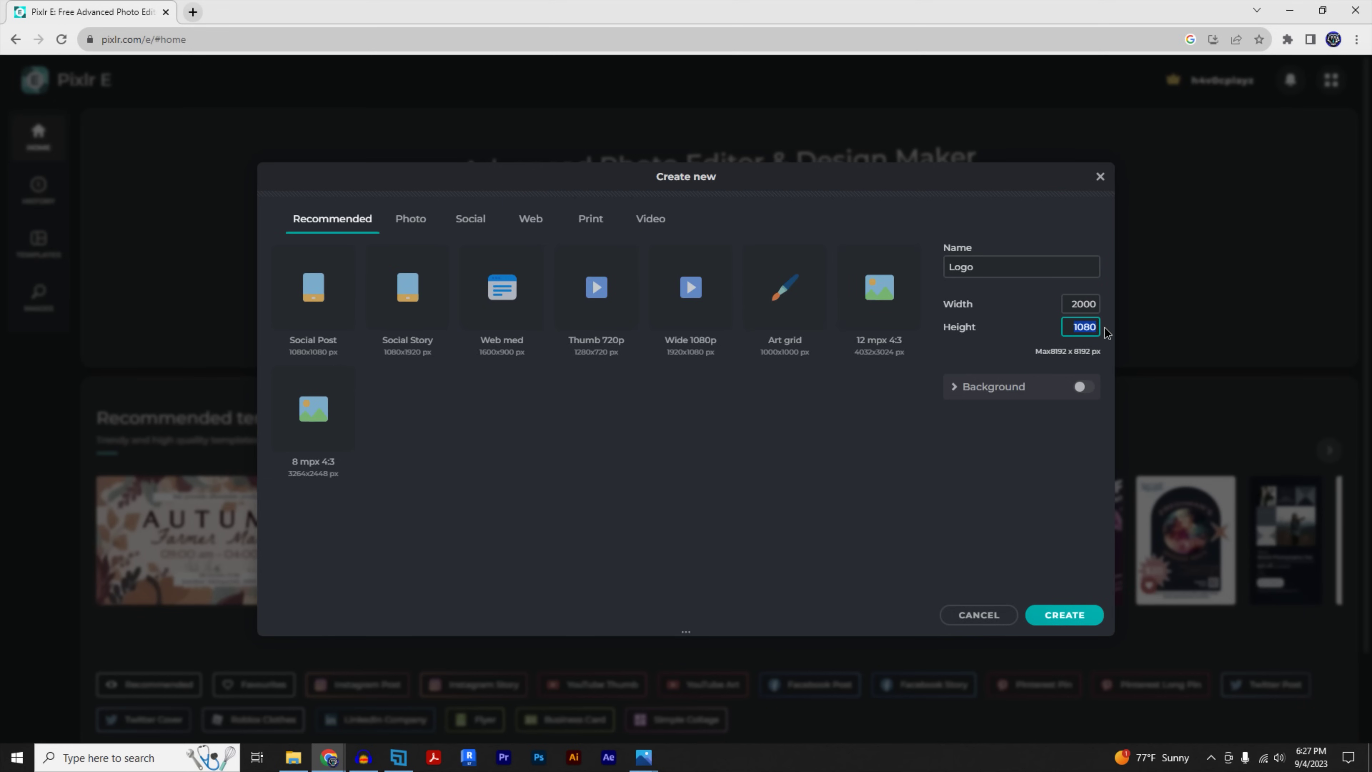
pyautogui.write('2000')
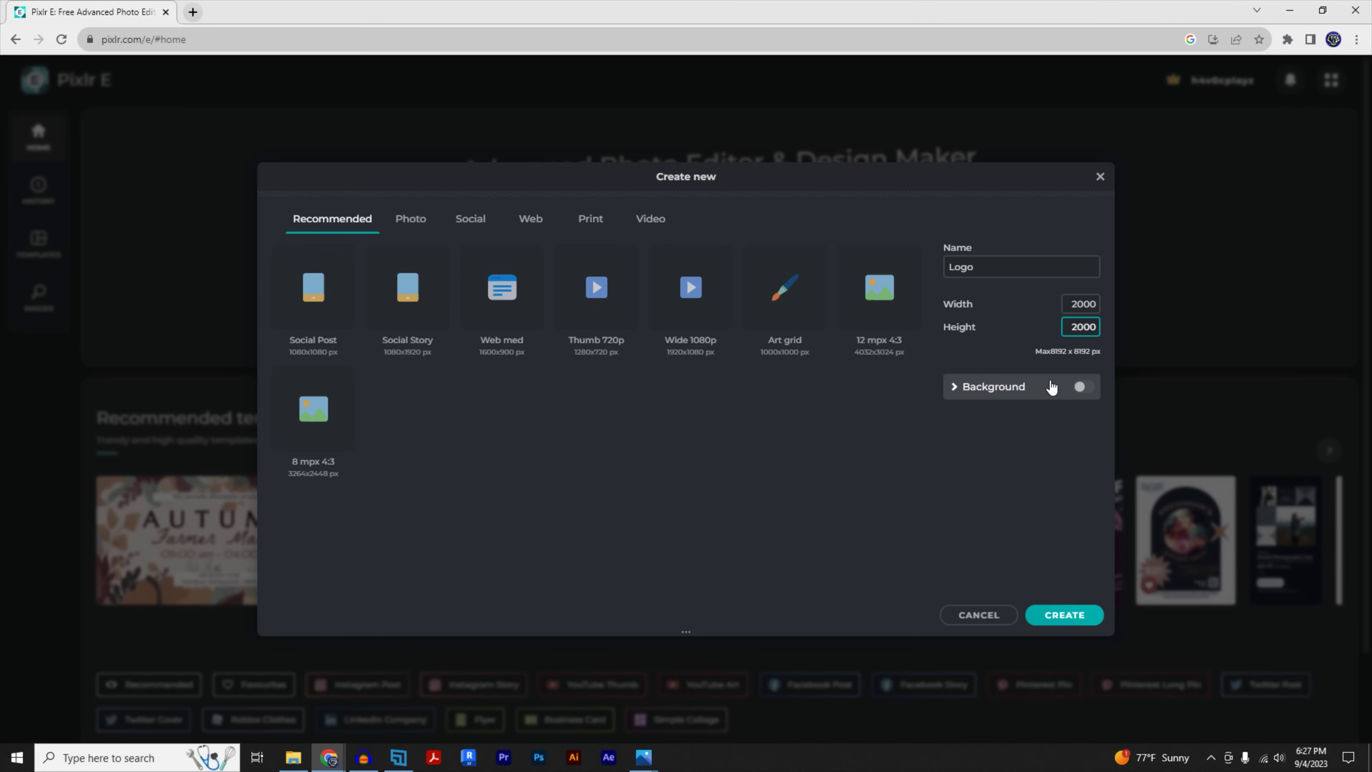
# Step: Enable a black #000000 background and create the canvas
pyautogui.click(1051, 386)
pyautogui.click(965, 422)
pyautogui.click(962, 504)
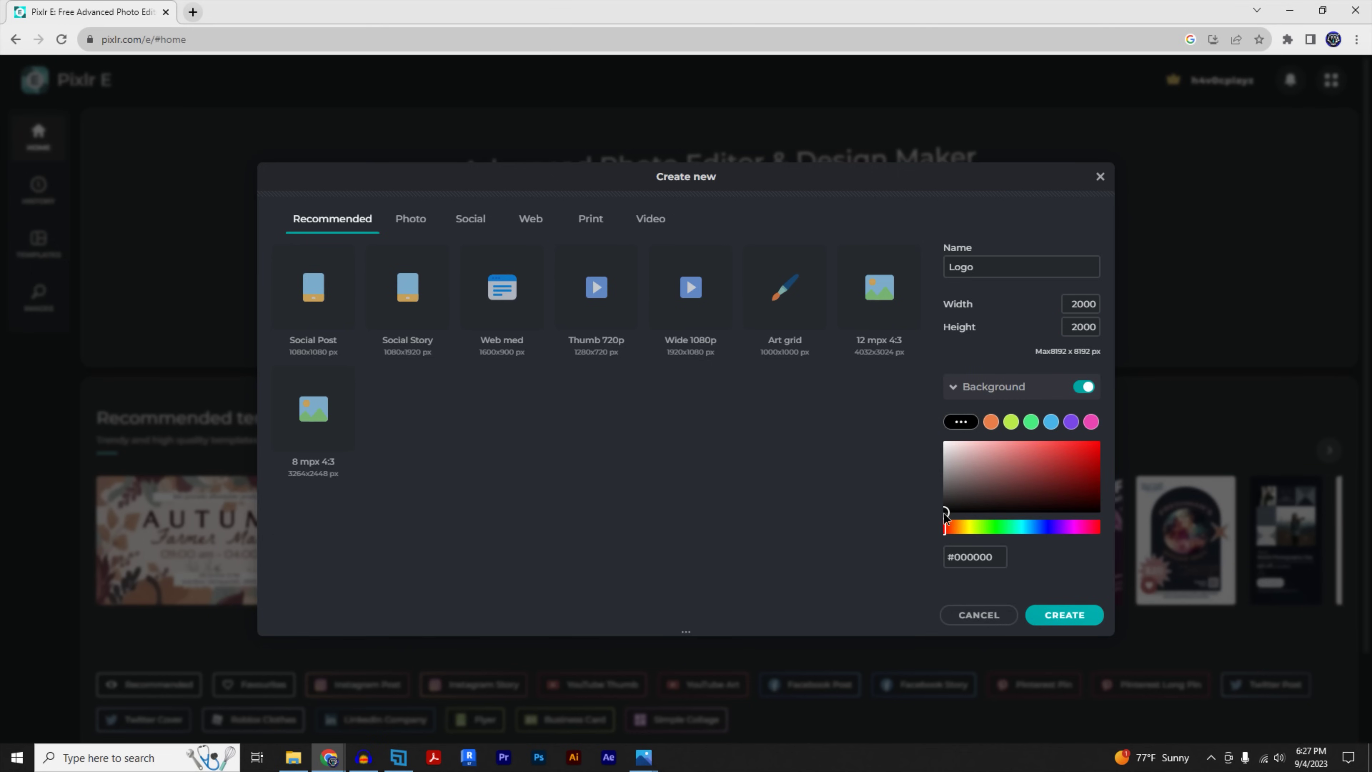
pyautogui.click(1059, 615)
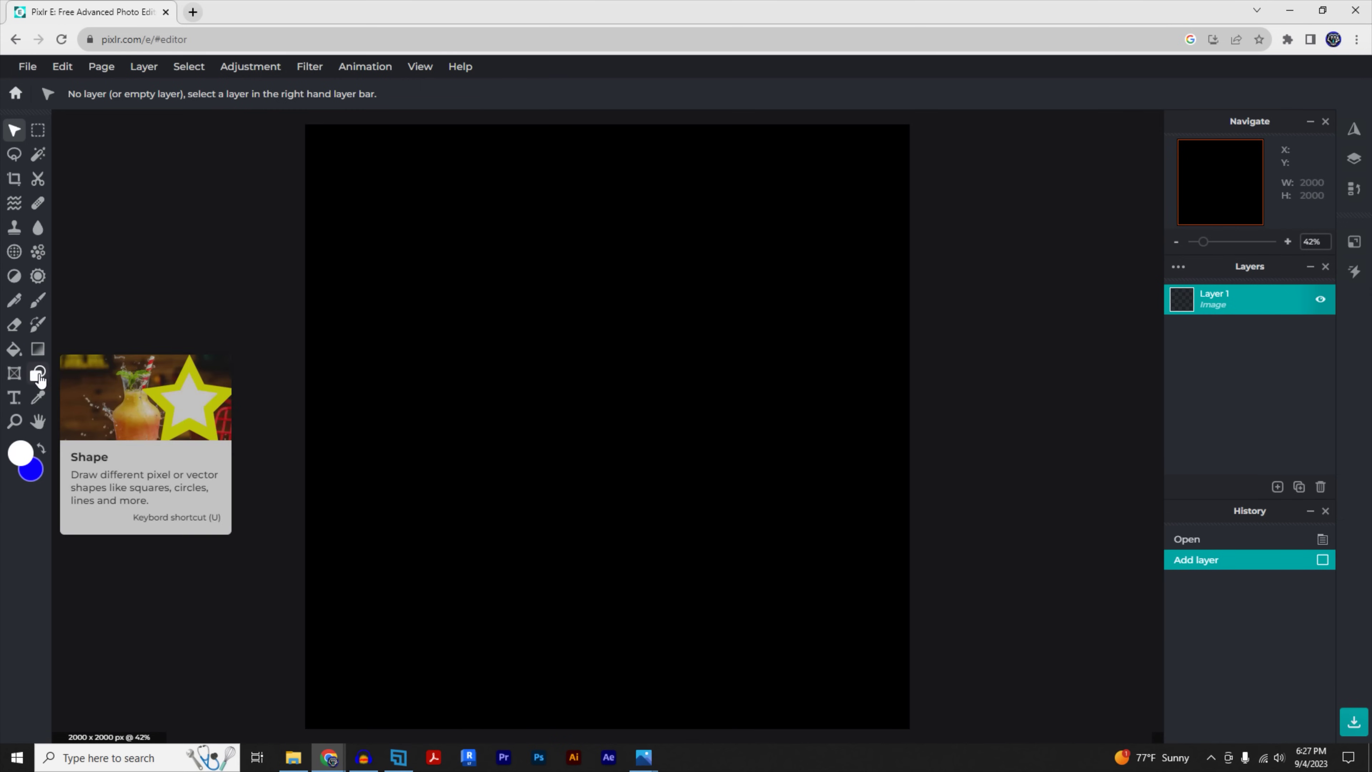
# Step: Draw a circle shape about 1300 px across in the upper middle of the canvas
pyautogui.click(39, 376)
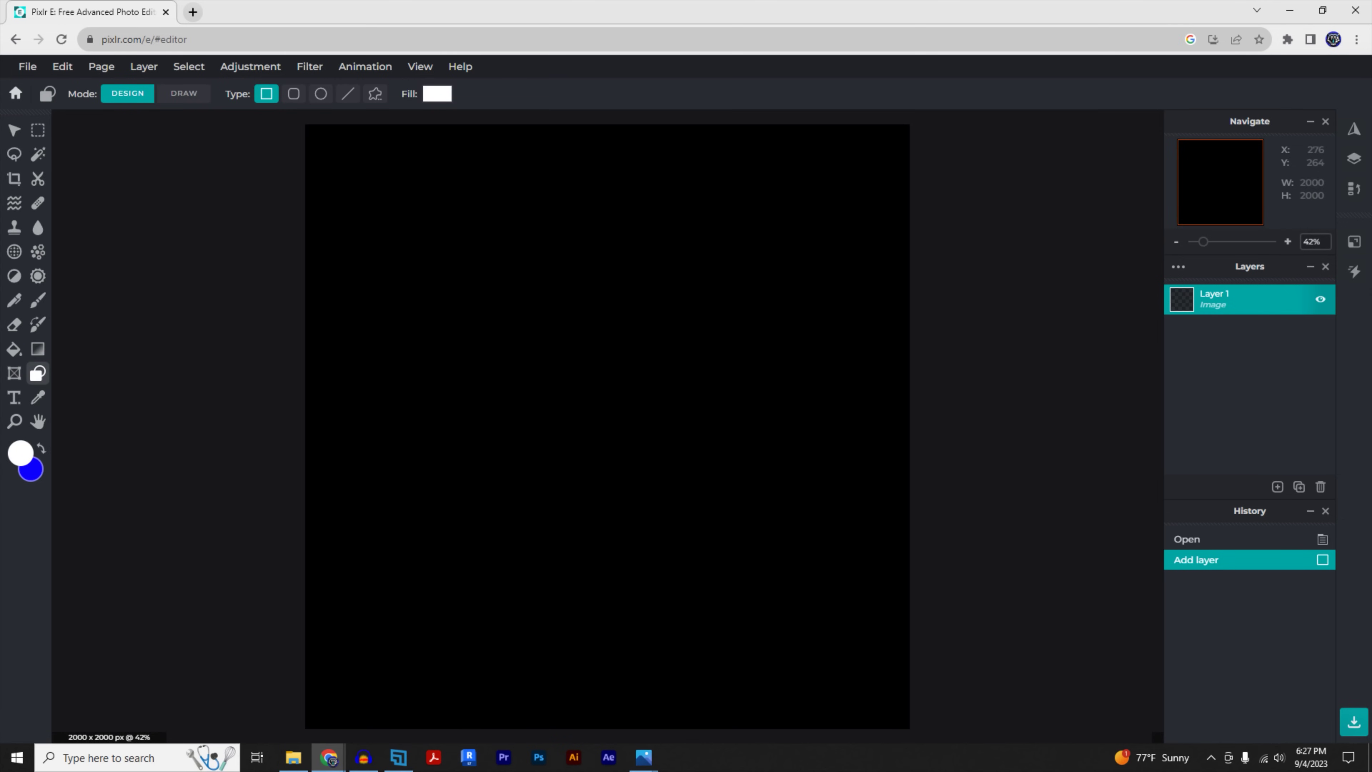
pyautogui.click(321, 94)
pyautogui.moveTo(421, 567); pyautogui.dragTo(821, 184)
# Step: Give the circle an outline of size 10 in #00D0FF, copying the colour's hex code
pyautogui.click(520, 104)
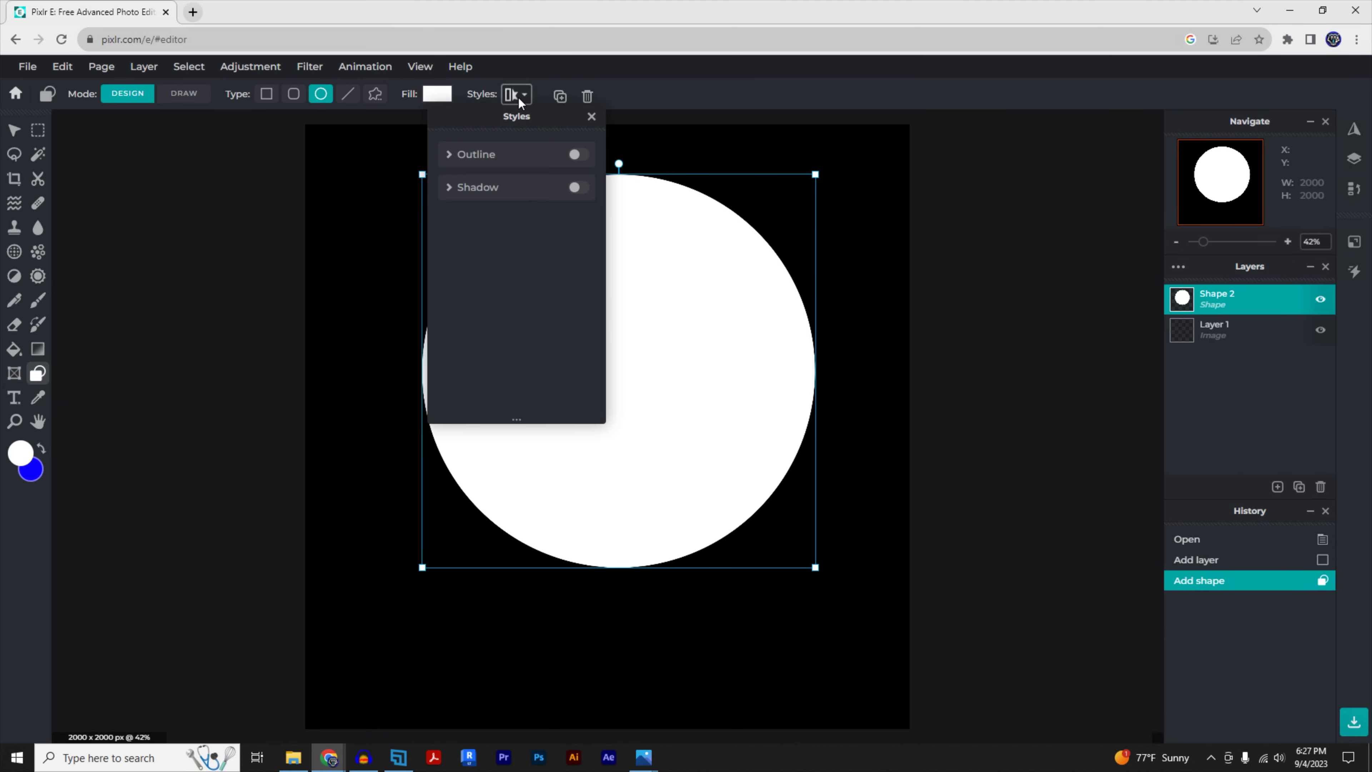
pyautogui.click(460, 161)
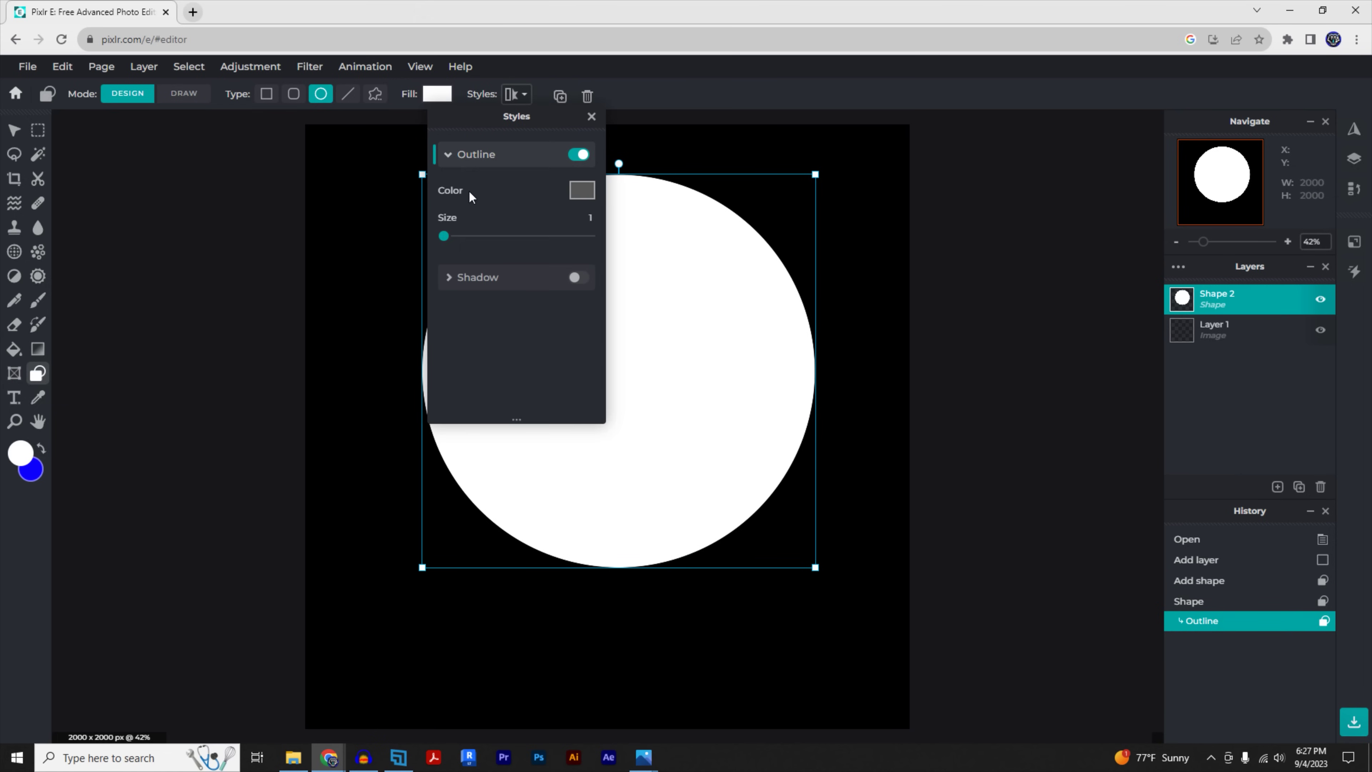
pyautogui.click(582, 190)
pyautogui.moveTo(724, 400); pyautogui.dragTo(704, 306)
pyautogui.click(786, 476)
pyautogui.hotkey('ctrl', 'c')
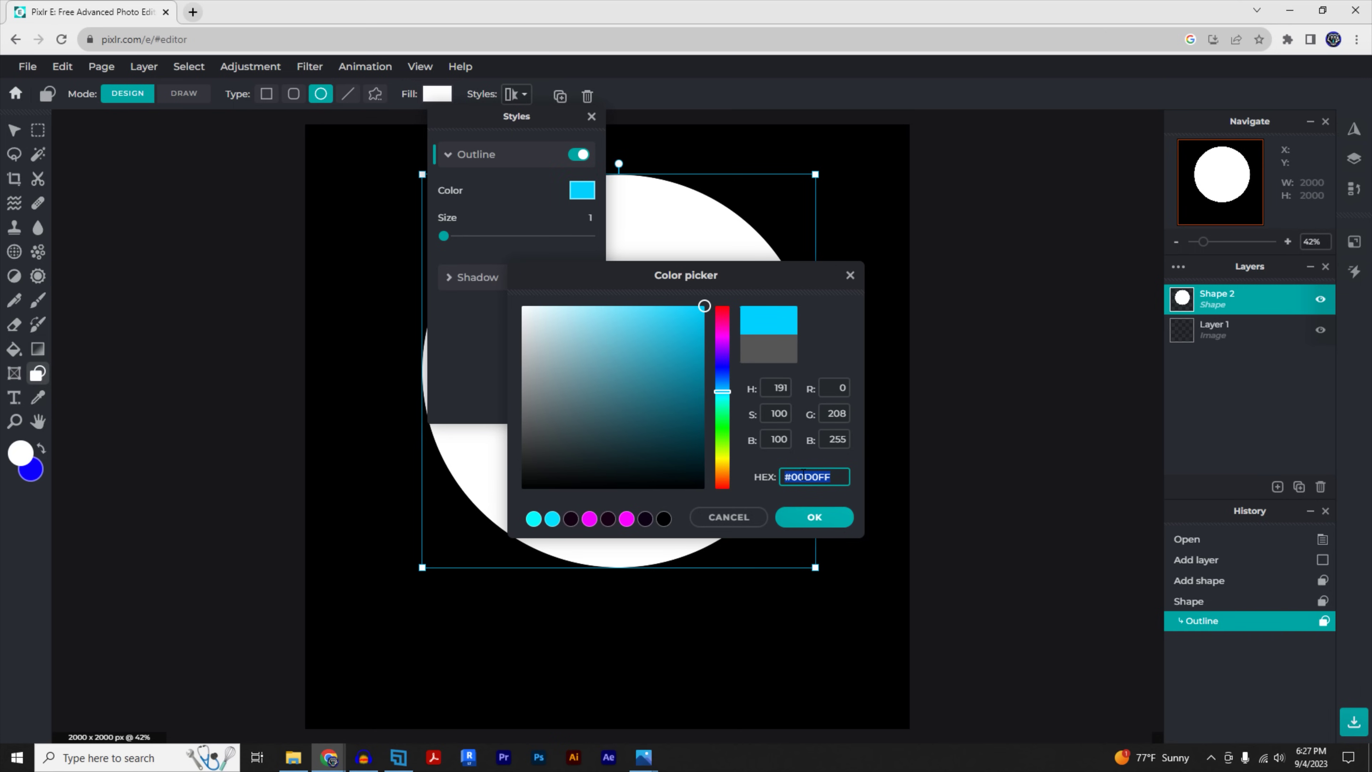
pyautogui.click(798, 520)
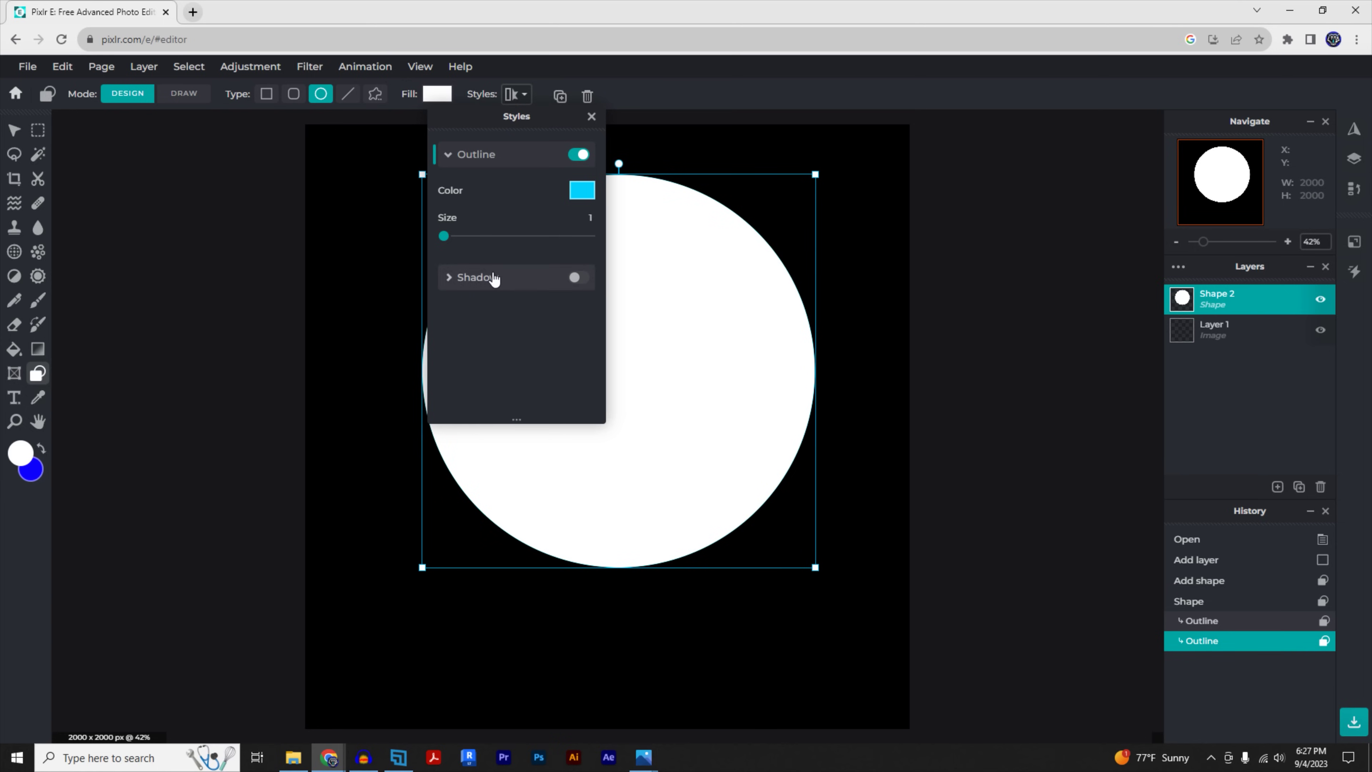
pyautogui.moveTo(443, 237); pyautogui.dragTo(460, 244)
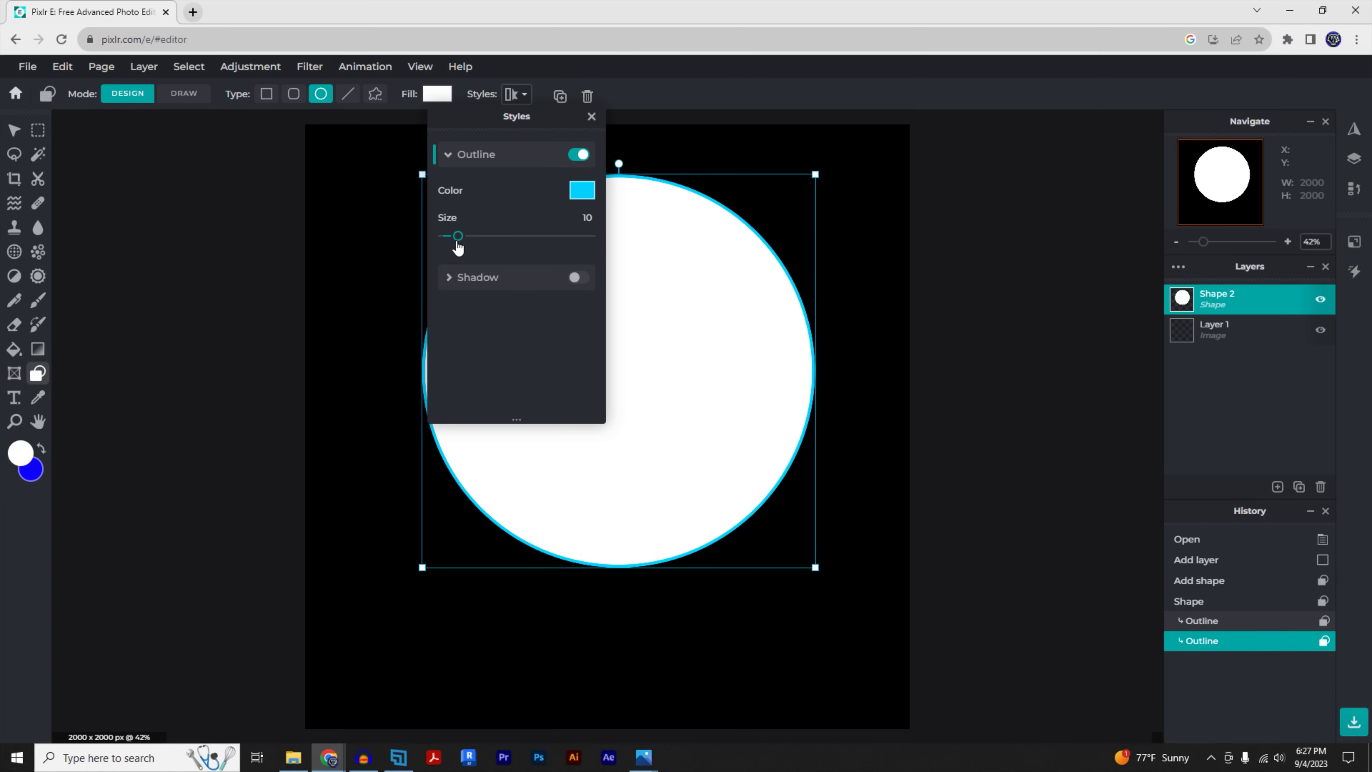
# Step: Set the circle's fill to none
pyautogui.click(436, 96)
pyautogui.click(436, 96)
pyautogui.click(333, 266)
pyautogui.click(345, 360)
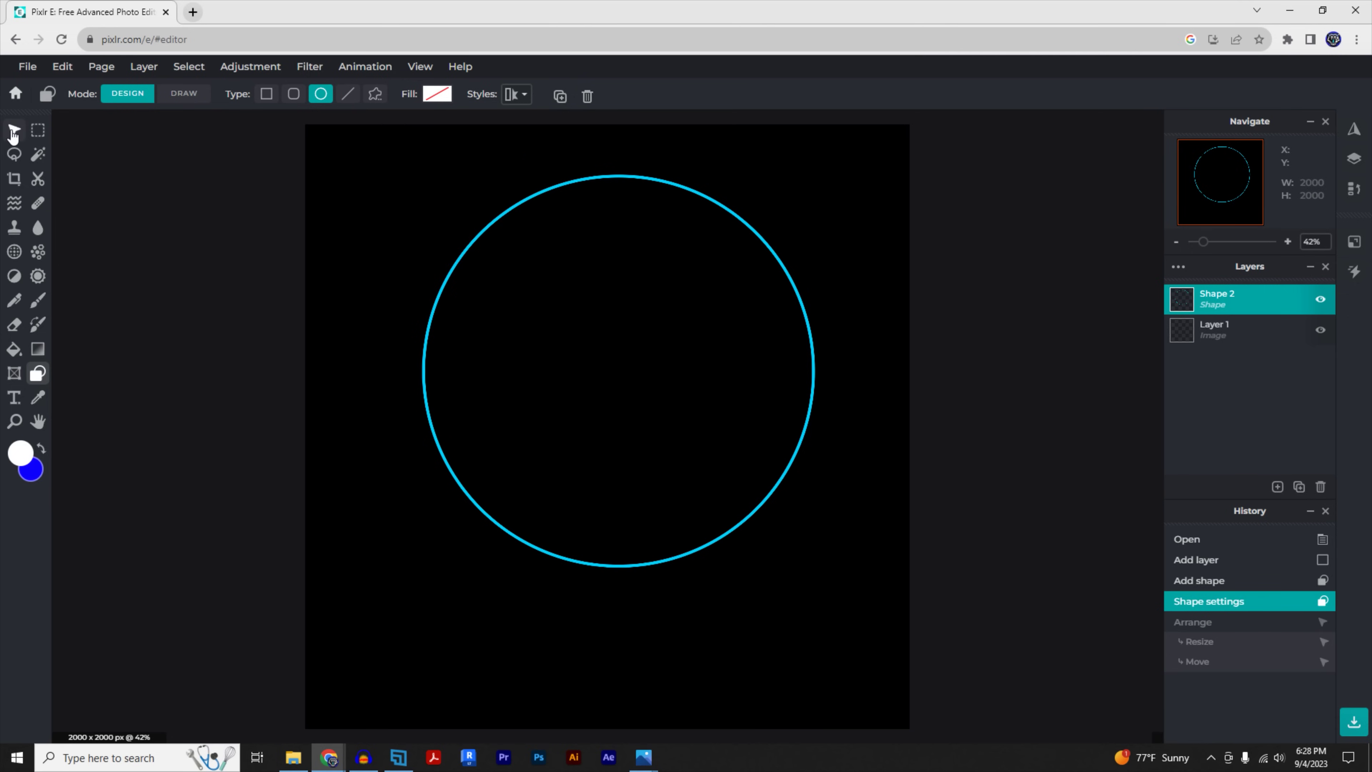
# Step: Resize the circle to 2000 × 2000 px and move it to position 0, 0 so it fills the canvas
pyautogui.click(14, 129)
pyautogui.doubleClick(415, 87)
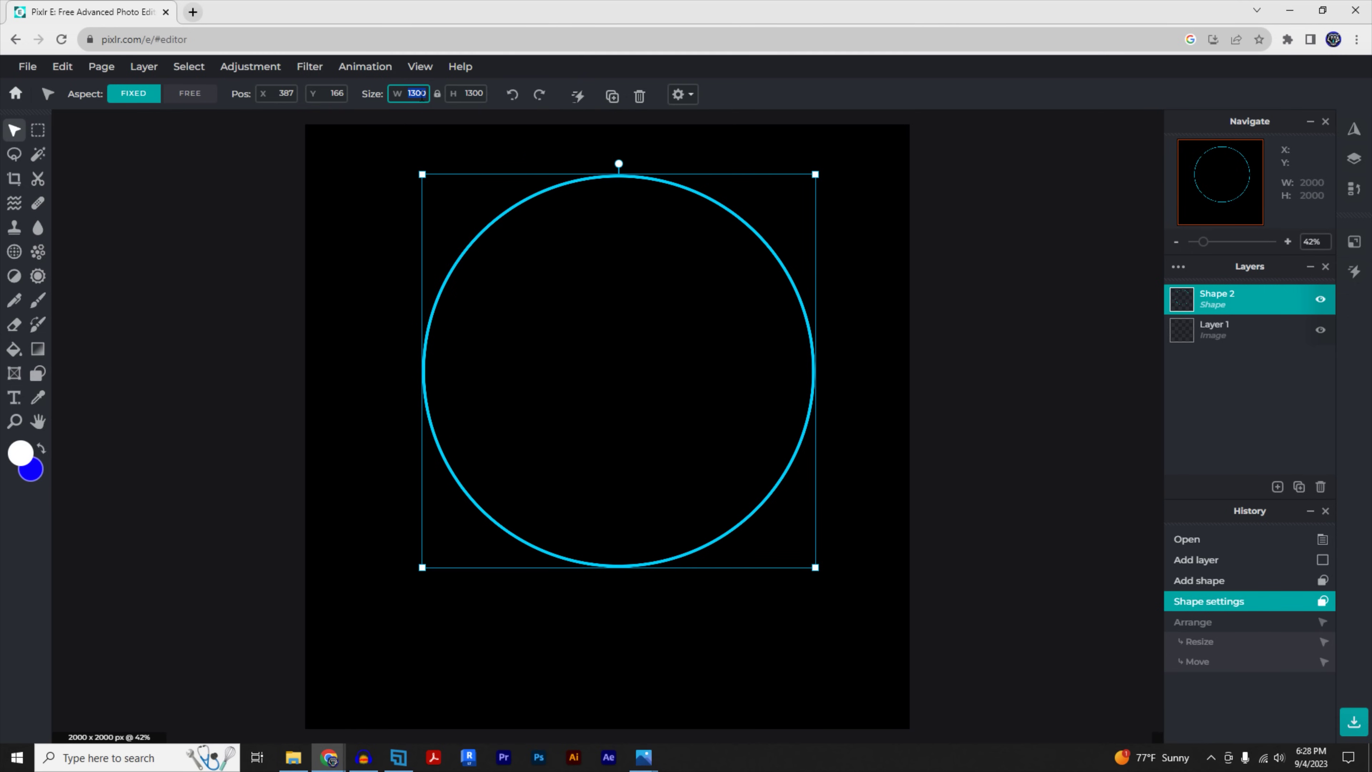
pyautogui.write('2000')
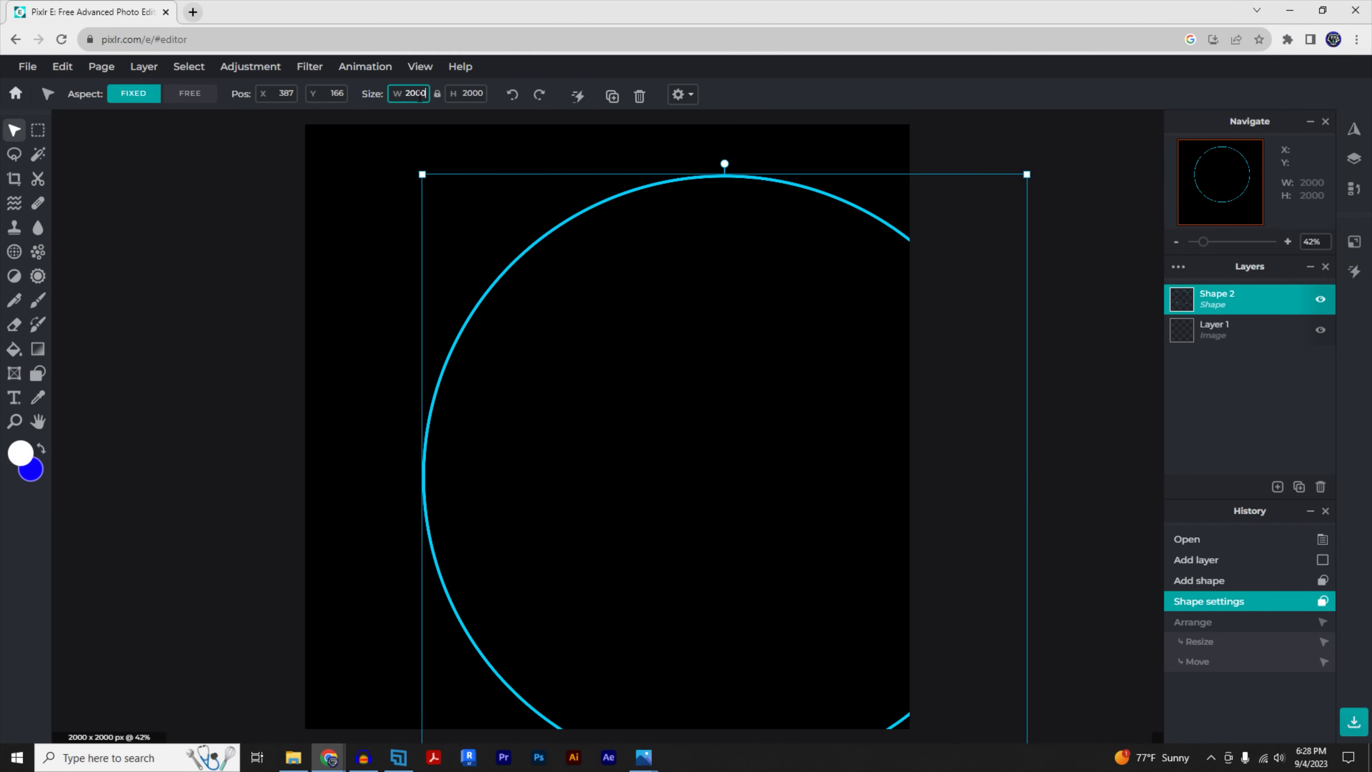
pyautogui.press('Return')
pyautogui.moveTo(482, 179); pyautogui.dragTo(467, 164)
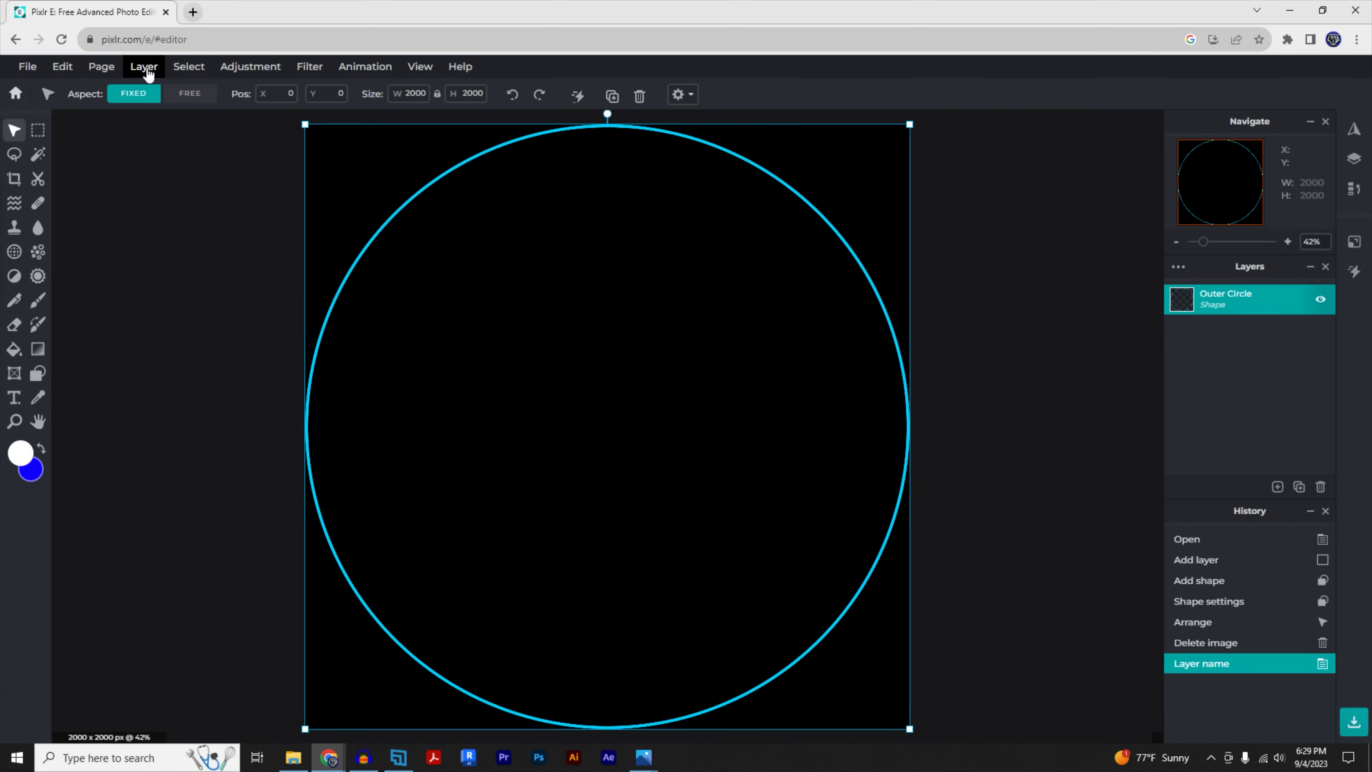
# Step: Rasterize the Outer Circle layer and start an outer glow with size 35 px, feather 100% and opacity 90%
pyautogui.click(145, 69)
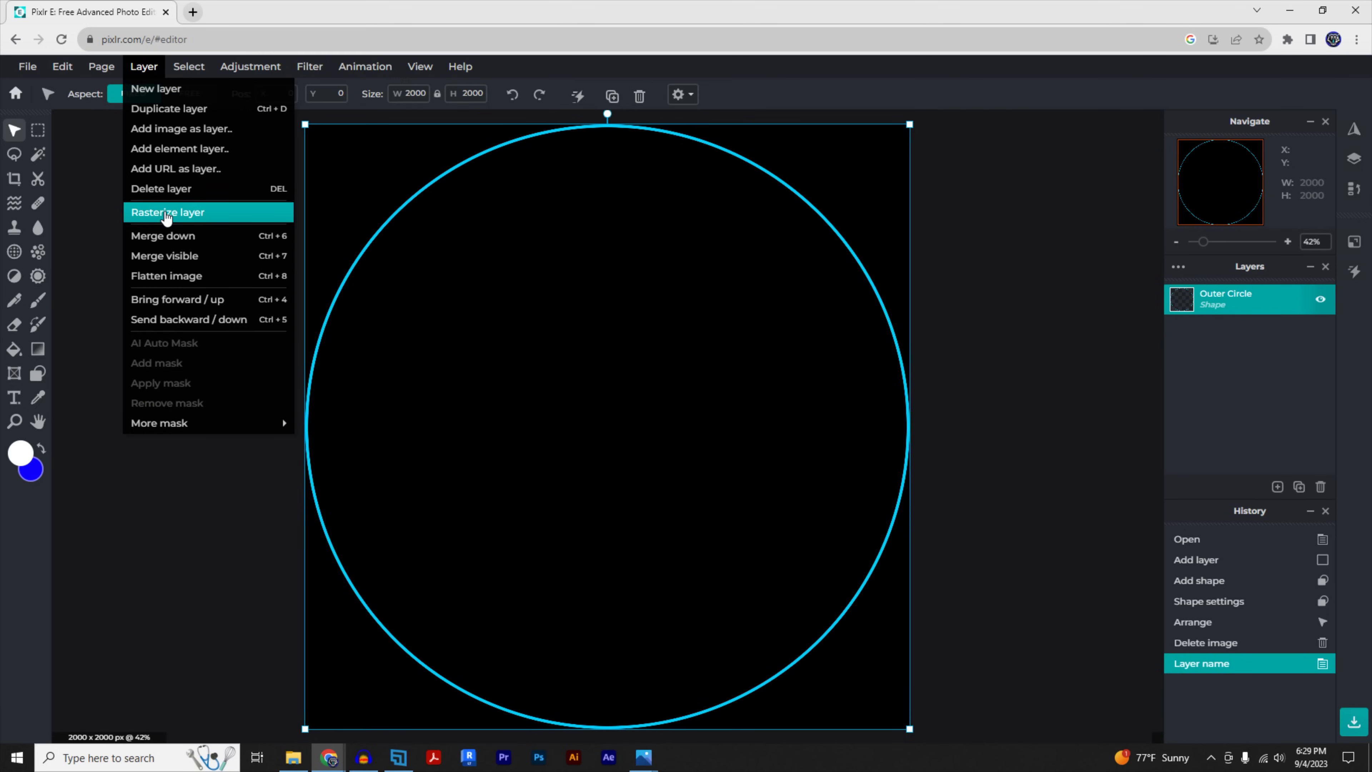
pyautogui.click(169, 213)
pyautogui.click(316, 70)
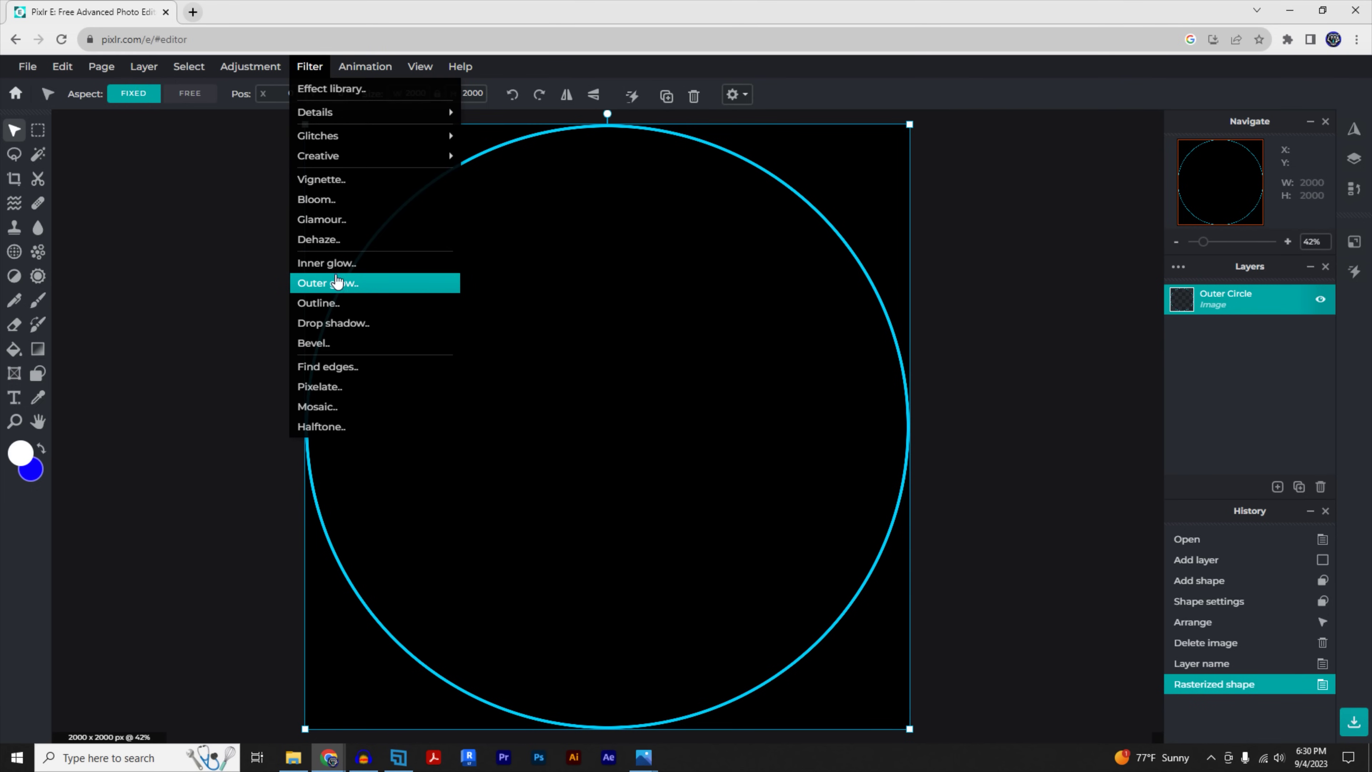
pyautogui.click(331, 285)
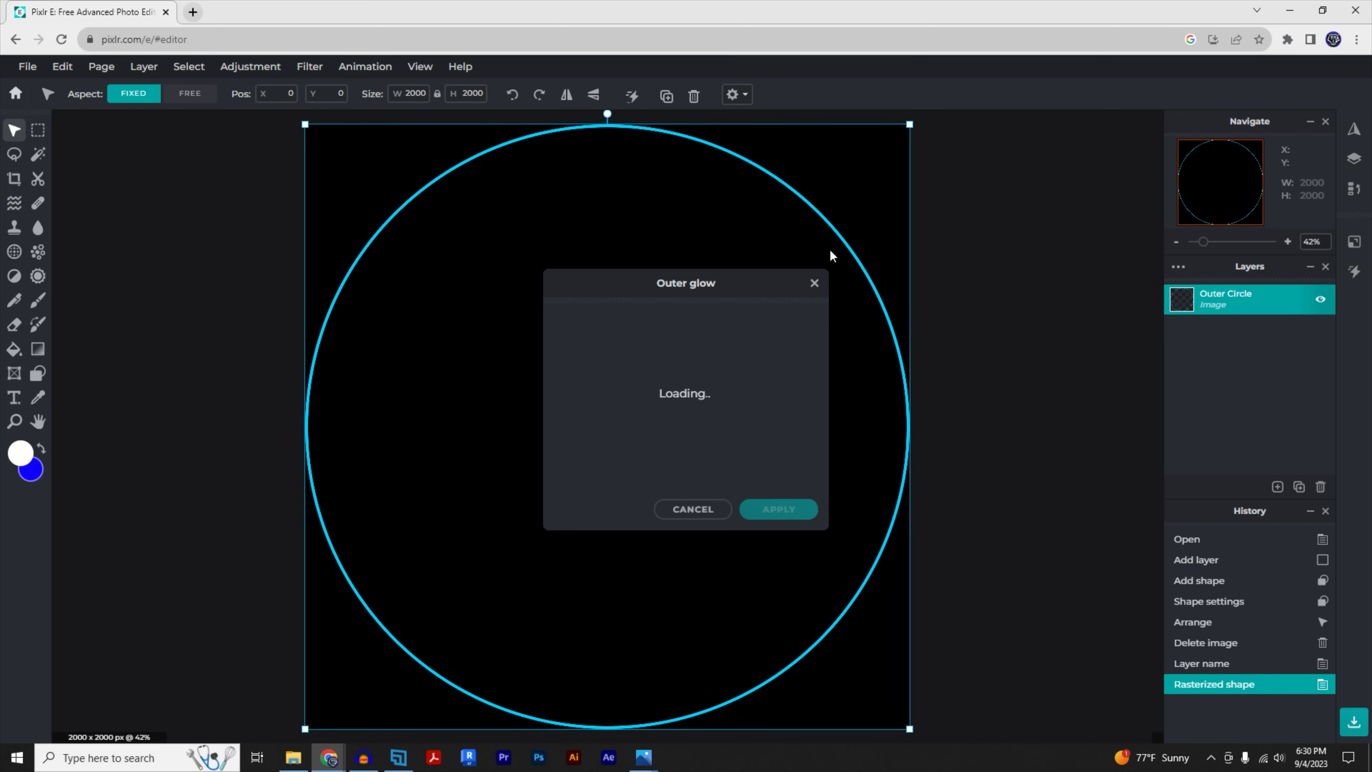
pyautogui.moveTo(814, 322); pyautogui.dragTo(847, 322)
pyautogui.moveTo(912, 367); pyautogui.dragTo(1013, 412)
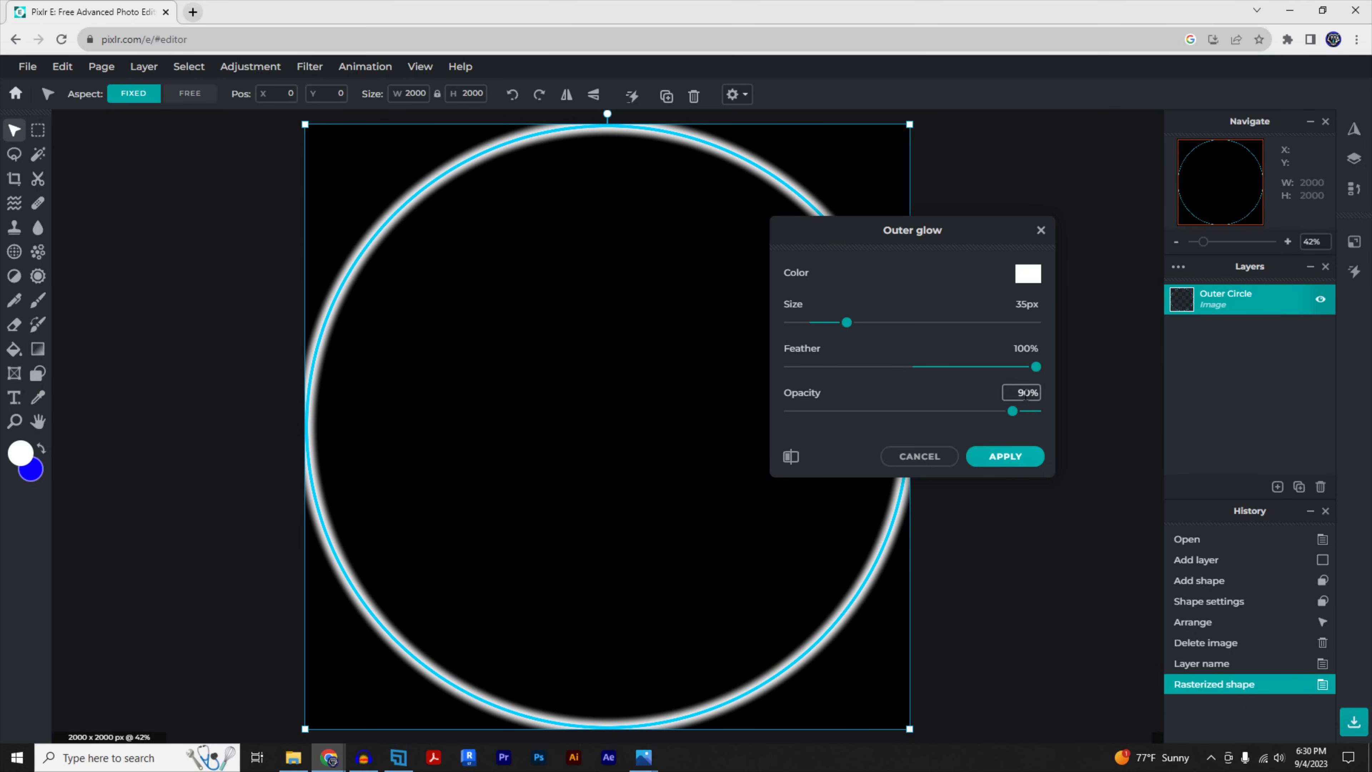
# Step: Set the glow colour to the copied #00D0FF and apply the outer glow
pyautogui.click(1028, 274)
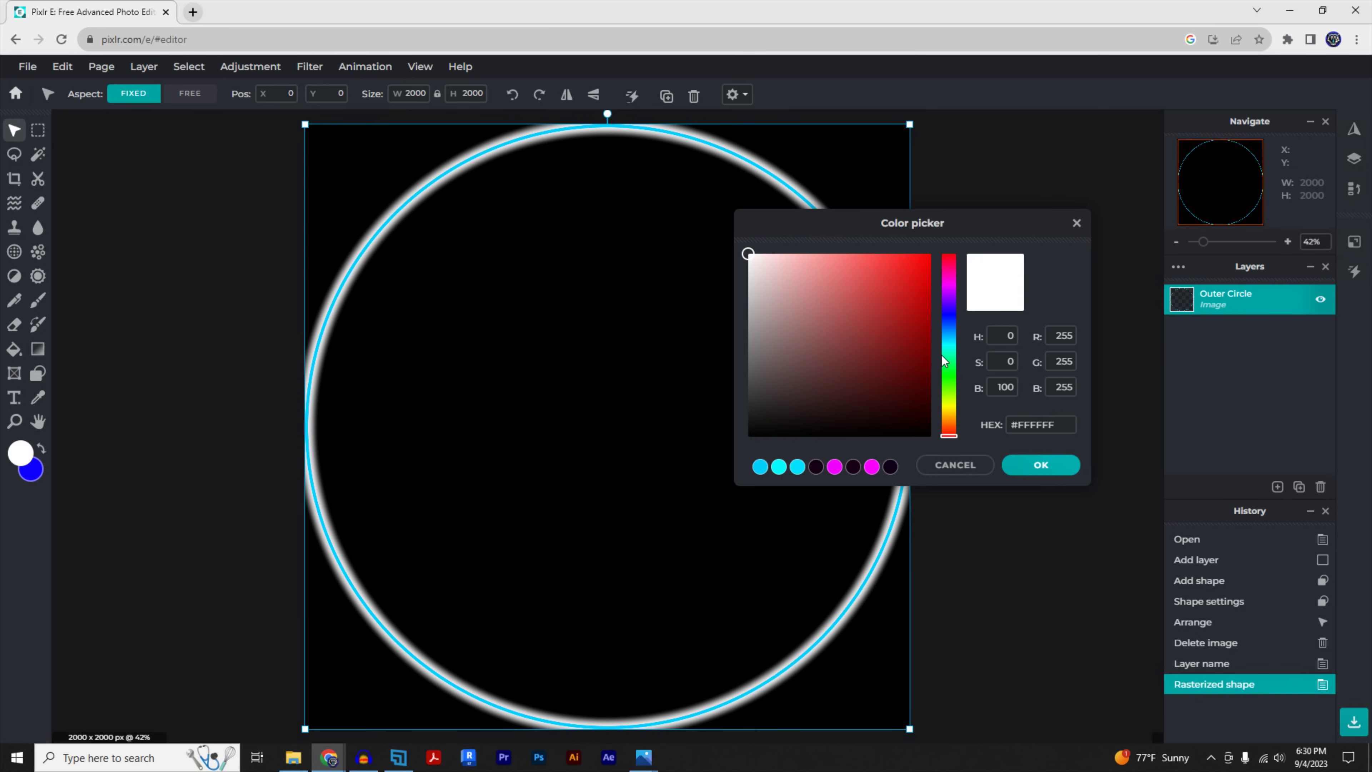
pyautogui.moveTo(1064, 424); pyautogui.dragTo(997, 427)
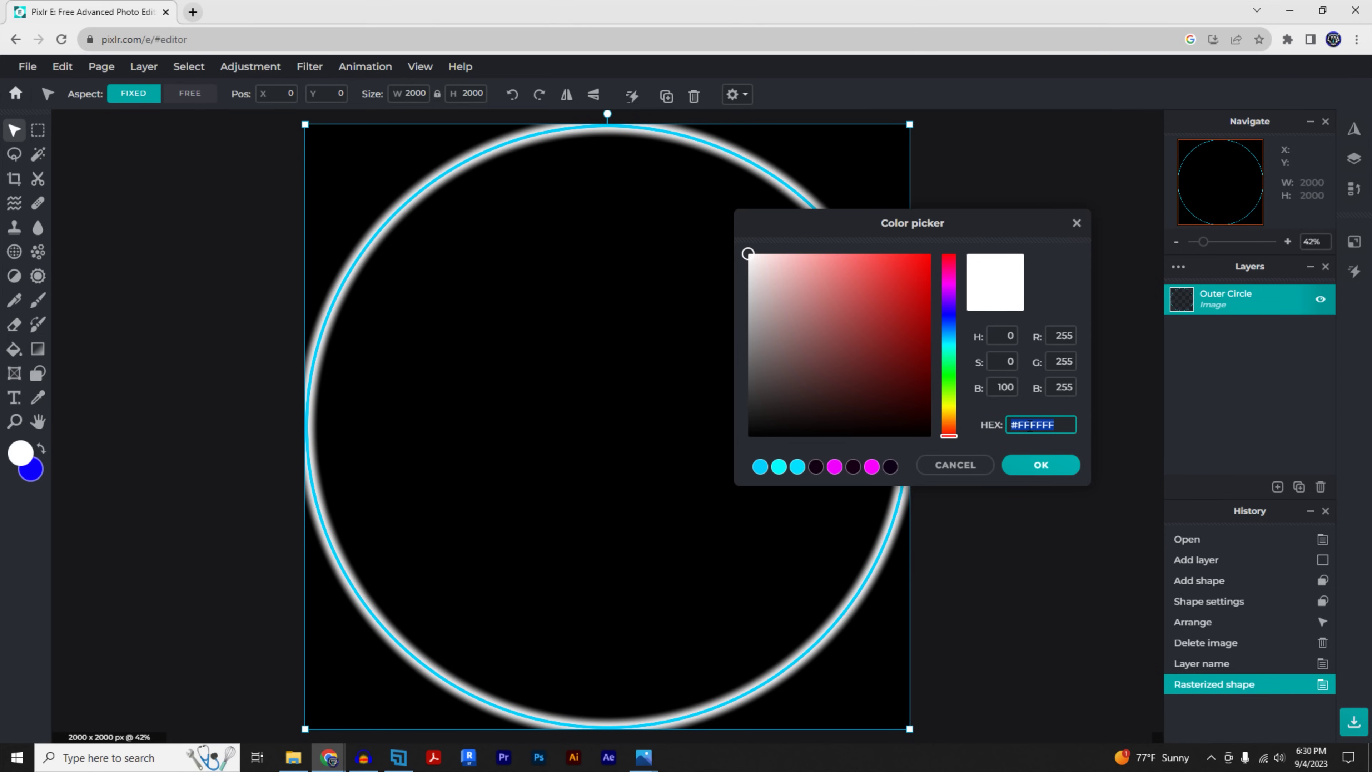
pyautogui.hotkey('ctrl', 'v')
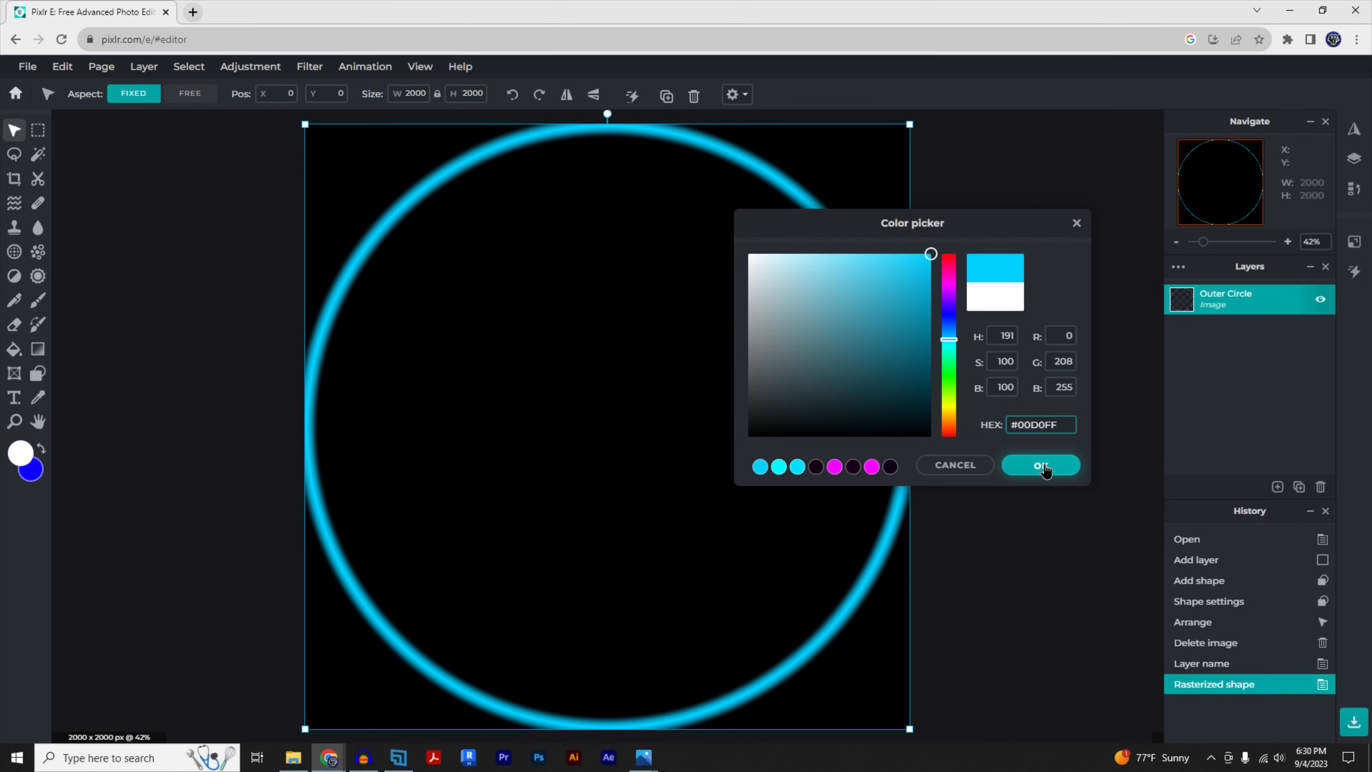
pyautogui.click(1041, 468)
pyautogui.click(1006, 457)
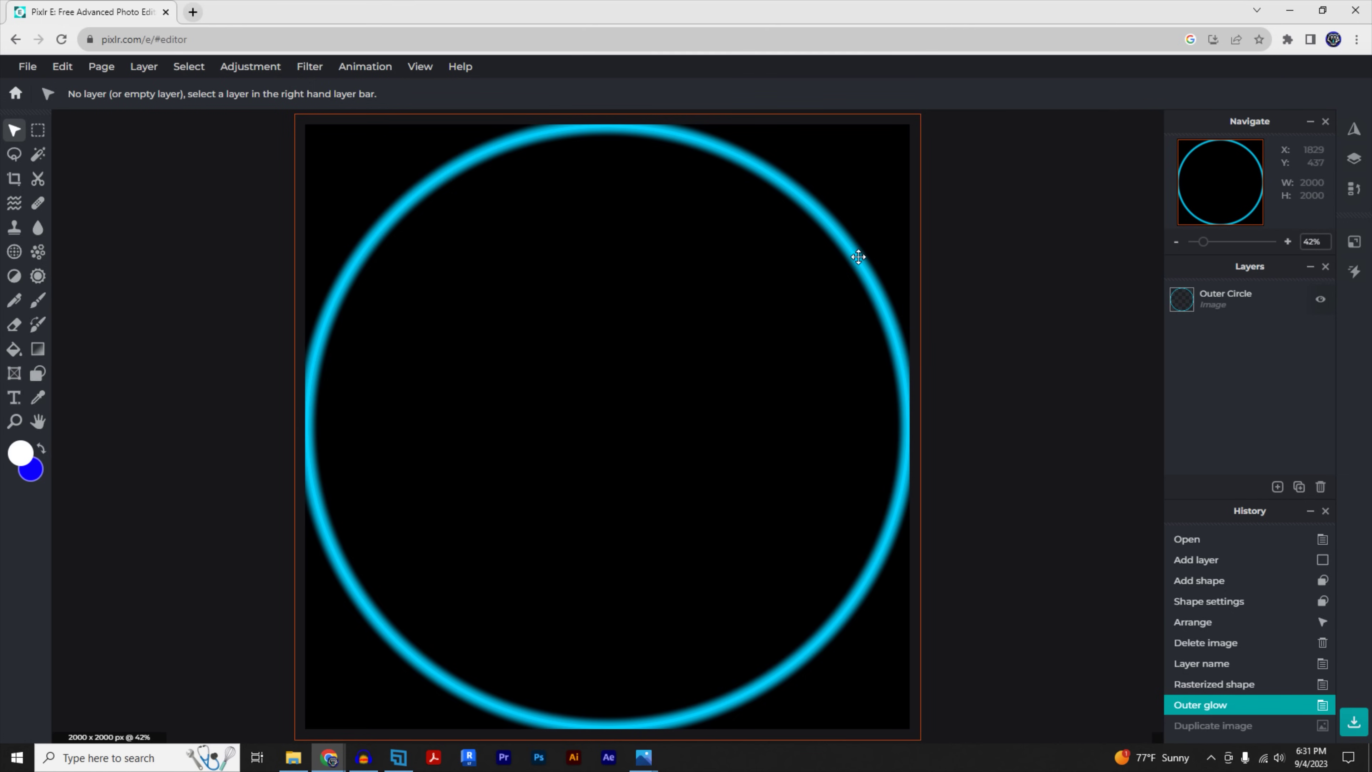
# Step: Duplicate the glowing circle, resize the copy to 1750 px and centre it at position 125, 125
pyautogui.click(858, 256)
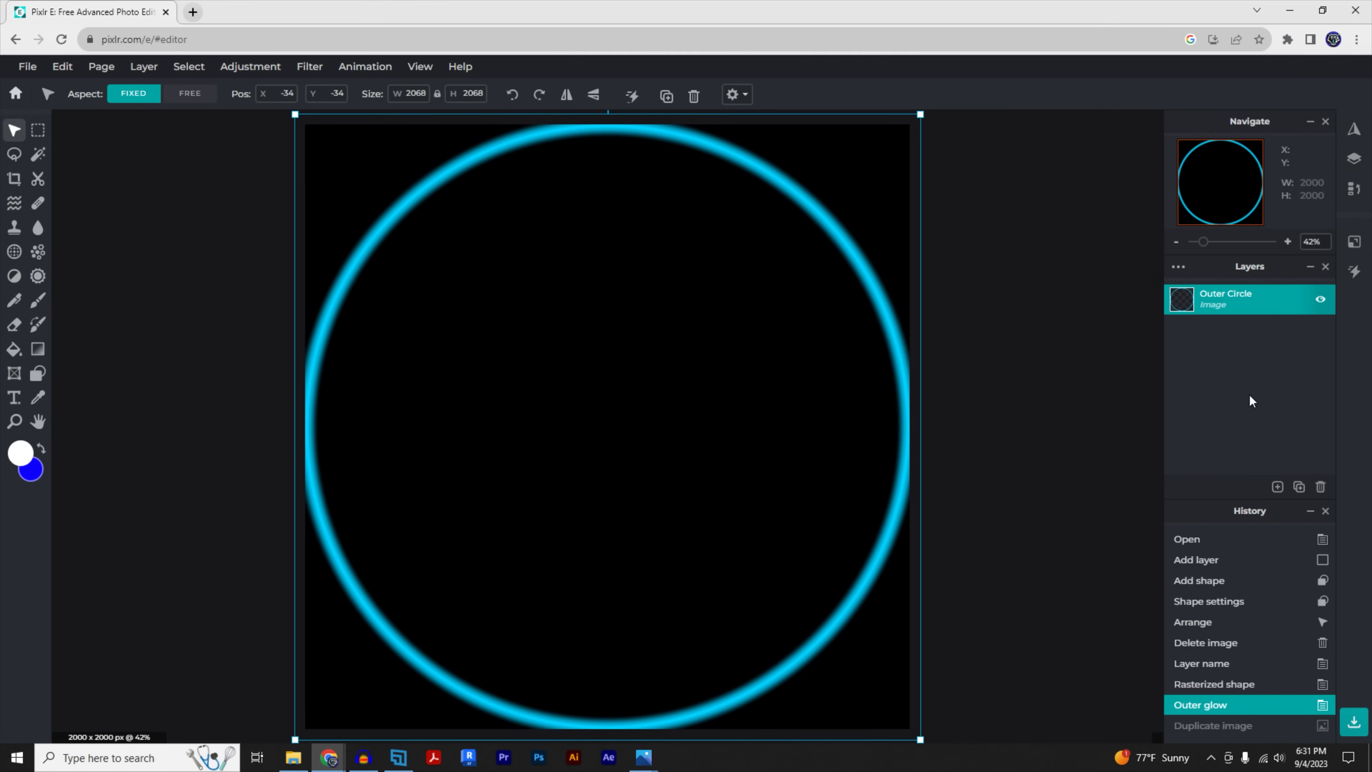
pyautogui.hotkey('ctrl', 'd')
pyautogui.doubleClick(426, 93)
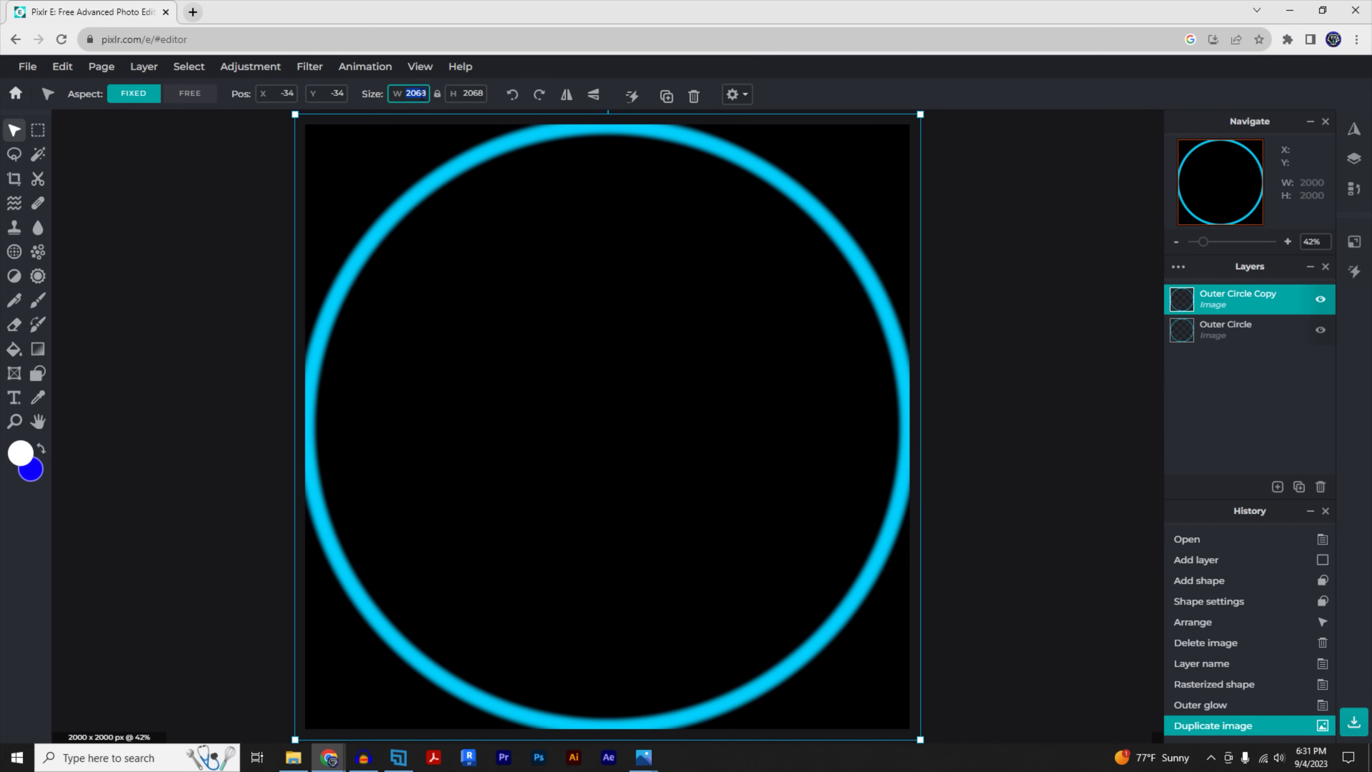
pyautogui.write('1750')
pyautogui.moveTo(699, 174); pyautogui.dragTo(746, 220)
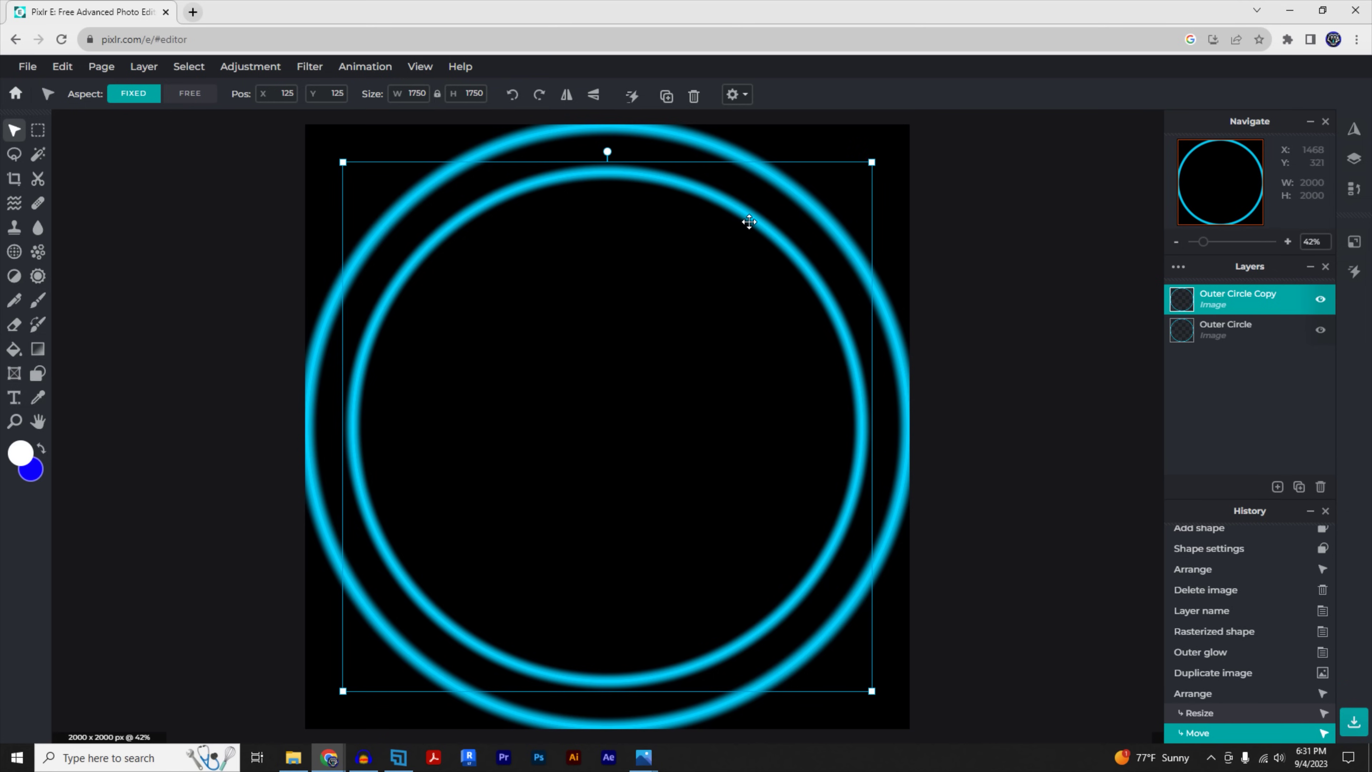
# Step: Lock the Outer Circle layer
pyautogui.click(1225, 330)
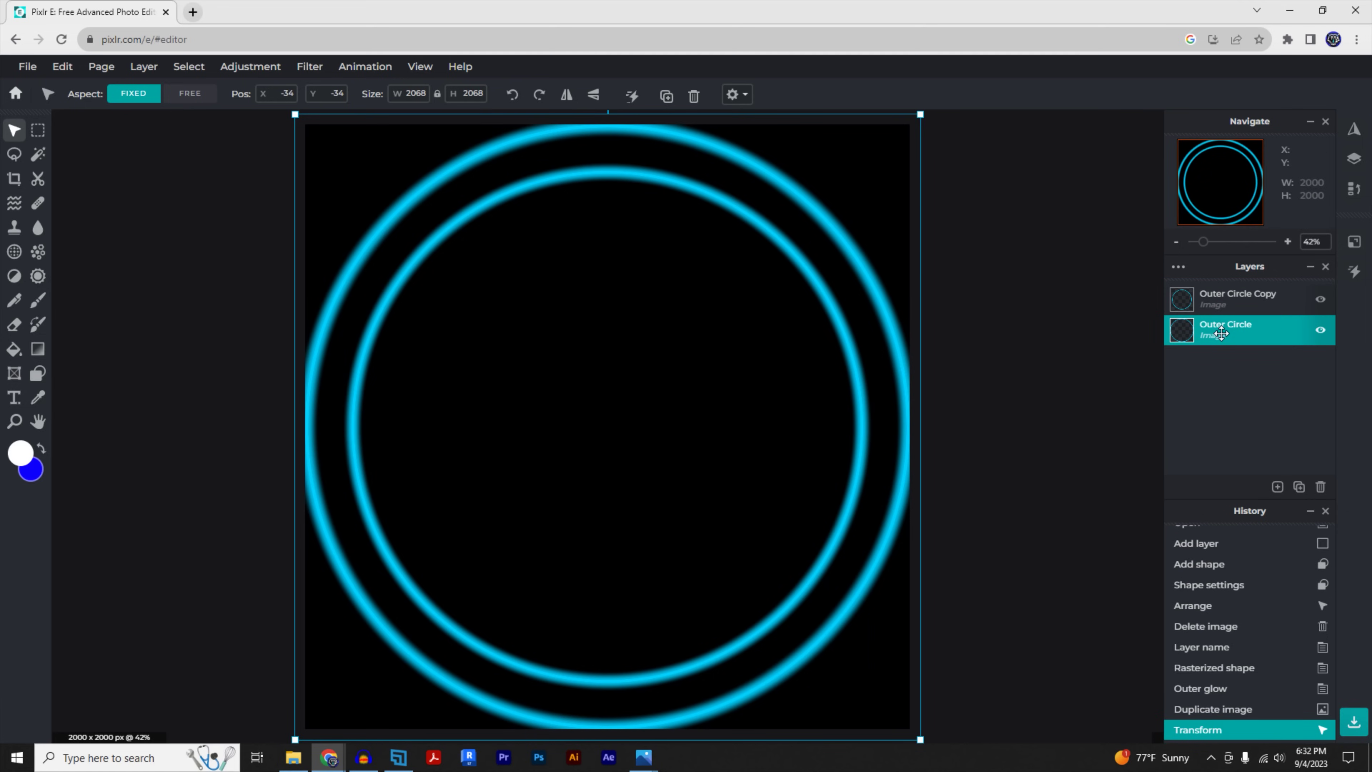
pyautogui.click(1237, 332)
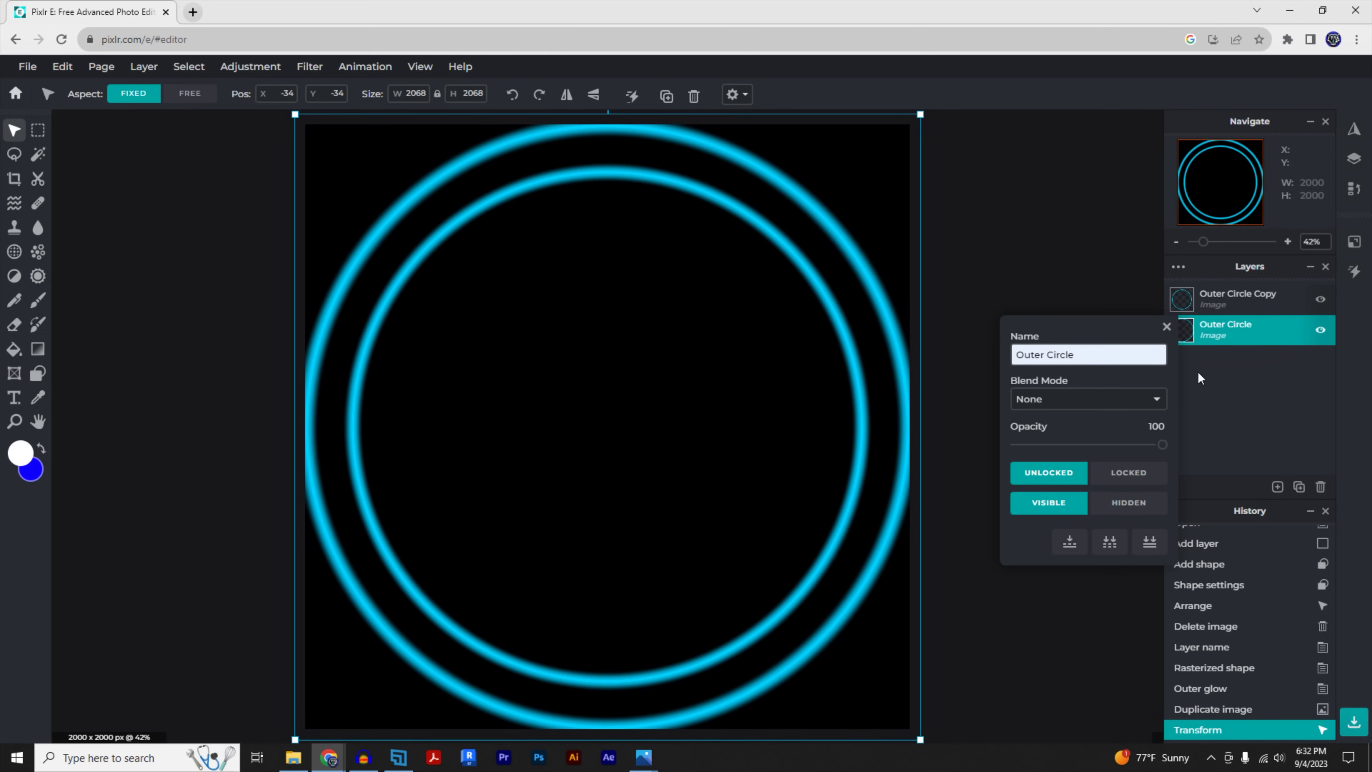
pyautogui.click(1130, 473)
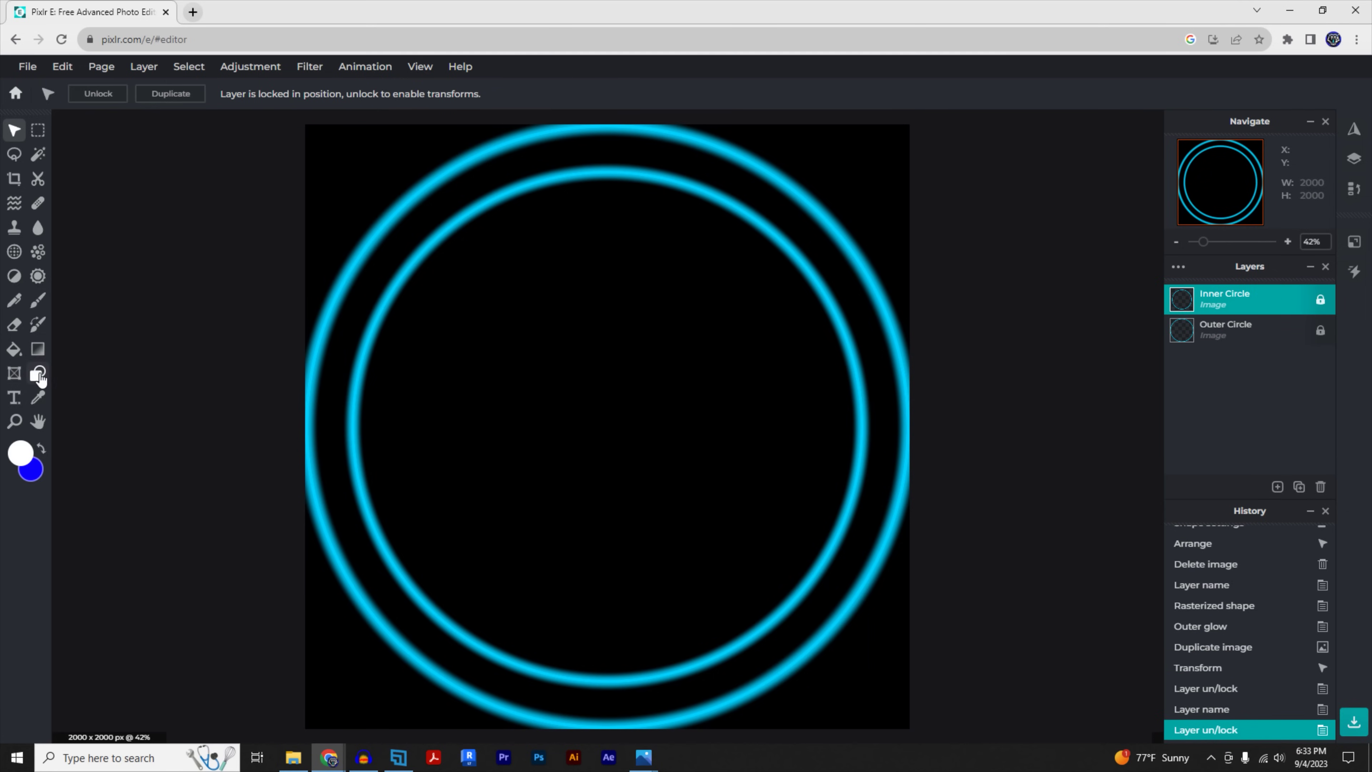
# Step: Draw a circle about 922 px across inside the inner ring and fill it with magenta #F200FF
pyautogui.click(37, 373)
pyautogui.moveTo(455, 502); pyautogui.dragTo(757, 248)
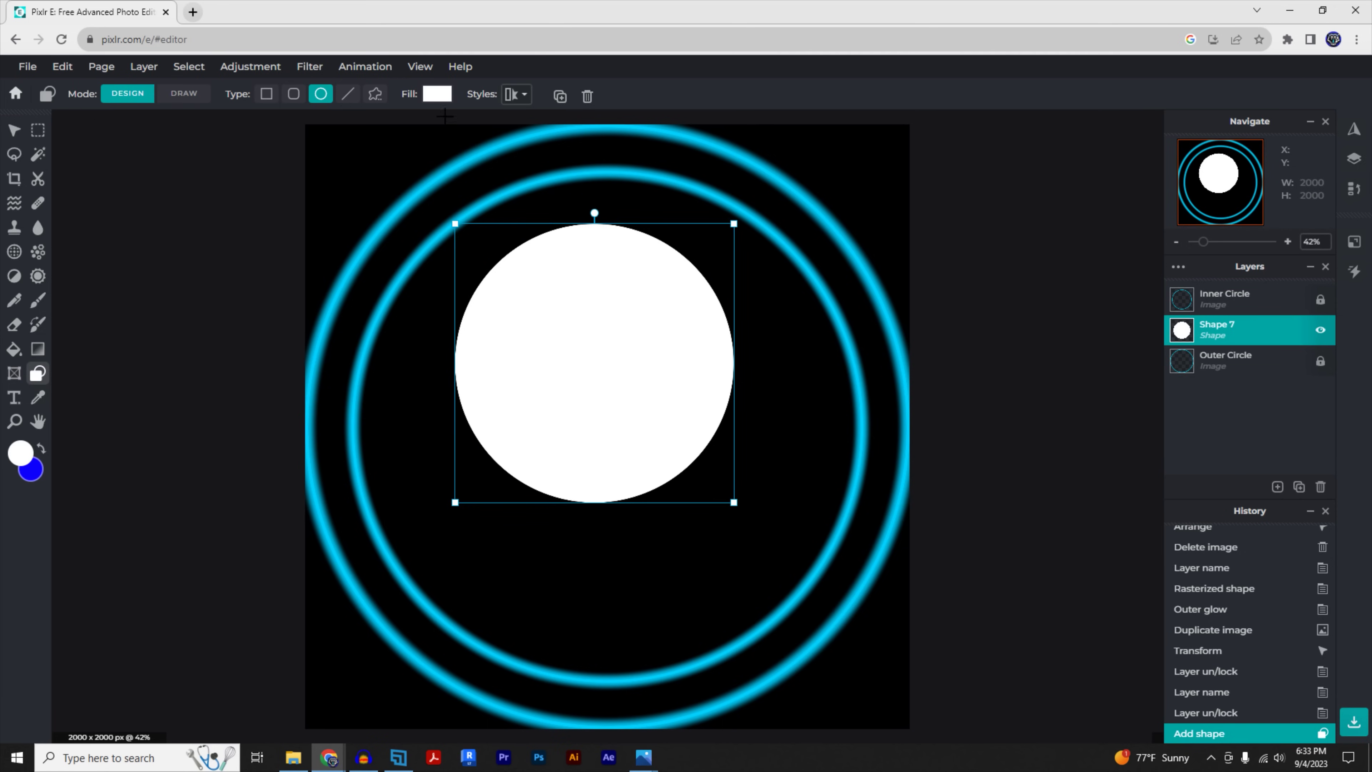
pyautogui.click(437, 95)
pyautogui.click(381, 359)
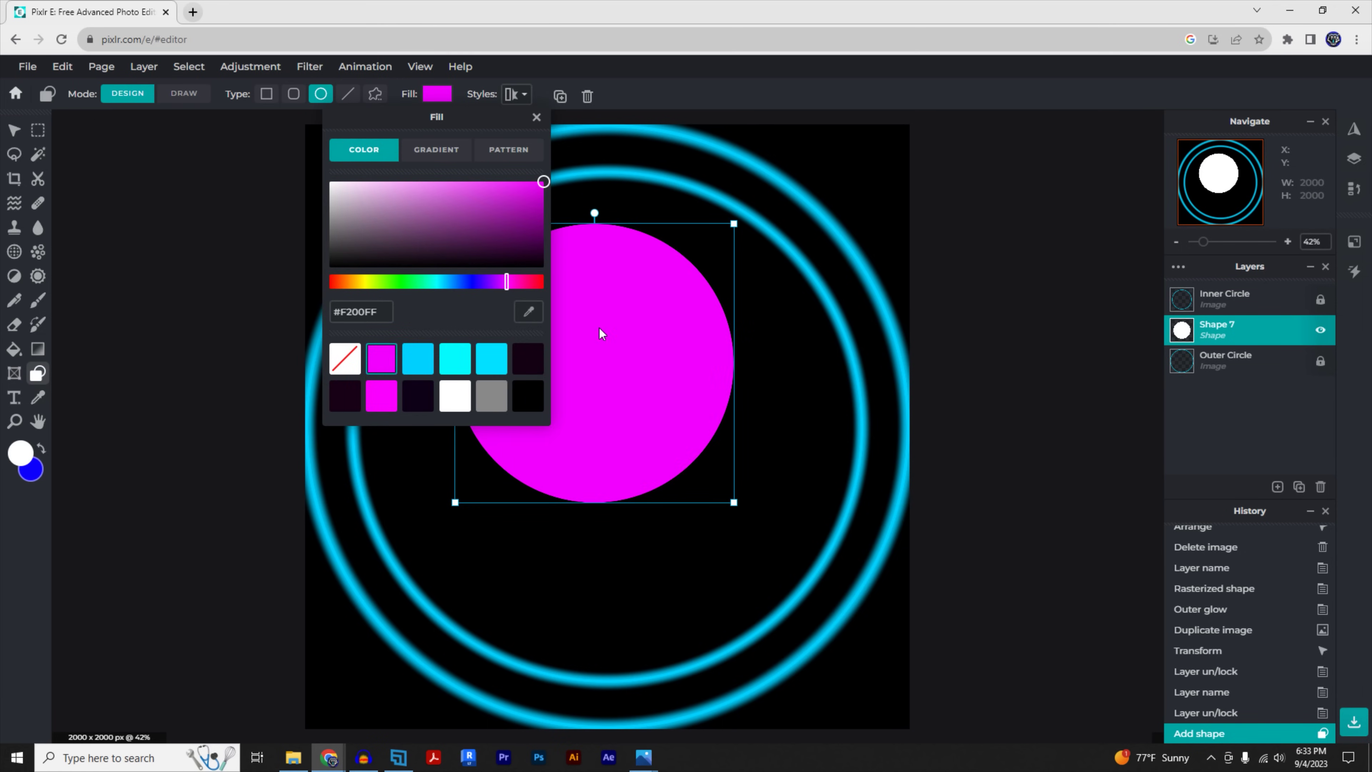
# Step: Resize the magenta circle to 1680 px and centre it inside the inner ring at position 160, 160
pyautogui.click(14, 130)
pyautogui.click(416, 93)
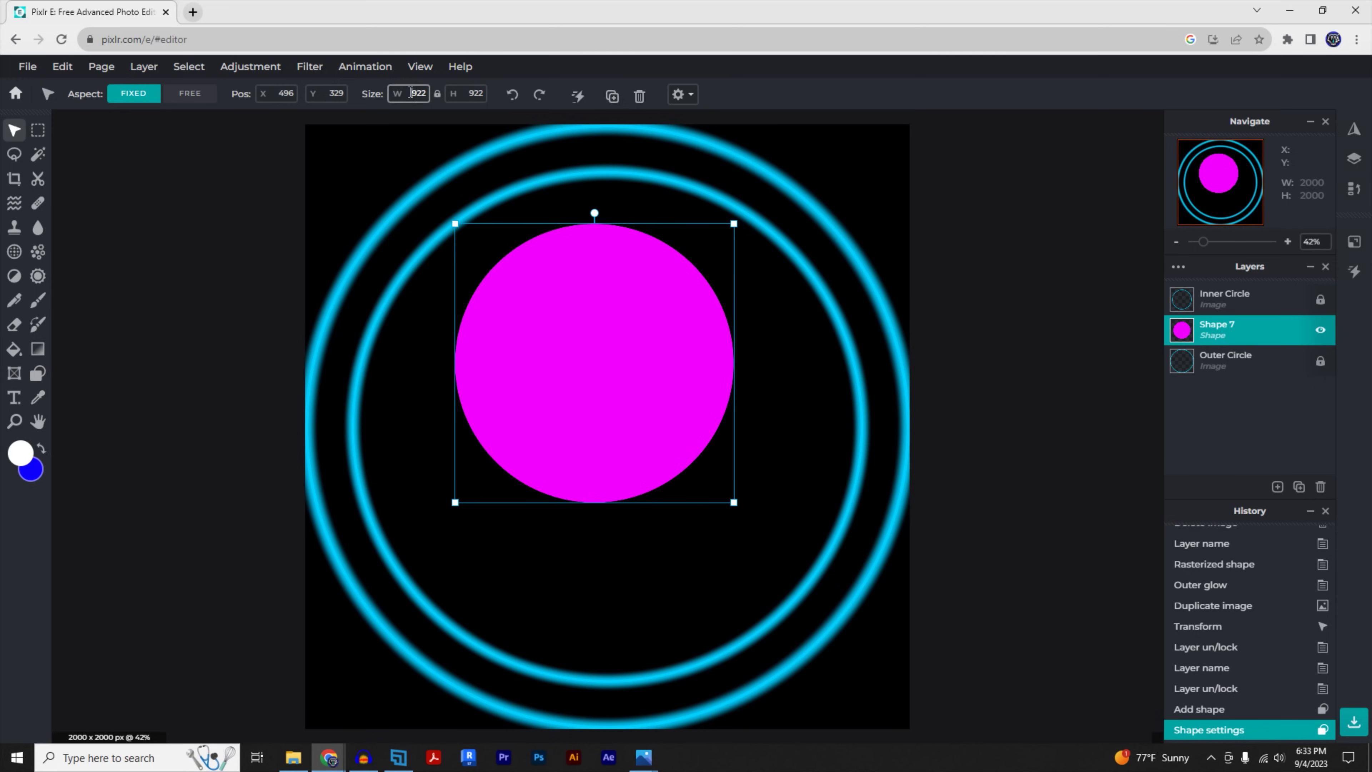
pyautogui.write('1')
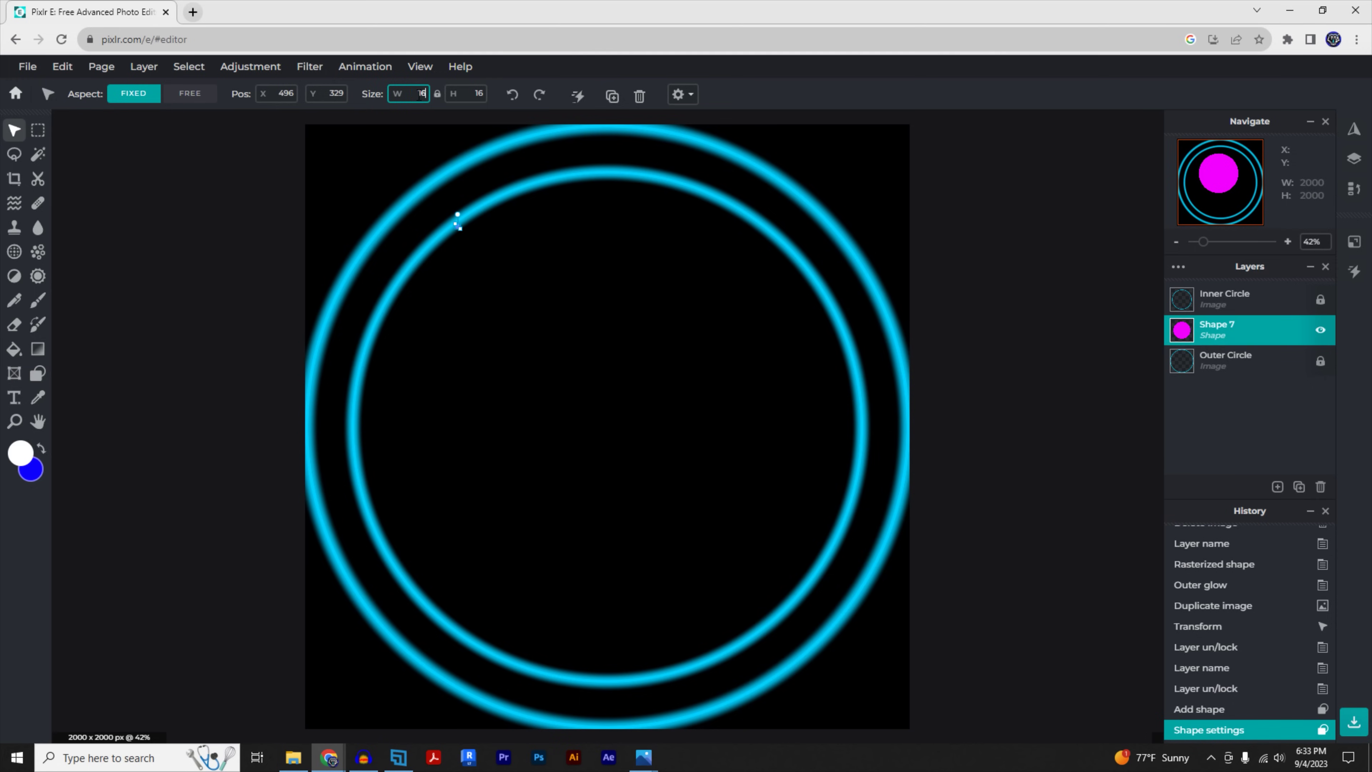
pyautogui.write('680')
pyautogui.moveTo(706, 472); pyautogui.dragTo(604, 420)
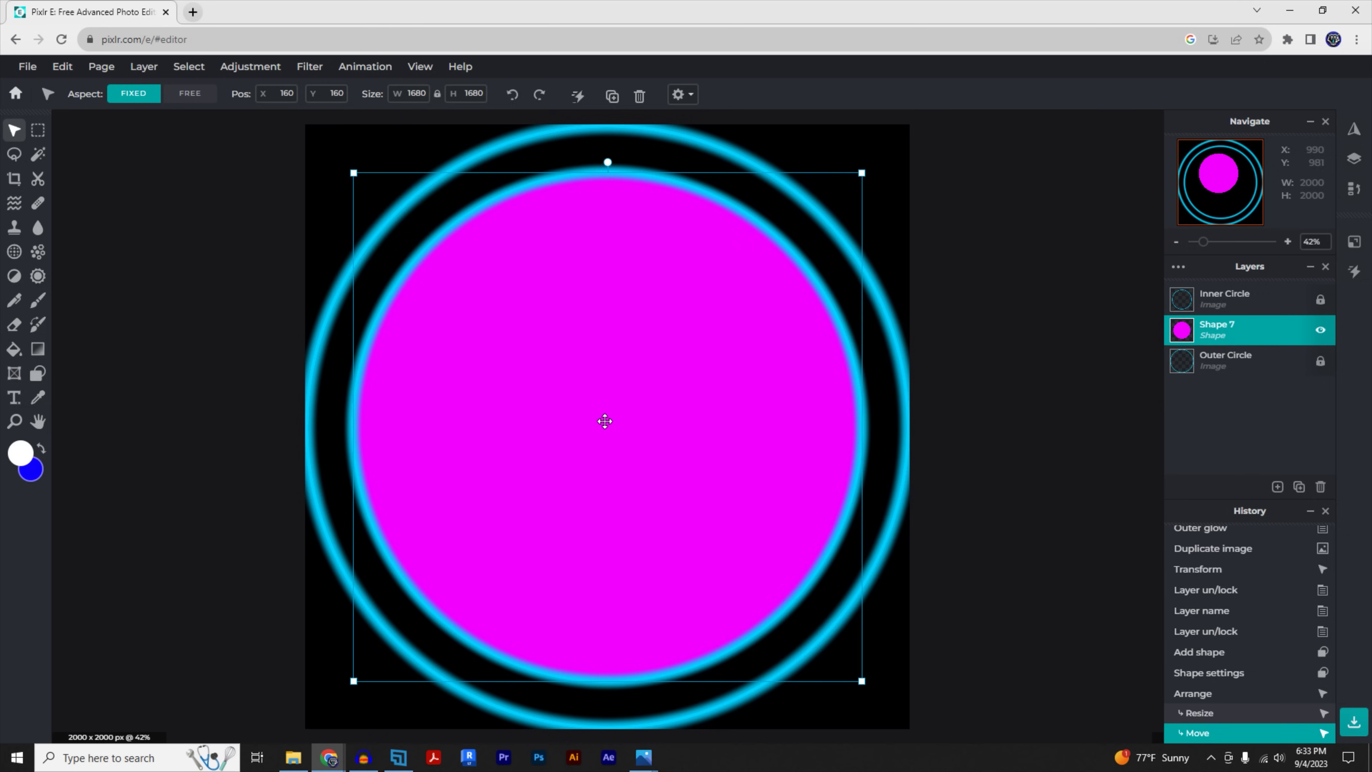
# Step: Try the magenta circle above the Inner Circle layer, examine the ring's edge up close, and return the circle beneath the ring
pyautogui.moveTo(1218, 332); pyautogui.dragTo(1216, 305)
pyautogui.scroll(5, 516, 184)
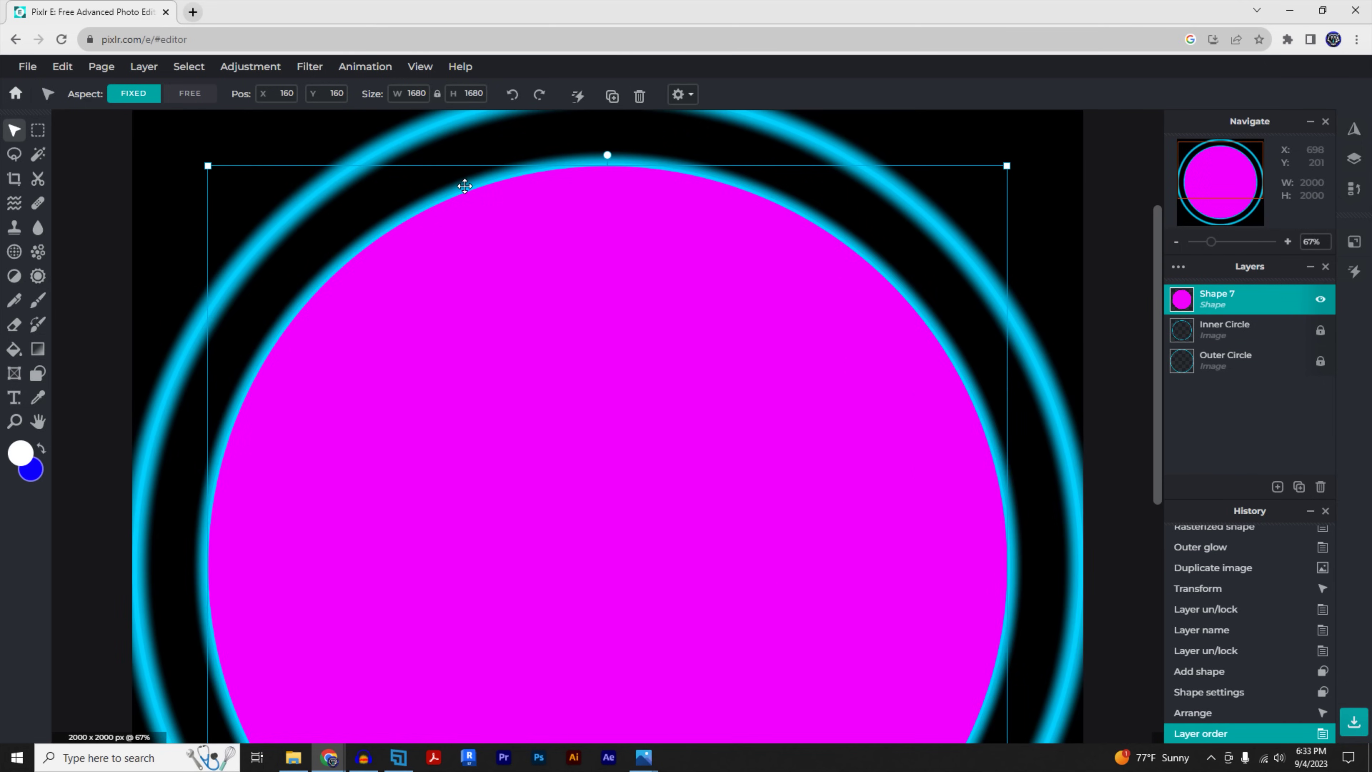
pyautogui.scroll(10, 460, 181)
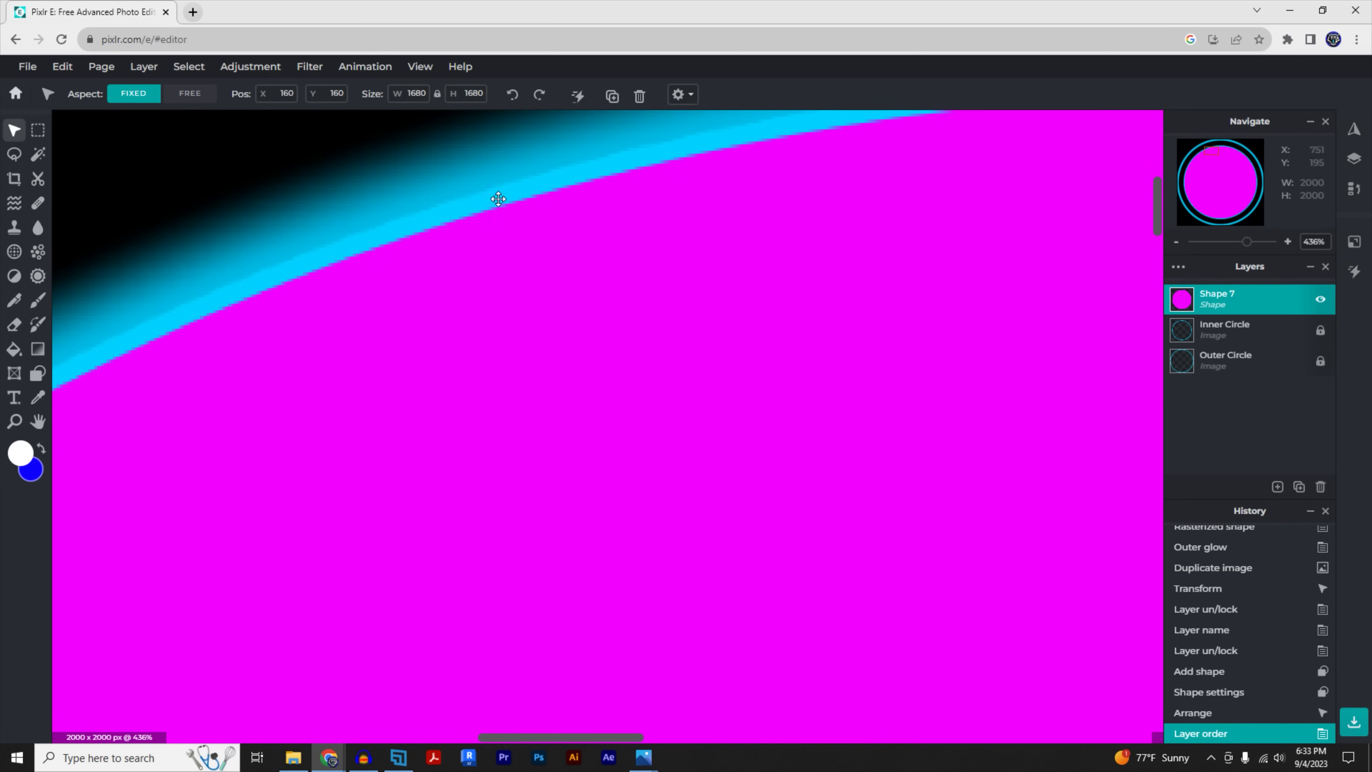
pyautogui.hotkey('ctrl', '[')
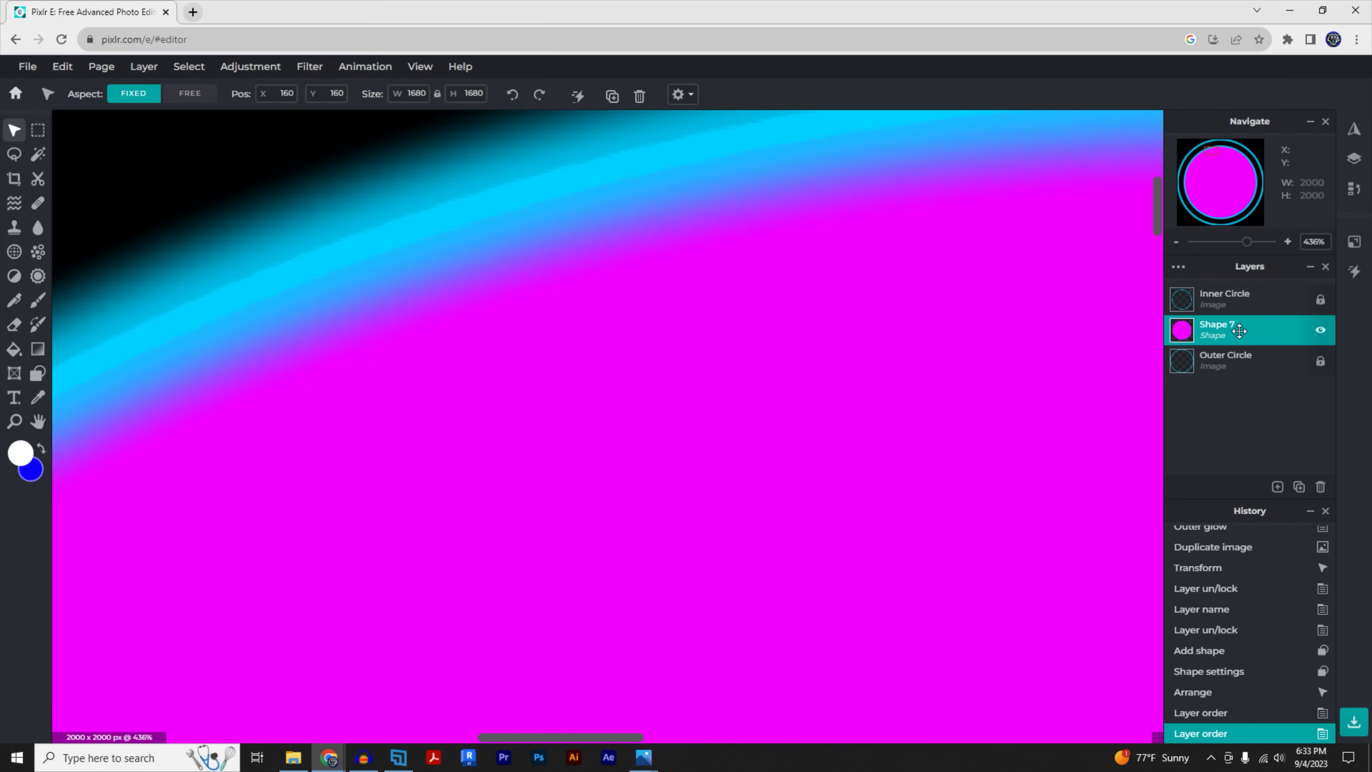
pyautogui.scroll(-5, 467, 221)
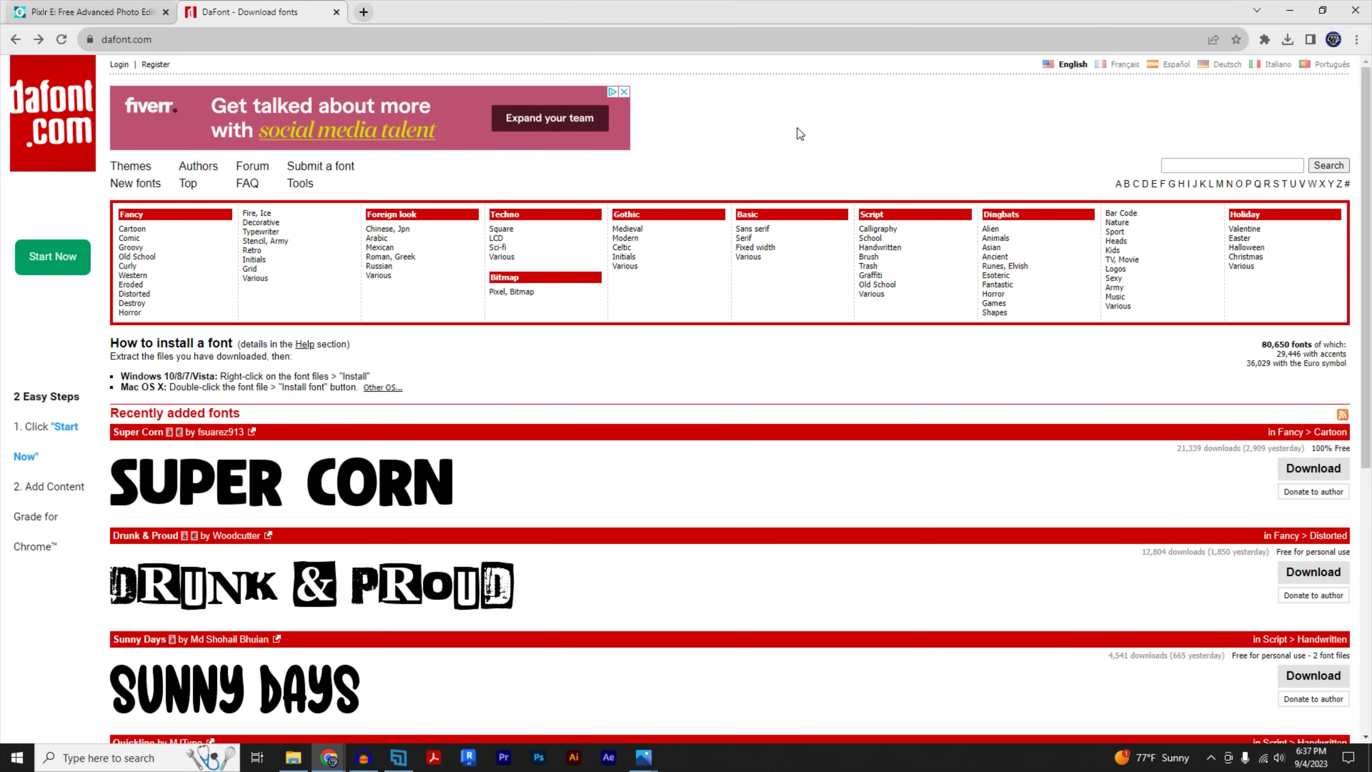
# Step: Search dafont.com for the mechsuit font and download it
pyautogui.click(1188, 166)
pyautogui.click(1252, 198)
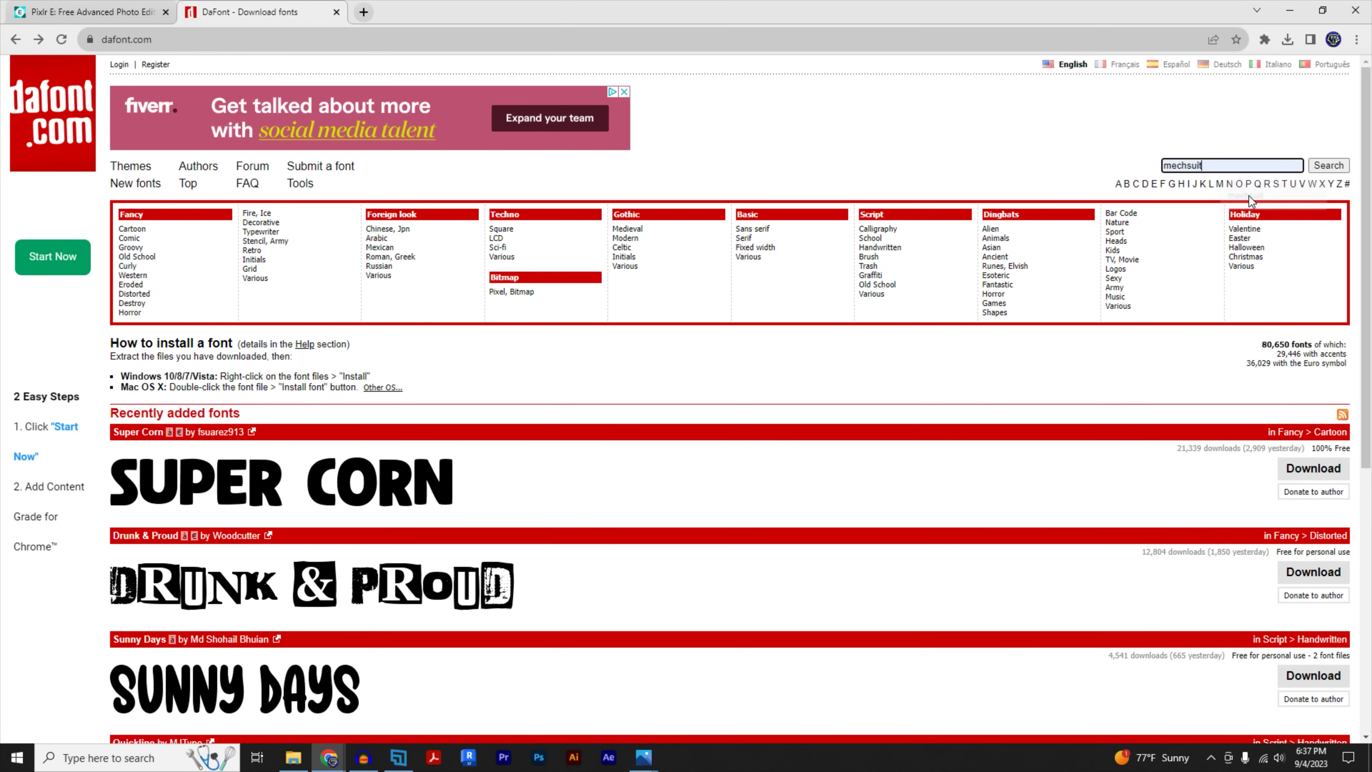
pyautogui.click(1328, 169)
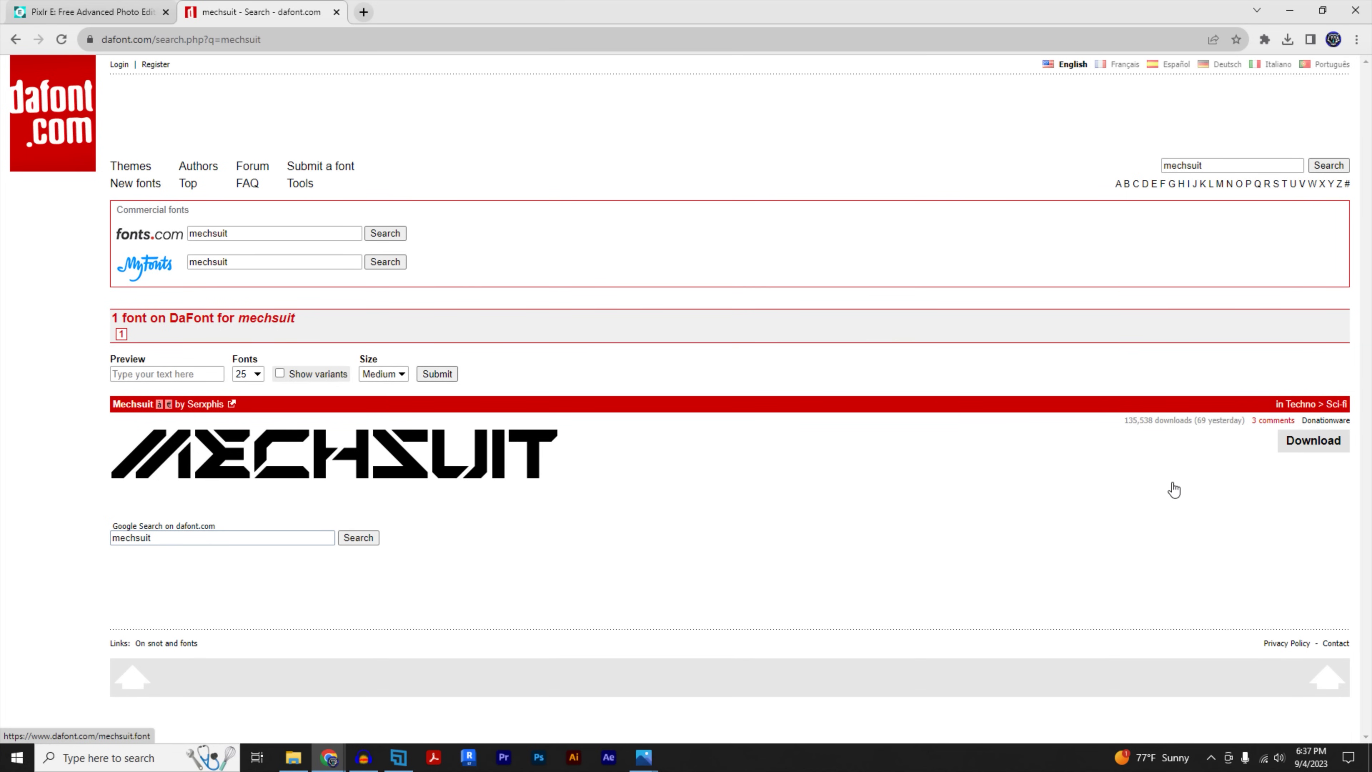
pyautogui.click(1322, 447)
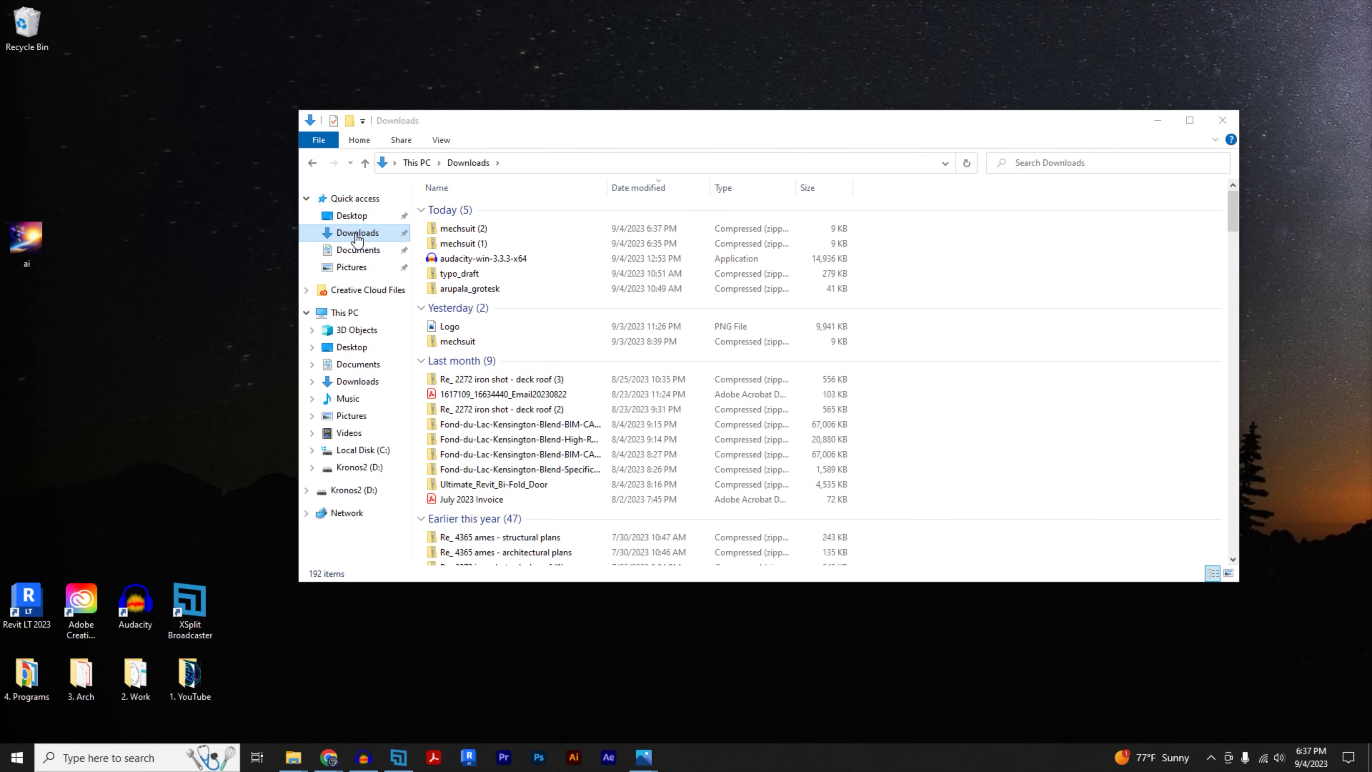
# Step: Extract the Mechsuit font file from the downloaded mechsuit (2) archive to the desktop and load it into the Pixlr editor
pyautogui.doubleClick(461, 229)
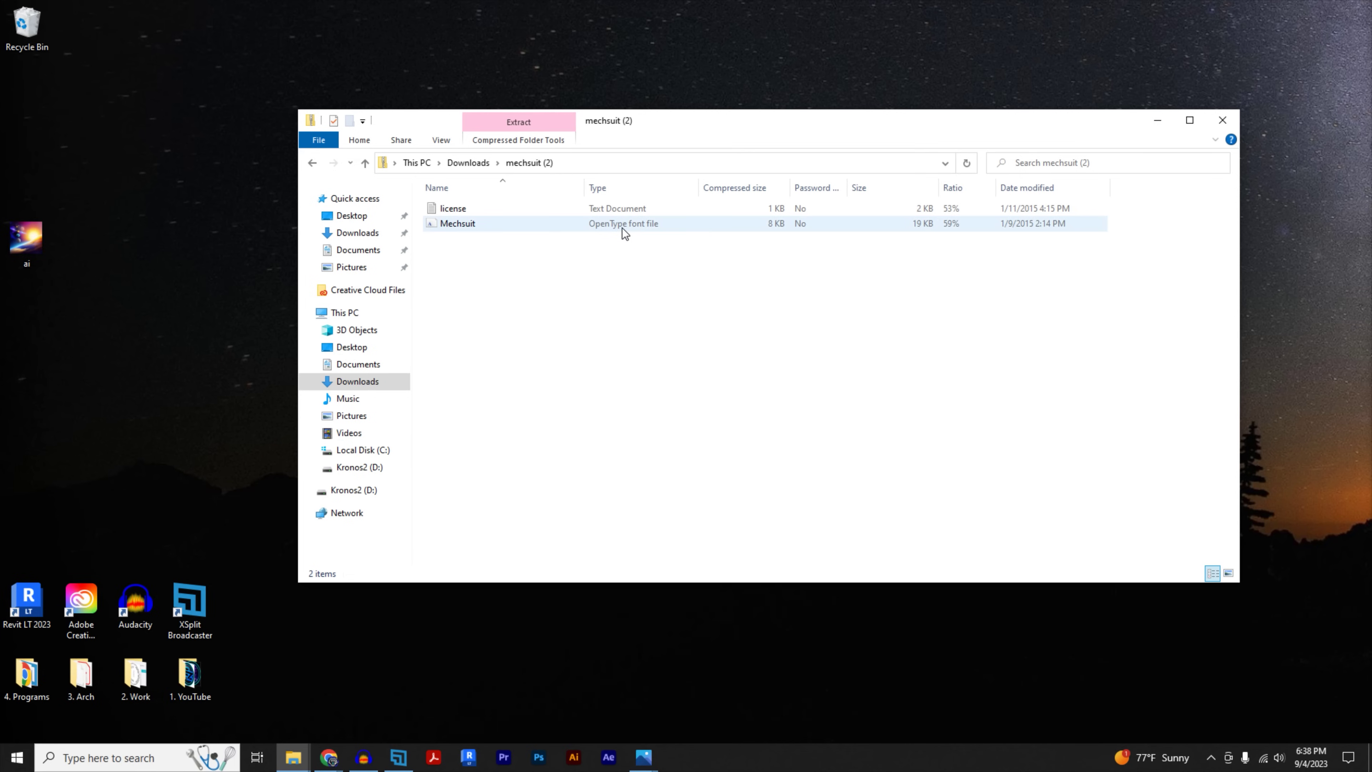
pyautogui.moveTo(447, 226); pyautogui.dragTo(84, 247)
pyautogui.hotkey('alt', 'F4')
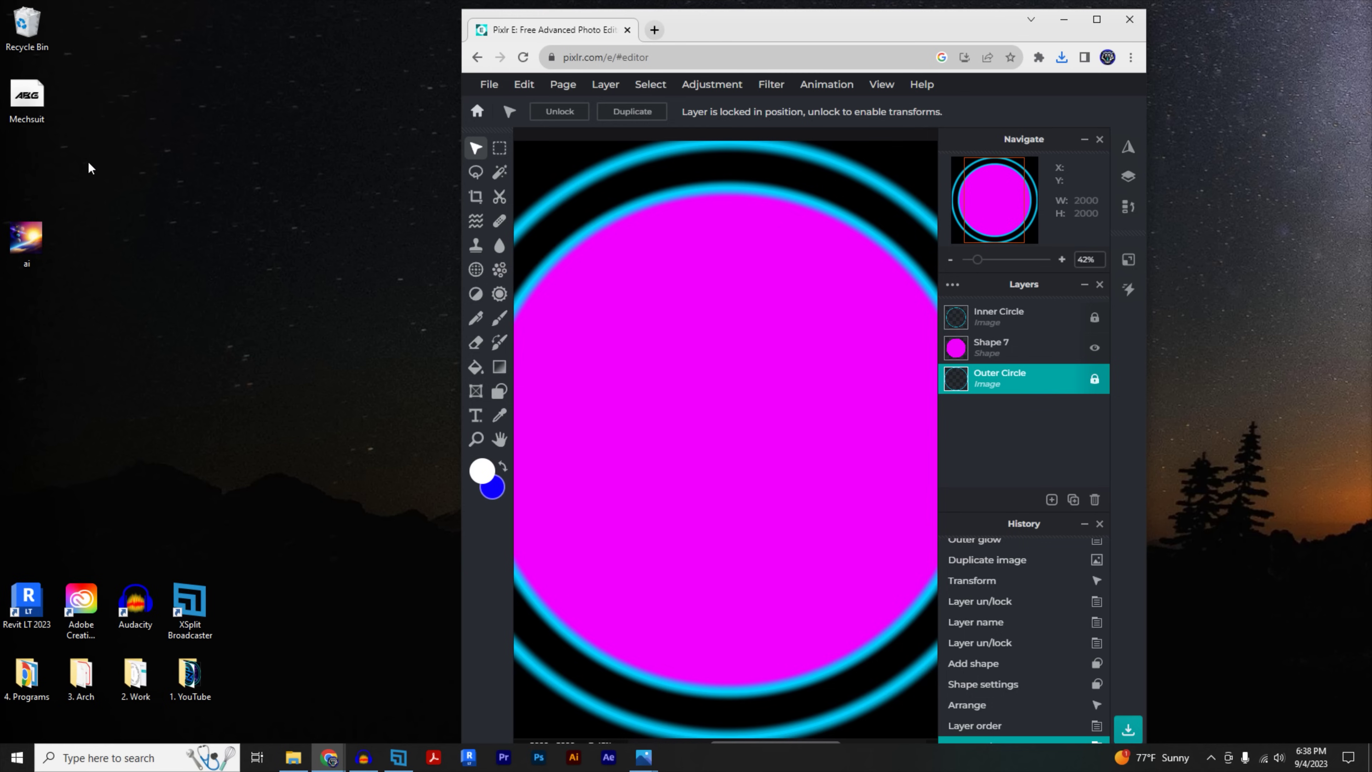
pyautogui.moveTo(27, 97); pyautogui.dragTo(657, 361)
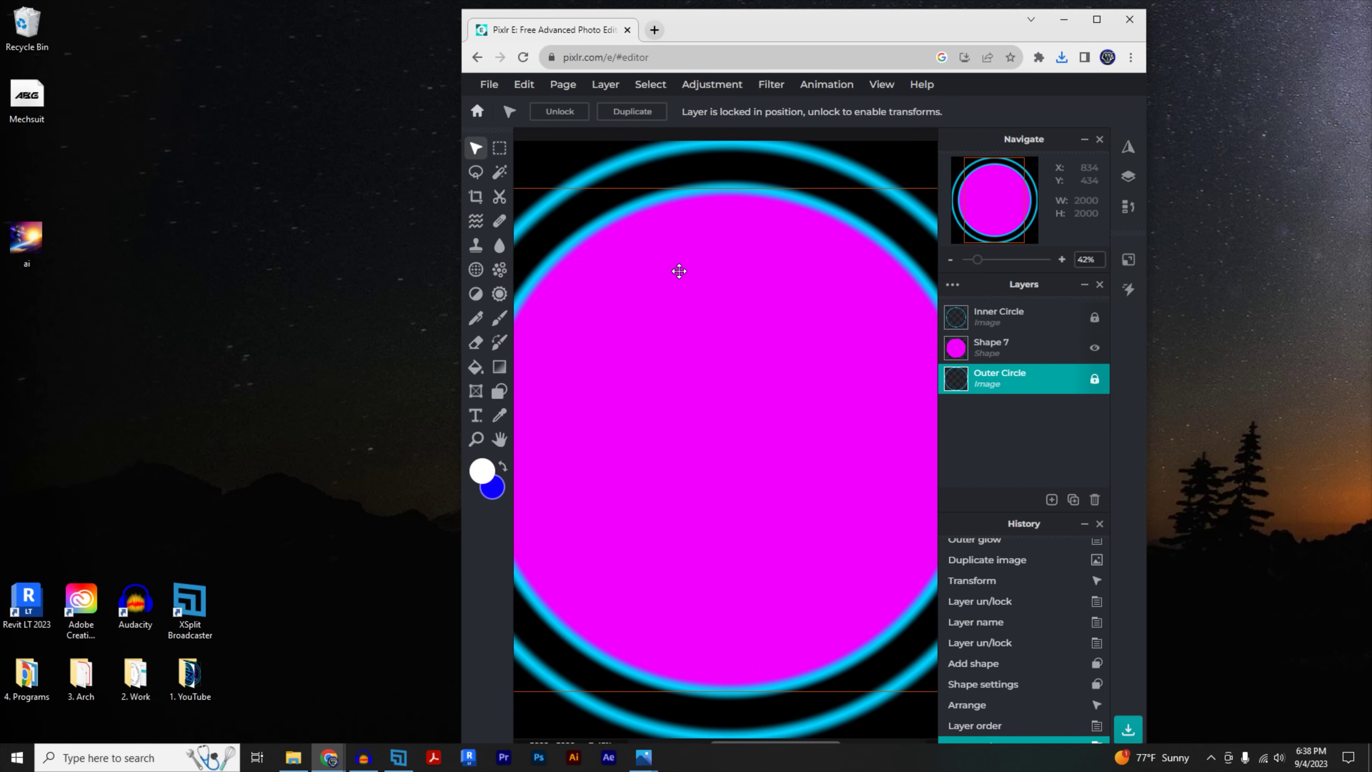
pyautogui.moveTo(789, 30); pyautogui.dragTo(856, 1)
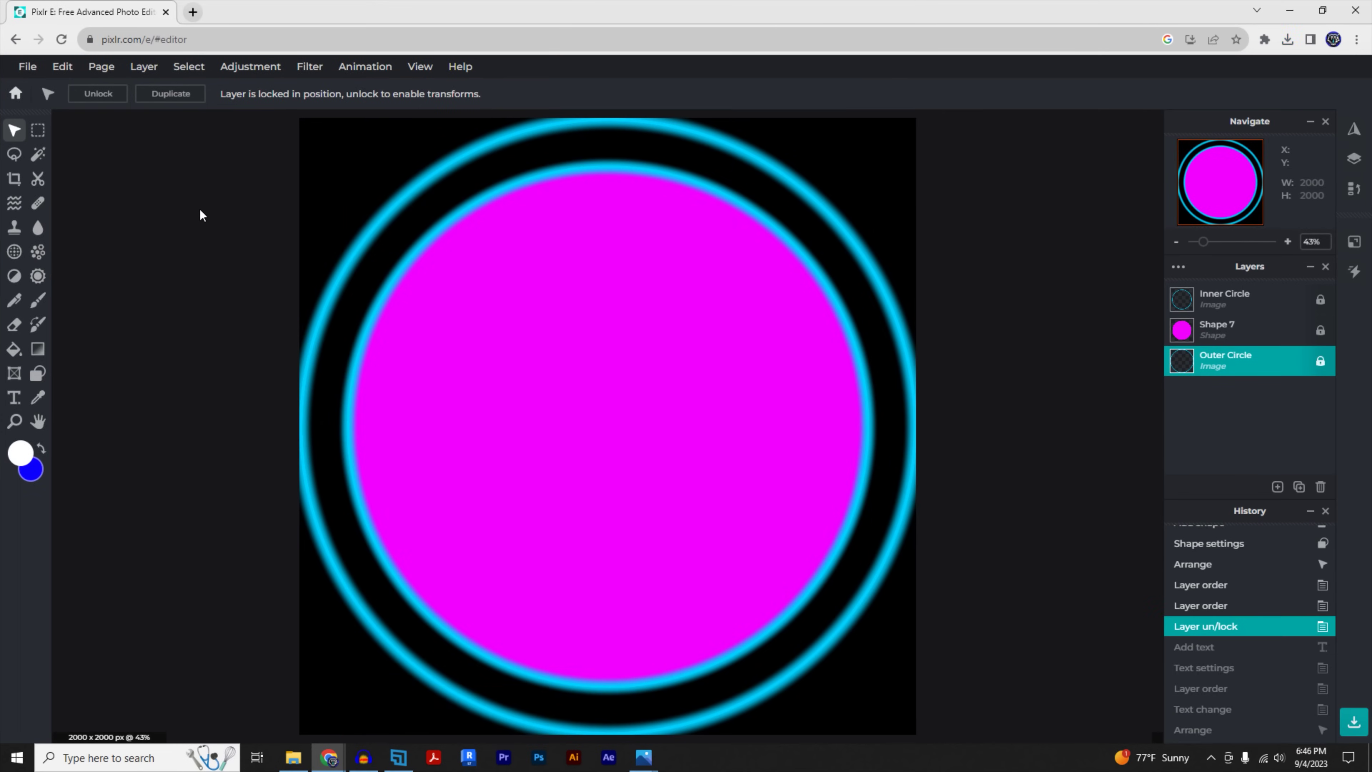
# Step: Add a new text layer and replace its placeholder text with the letter E
pyautogui.click(13, 400)
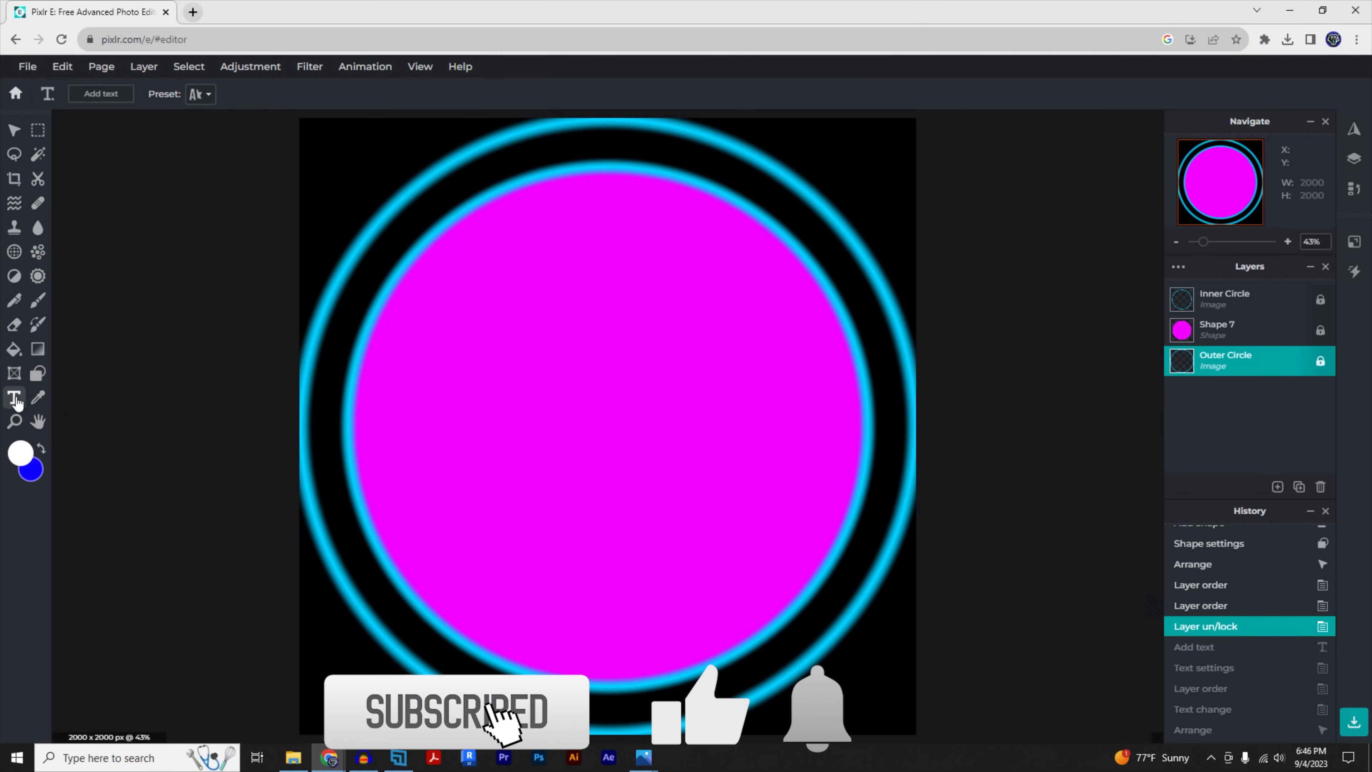
pyautogui.click(568, 405)
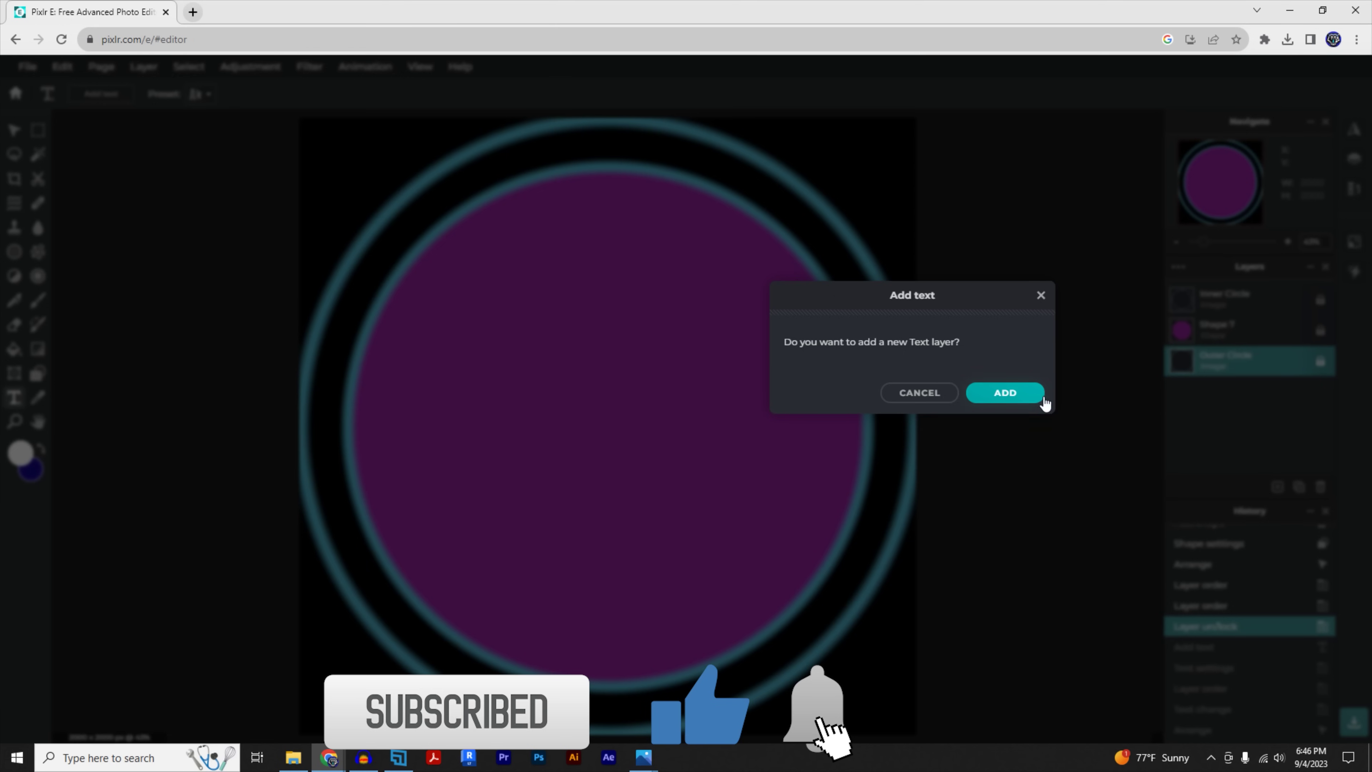
pyautogui.click(1005, 393)
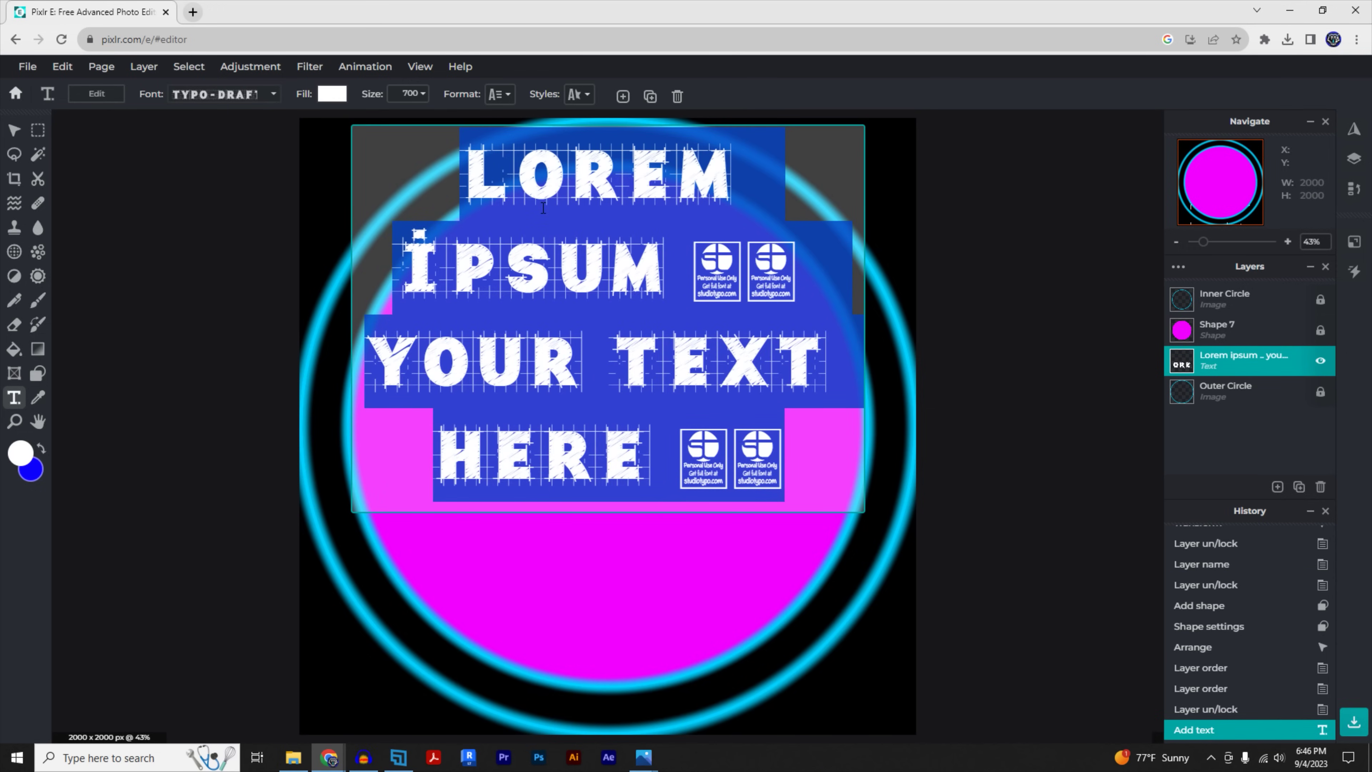
pyautogui.write('E')
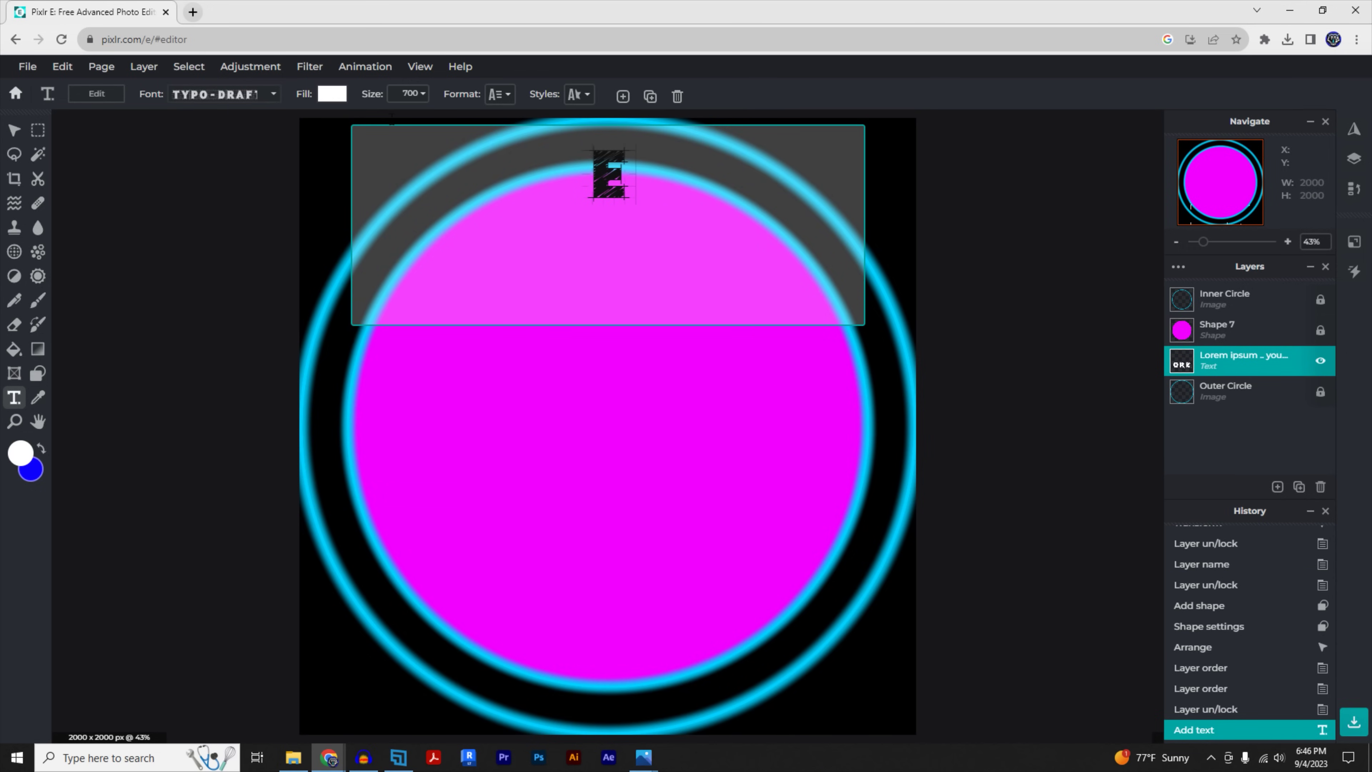
# Step: Set the E's font to Mechsuit and move its text layer above the Inner Circle layer
pyautogui.click(257, 96)
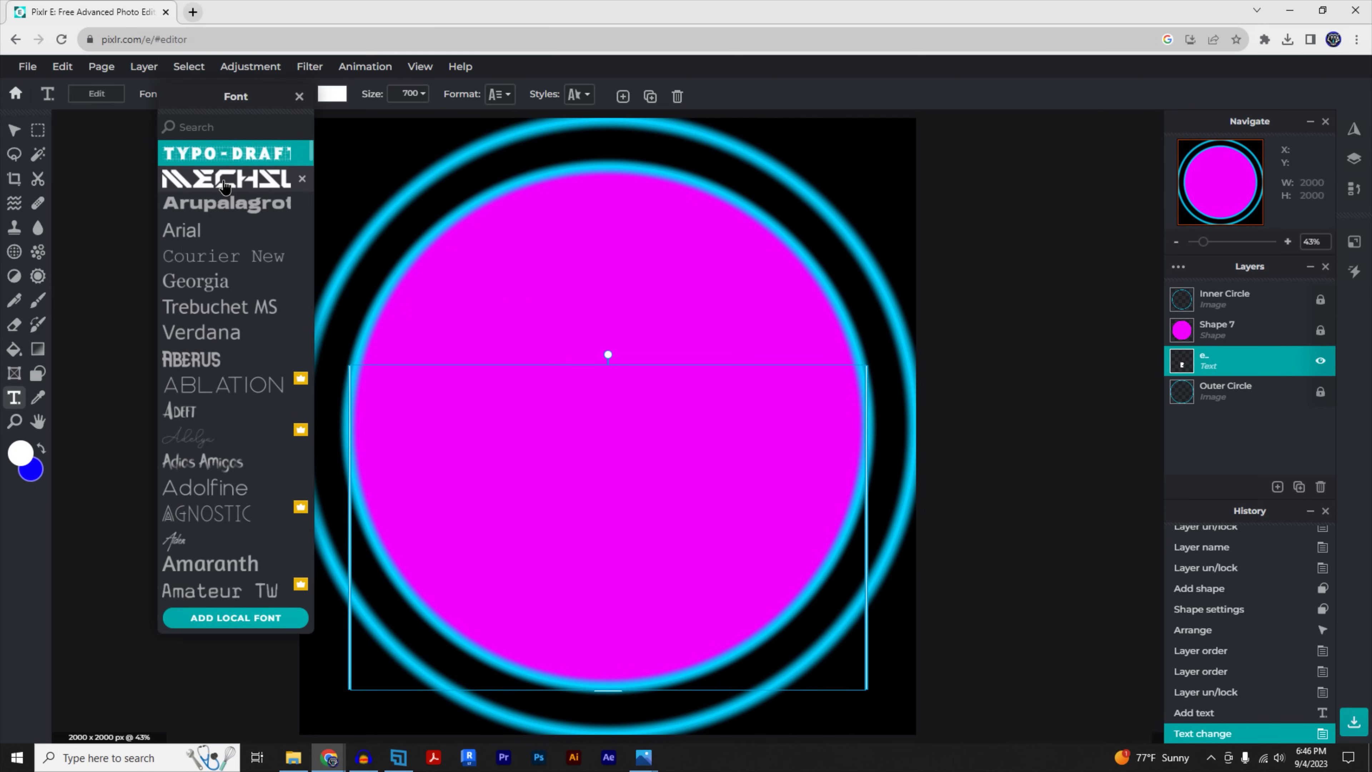
pyautogui.click(224, 186)
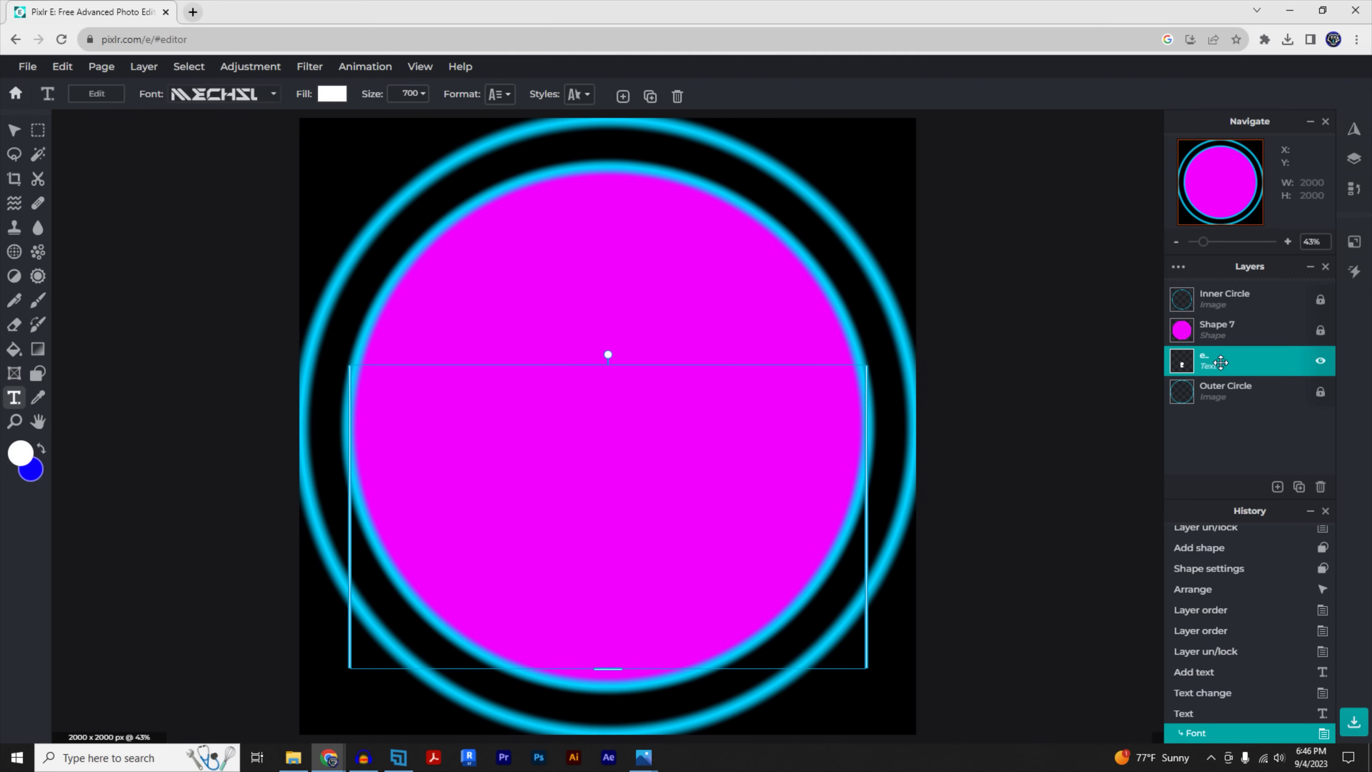
pyautogui.moveTo(1221, 362); pyautogui.dragTo(1218, 304)
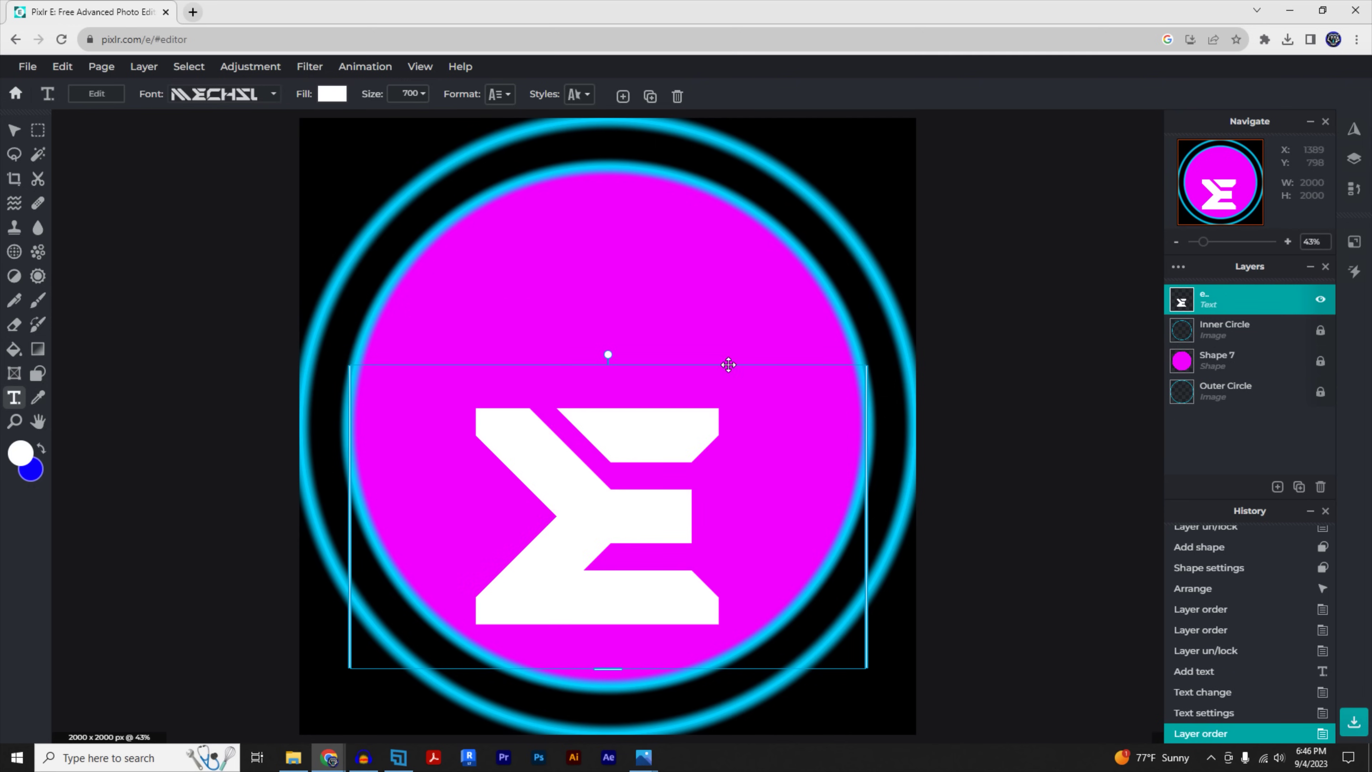
# Step: Move the E text to the upper left of the magenta circle at position -124, 320 and fill it with black
pyautogui.moveTo(741, 364); pyautogui.dragTo(645, 227)
pyautogui.click(331, 98)
pyautogui.moveTo(286, 204); pyautogui.dragTo(226, 267)
pyautogui.press('v')
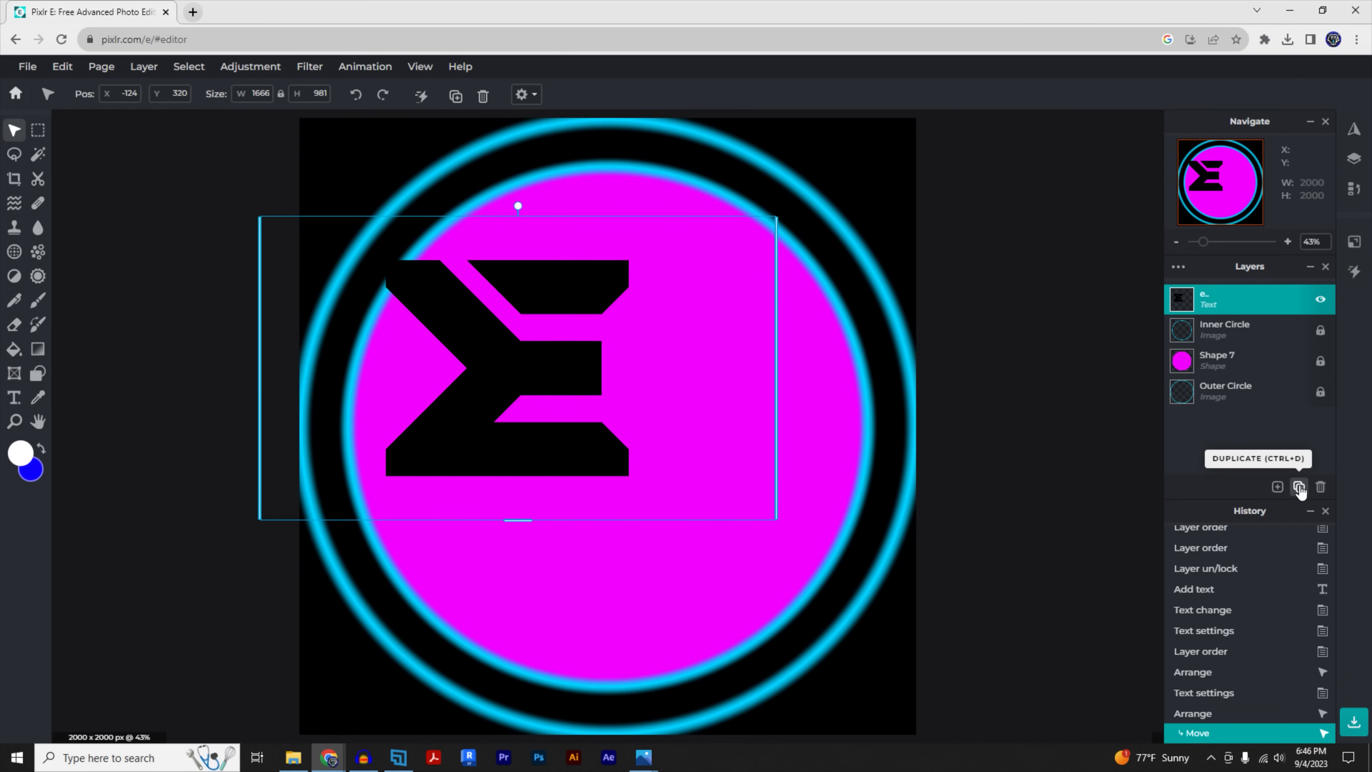
# Step: Duplicate the E text layer, offset the copy down and to the right, and change its letter to z
pyautogui.click(1299, 488)
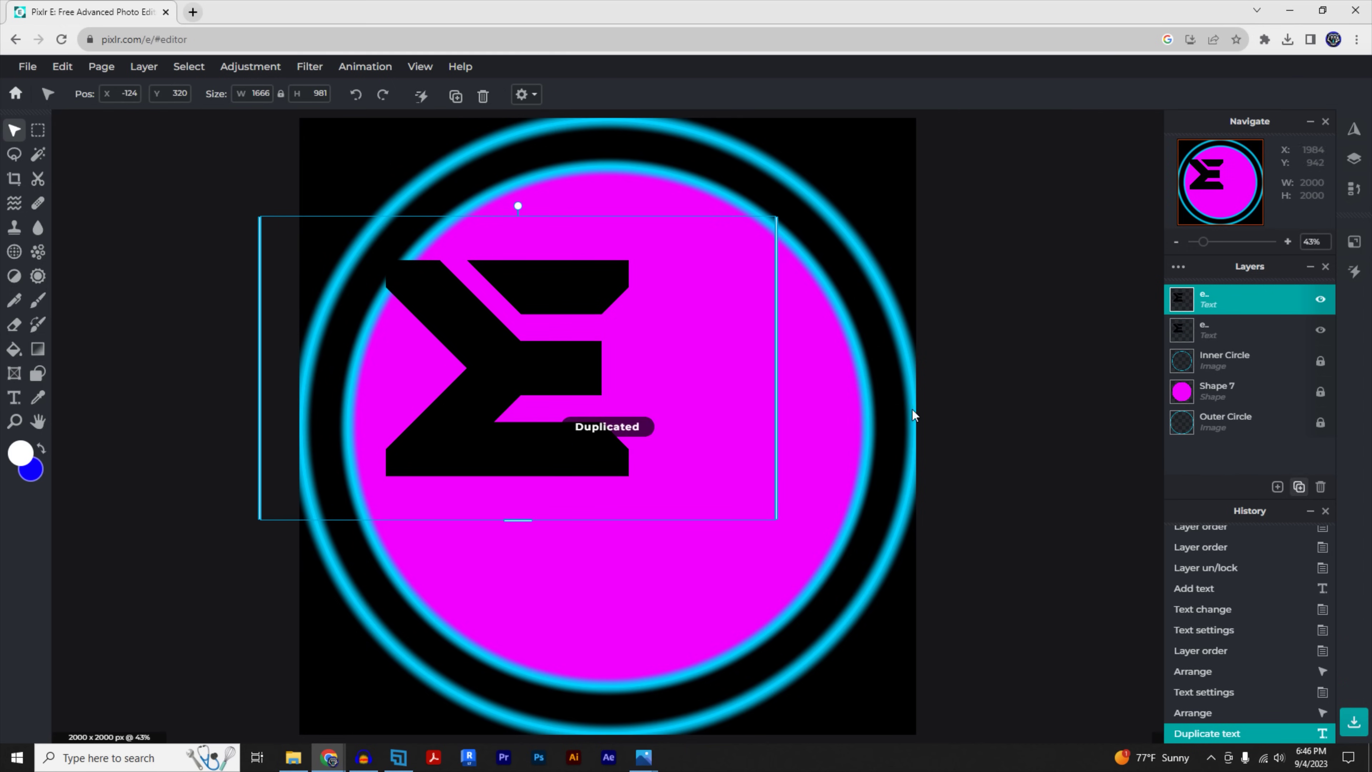
pyautogui.moveTo(557, 377); pyautogui.dragTo(755, 480)
pyautogui.doubleClick(755, 480)
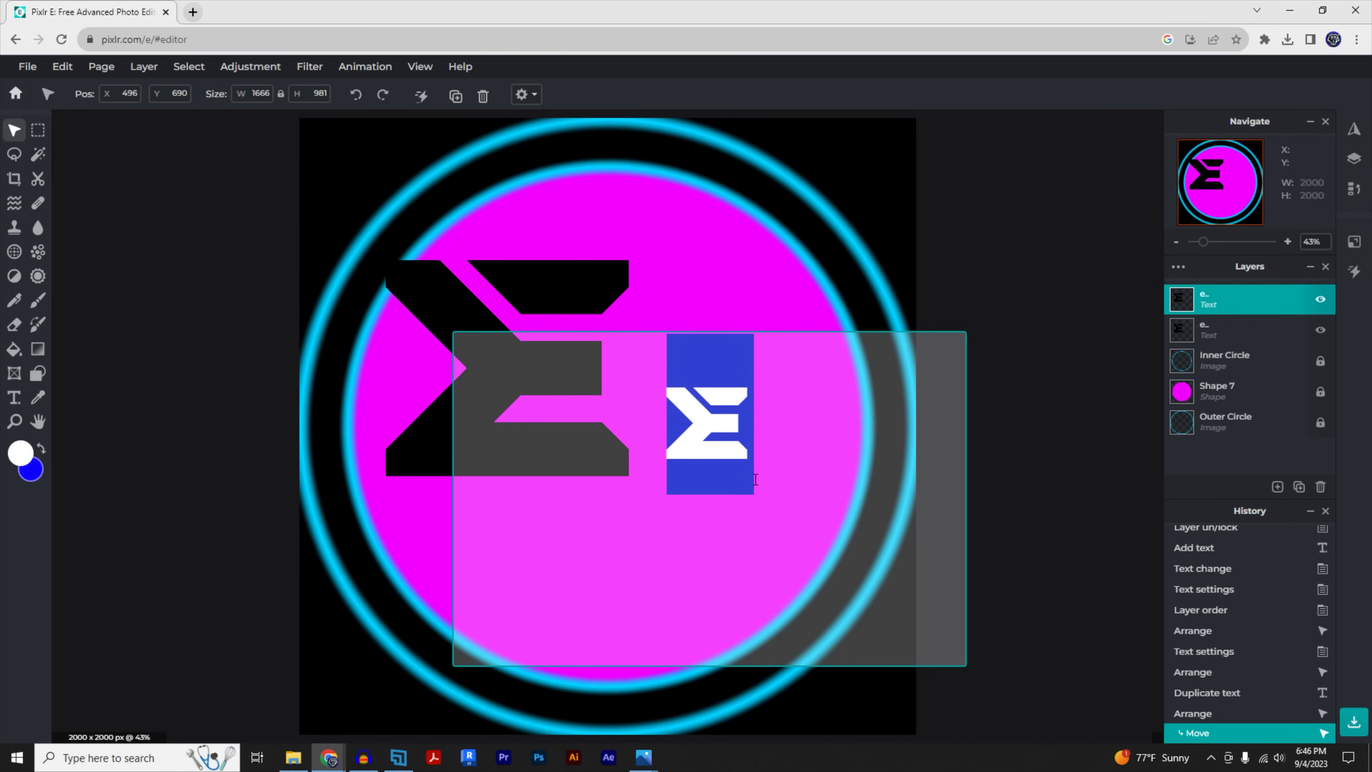
pyautogui.write('z')
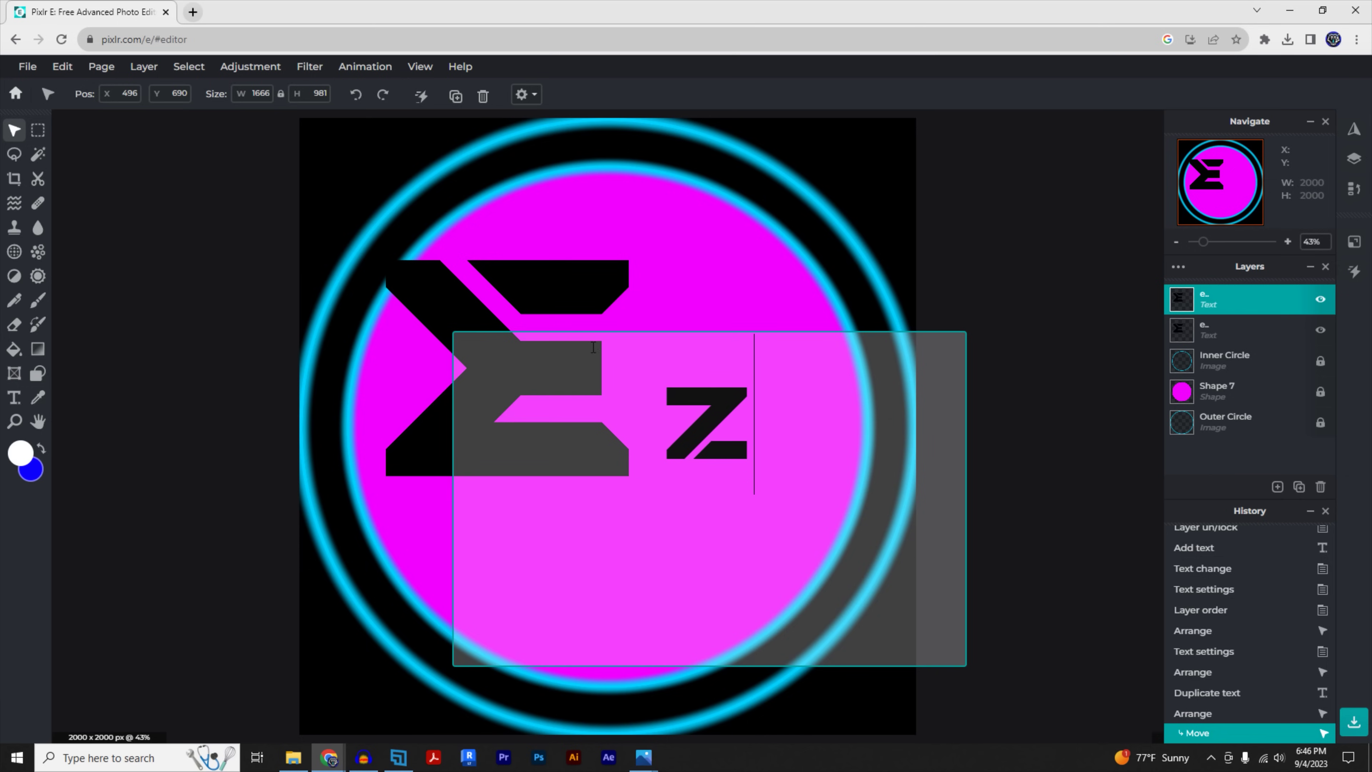
# Step: Move the Z to position 539, 583 so it joins the E's middle bar, and merge it with the E layer below
pyautogui.click(14, 130)
pyautogui.moveTo(674, 423); pyautogui.dragTo(714, 411)
pyautogui.scroll(1, 713, 411)
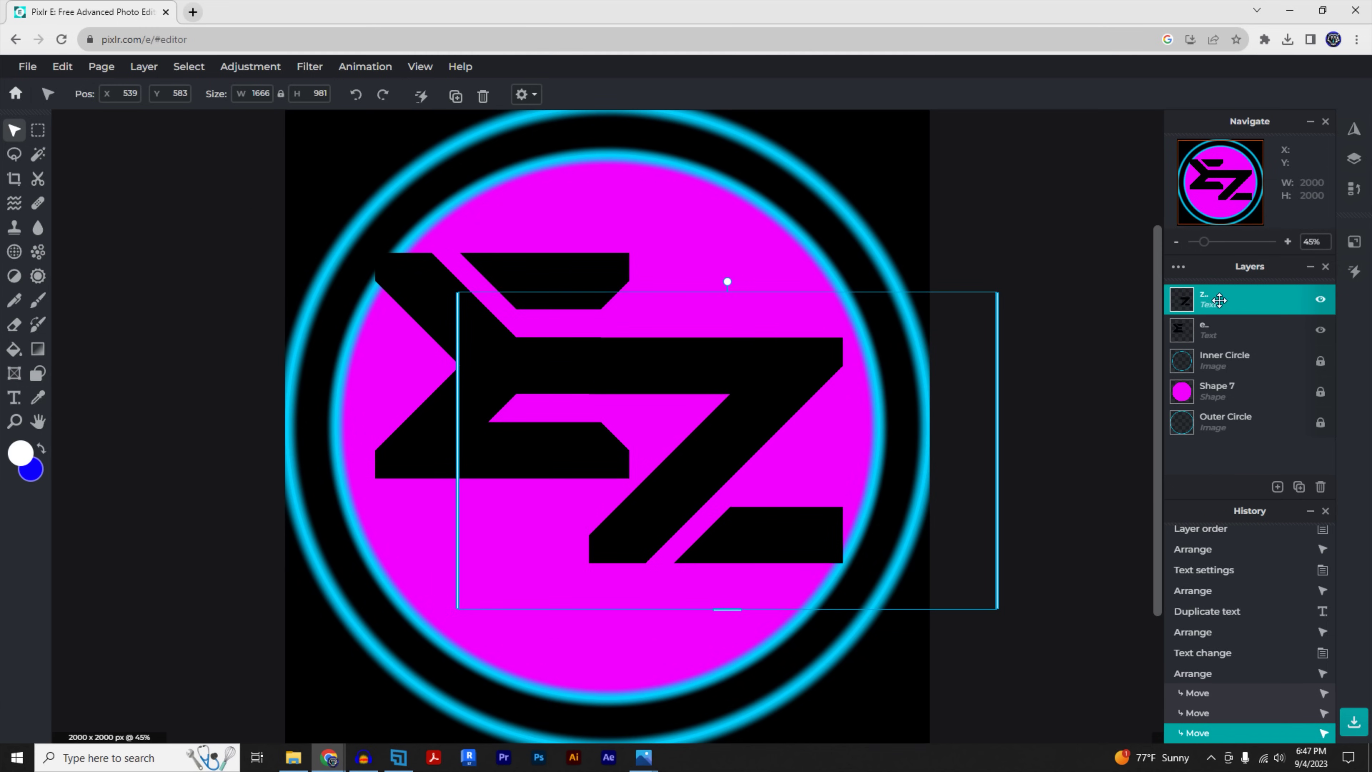
pyautogui.click(1219, 300)
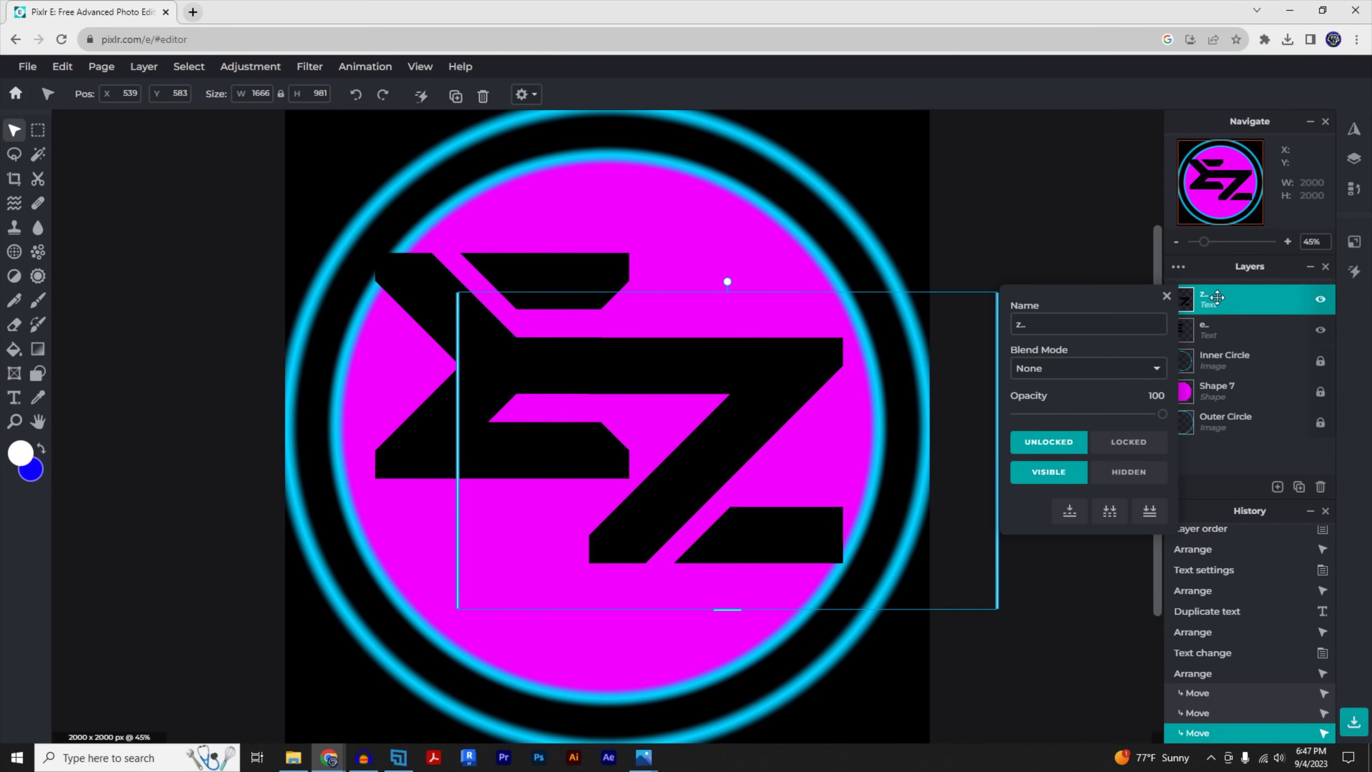
pyautogui.click(1069, 511)
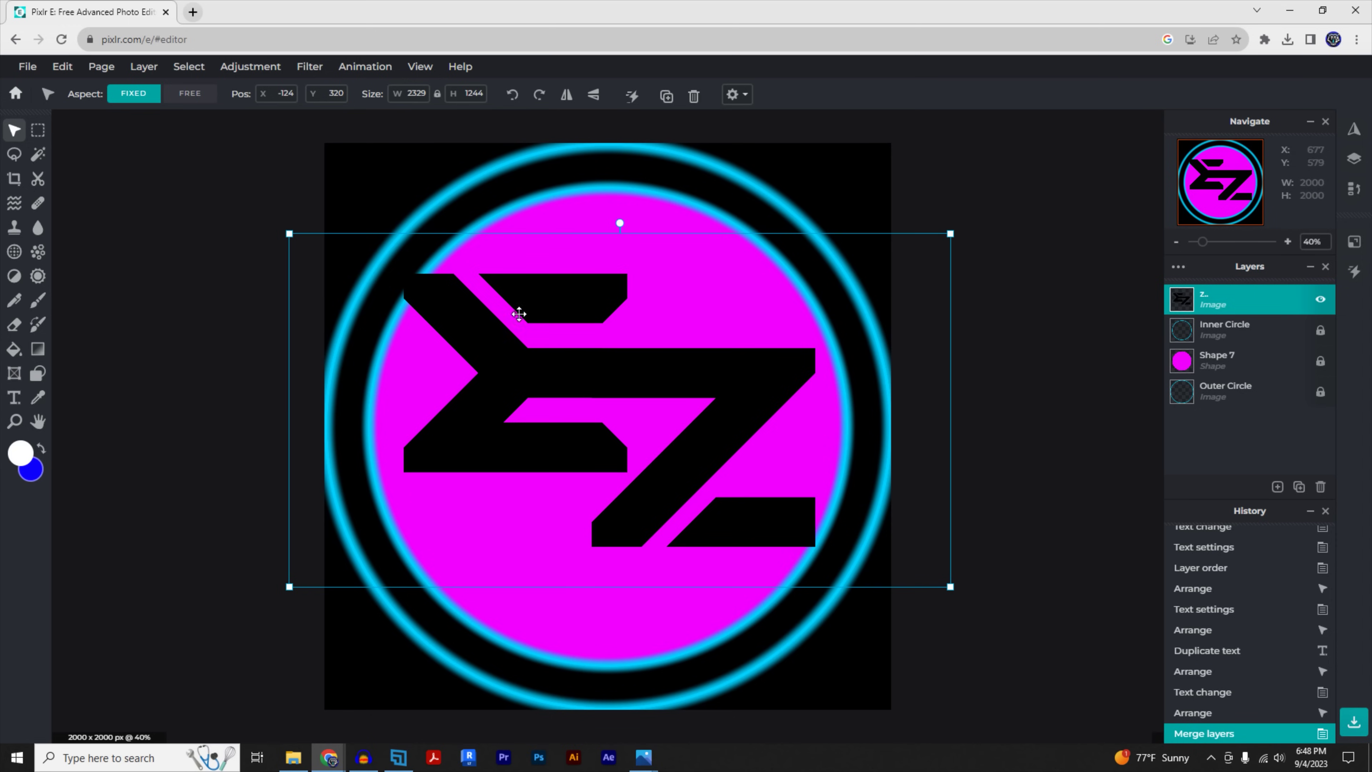
# Step: Free distort the merged EZ lettering to corners -293, 322; 2485, 313; -26, 1586; and 2089, 1566, and apply the distortion
pyautogui.click(62, 68)
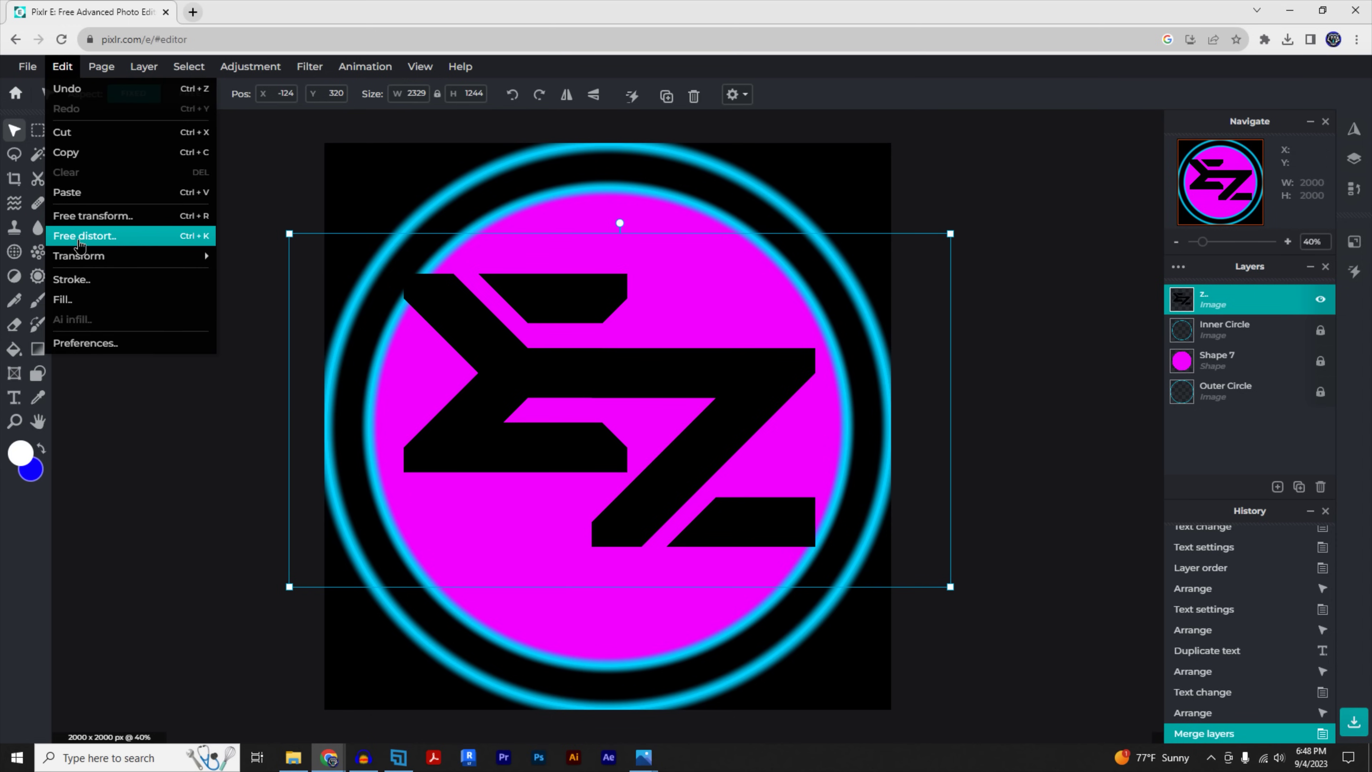
pyautogui.click(81, 236)
pyautogui.moveTo(282, 238); pyautogui.dragTo(242, 237)
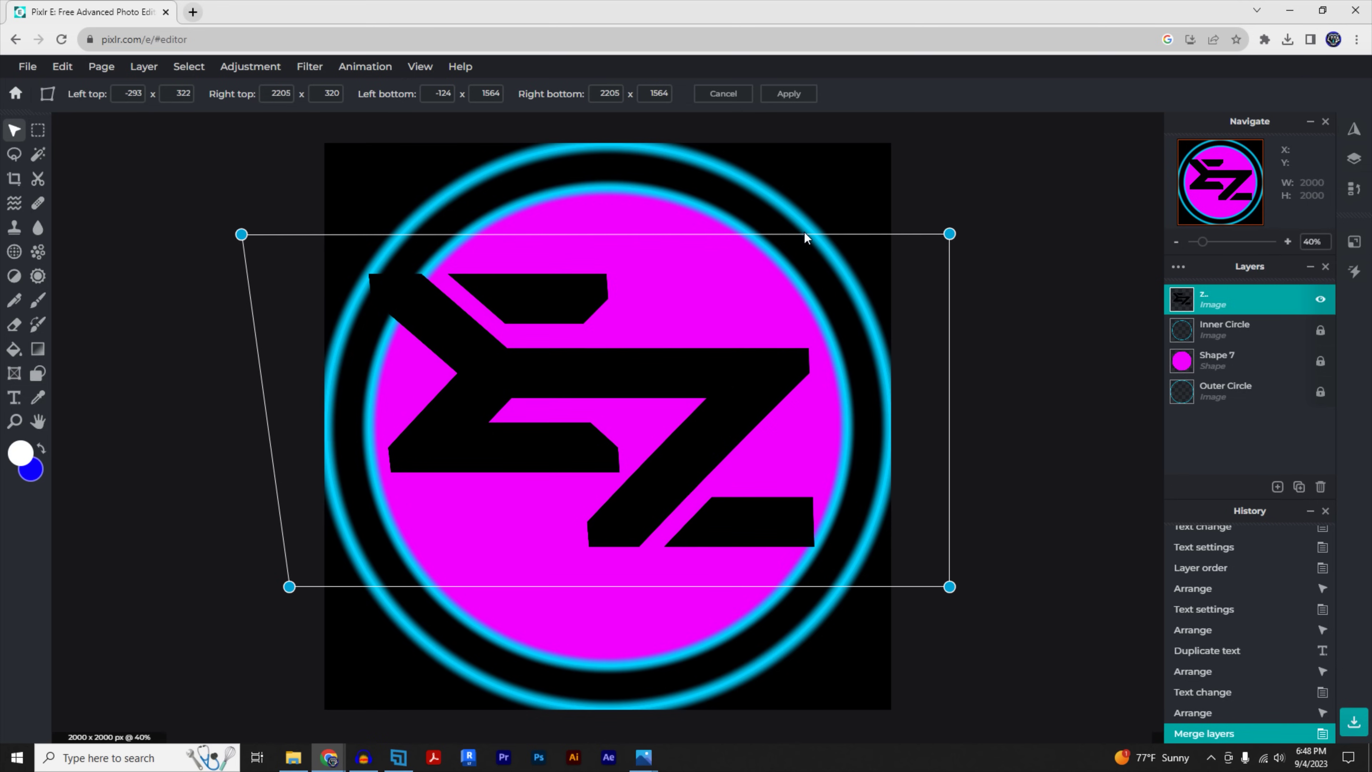
pyautogui.moveTo(949, 236); pyautogui.dragTo(1030, 231)
pyautogui.moveTo(951, 590); pyautogui.dragTo(918, 589)
pyautogui.moveTo(289, 586); pyautogui.dragTo(317, 593)
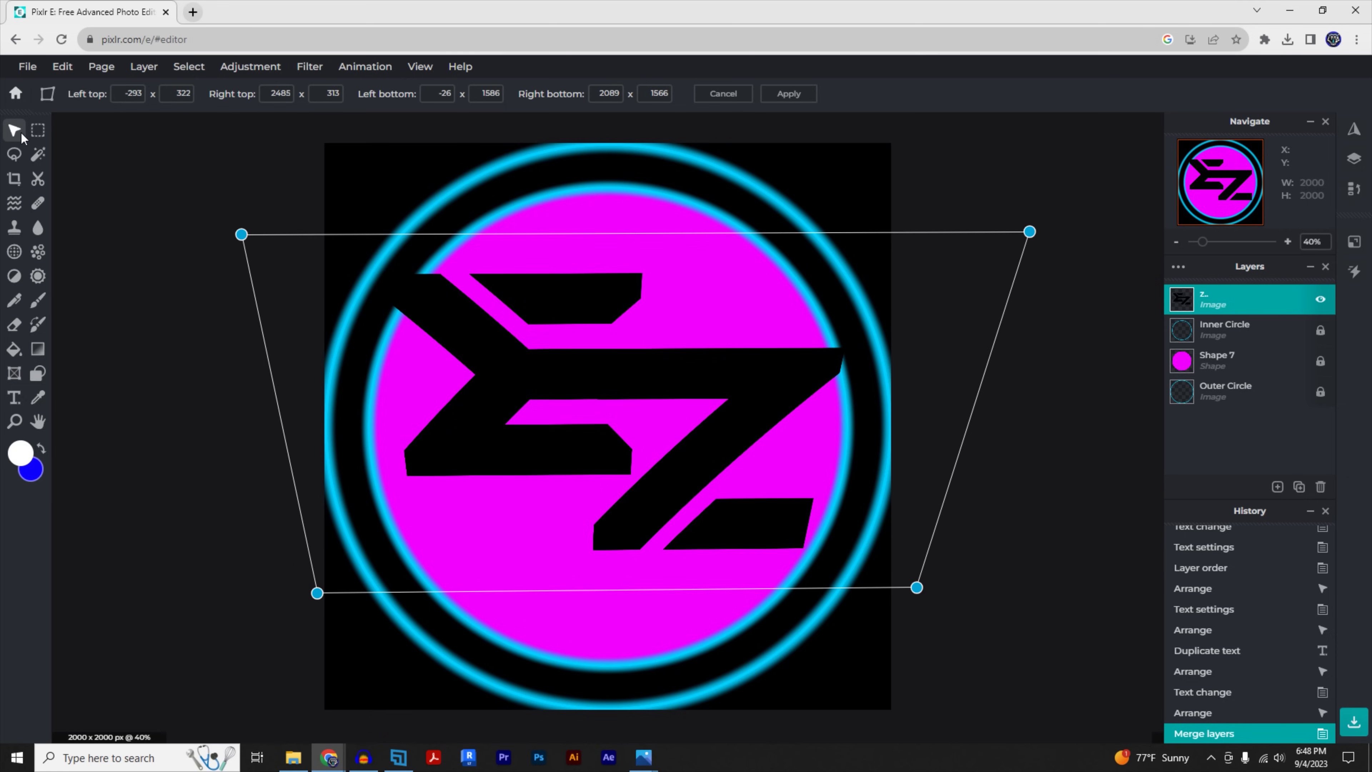
pyautogui.click(15, 130)
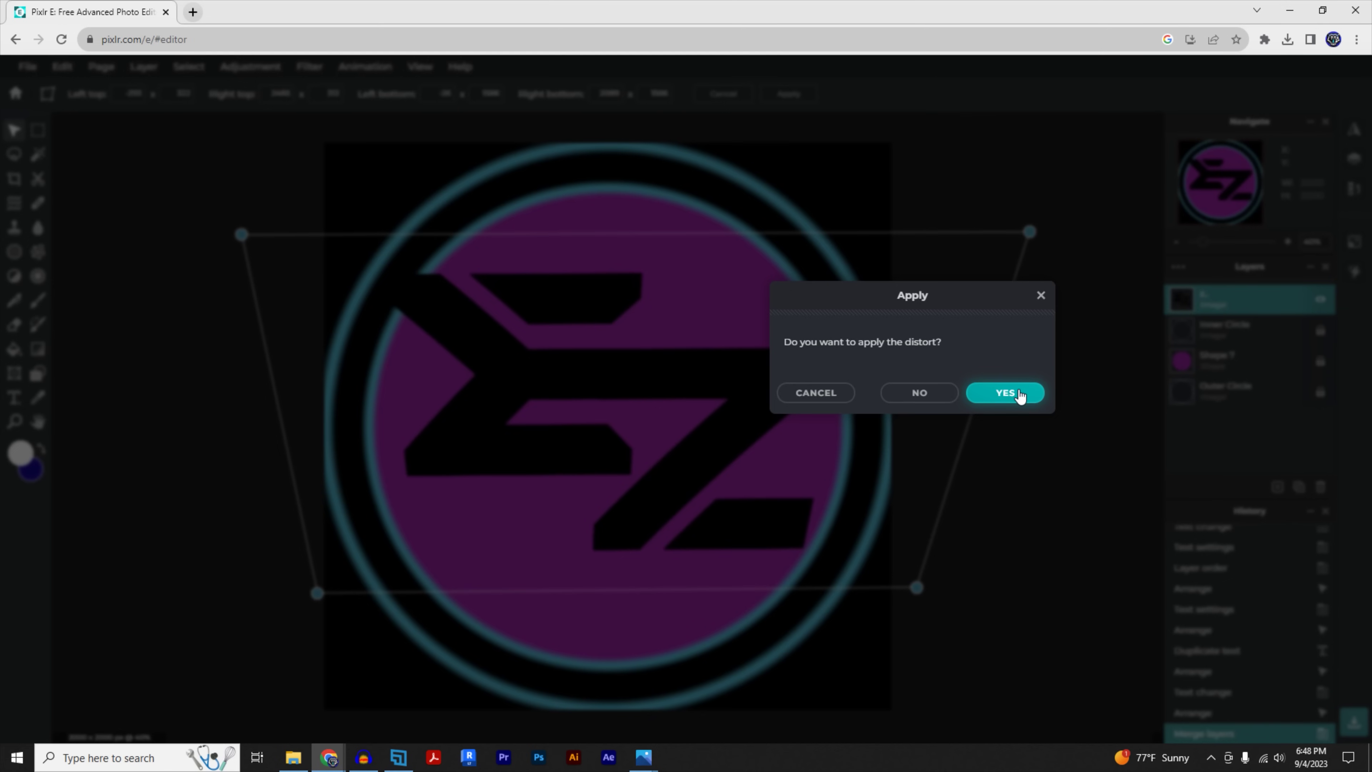
pyautogui.click(968, 388)
# Step: Add a white stroke of size 100 at 100% opacity around the EZ lettering
pyautogui.click(141, 67)
pyautogui.click(60, 69)
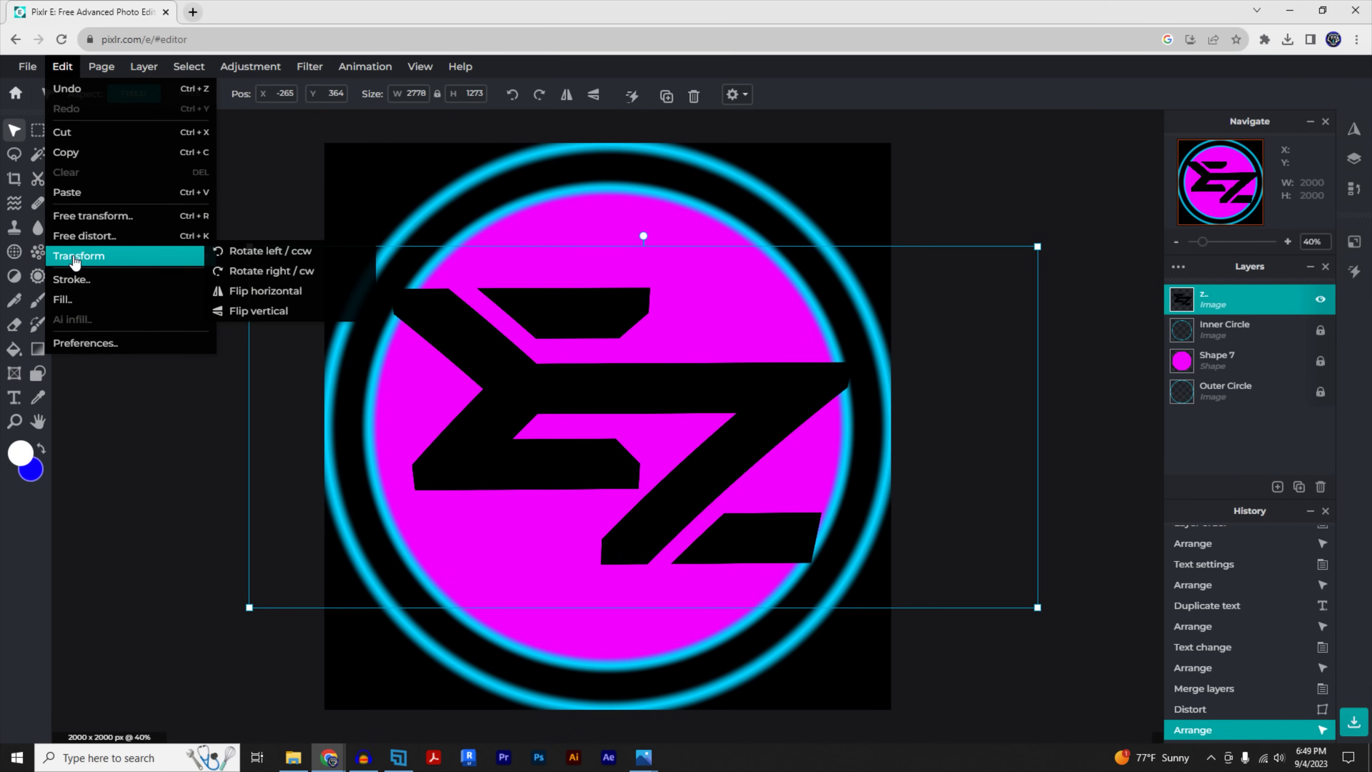
pyautogui.click(72, 279)
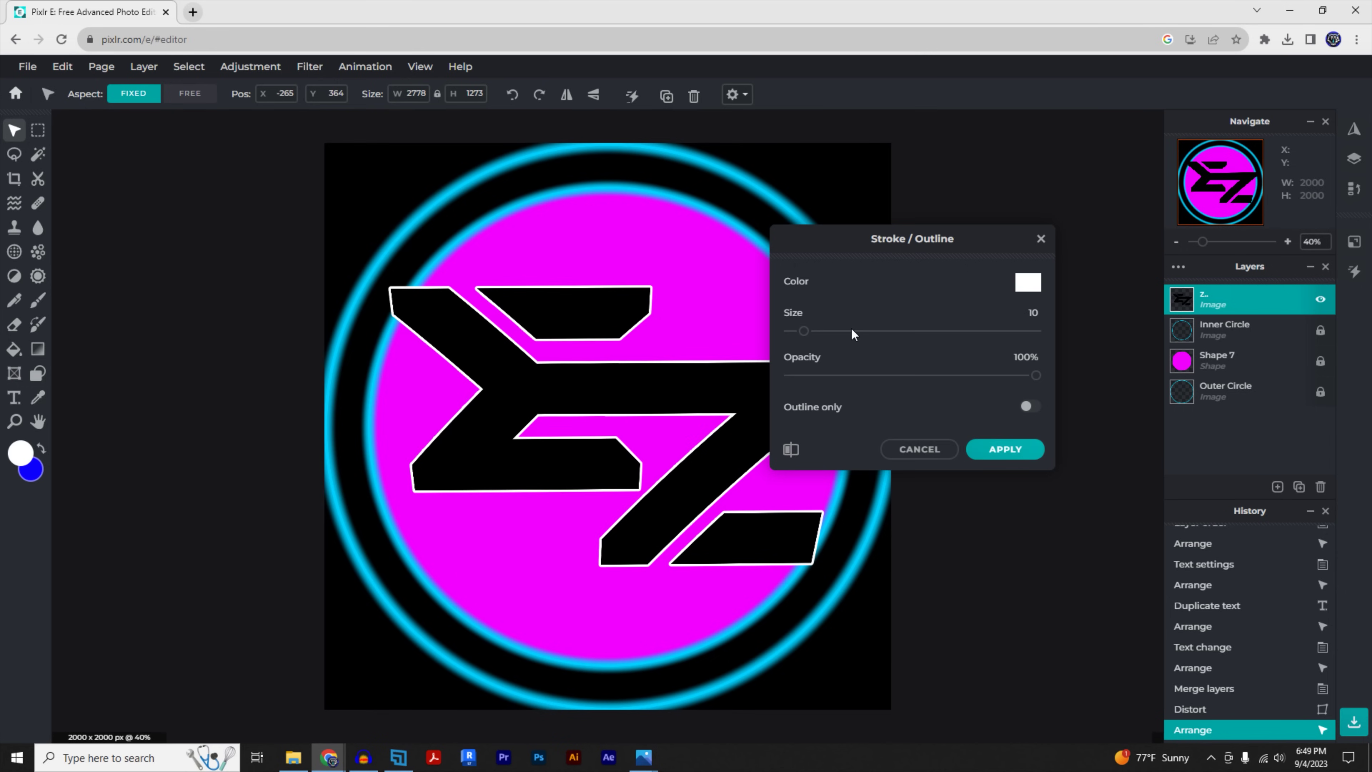
pyautogui.moveTo(803, 336); pyautogui.dragTo(955, 341)
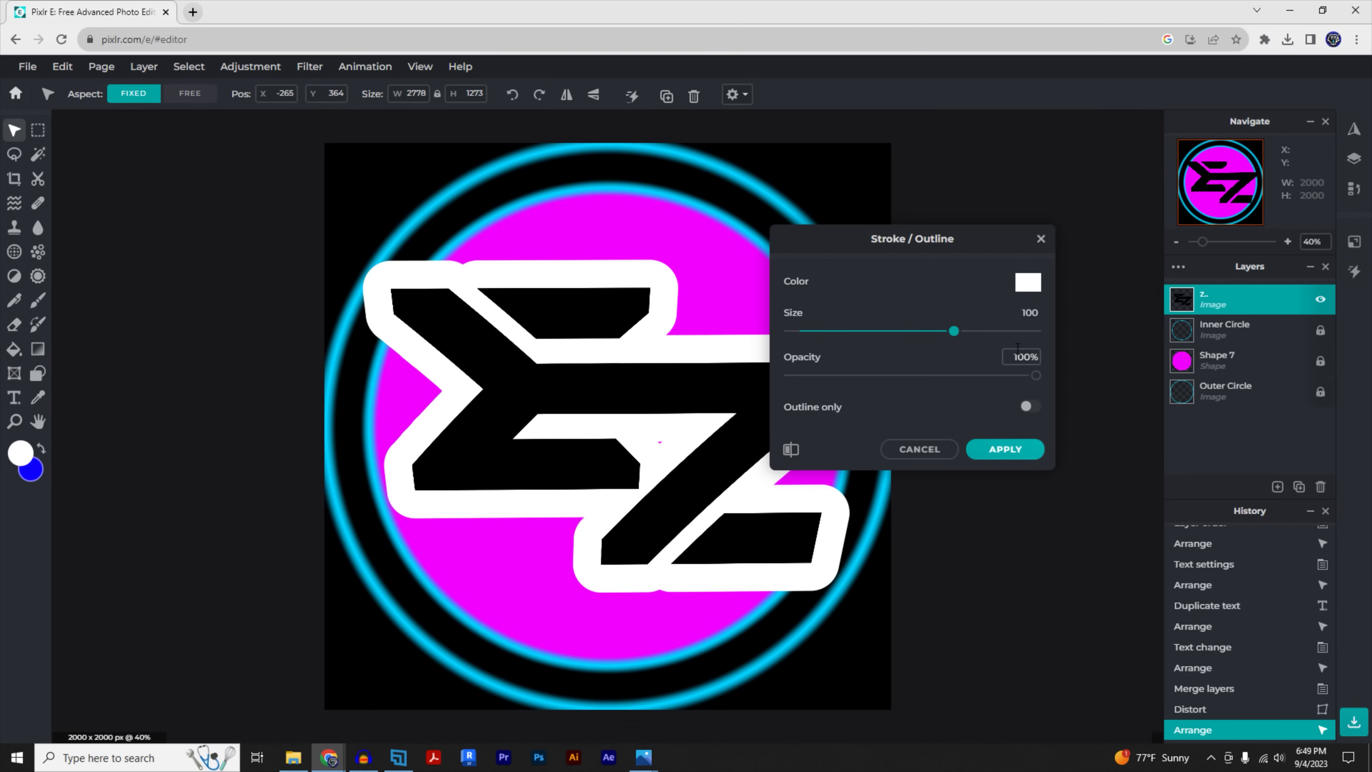
pyautogui.click(1006, 449)
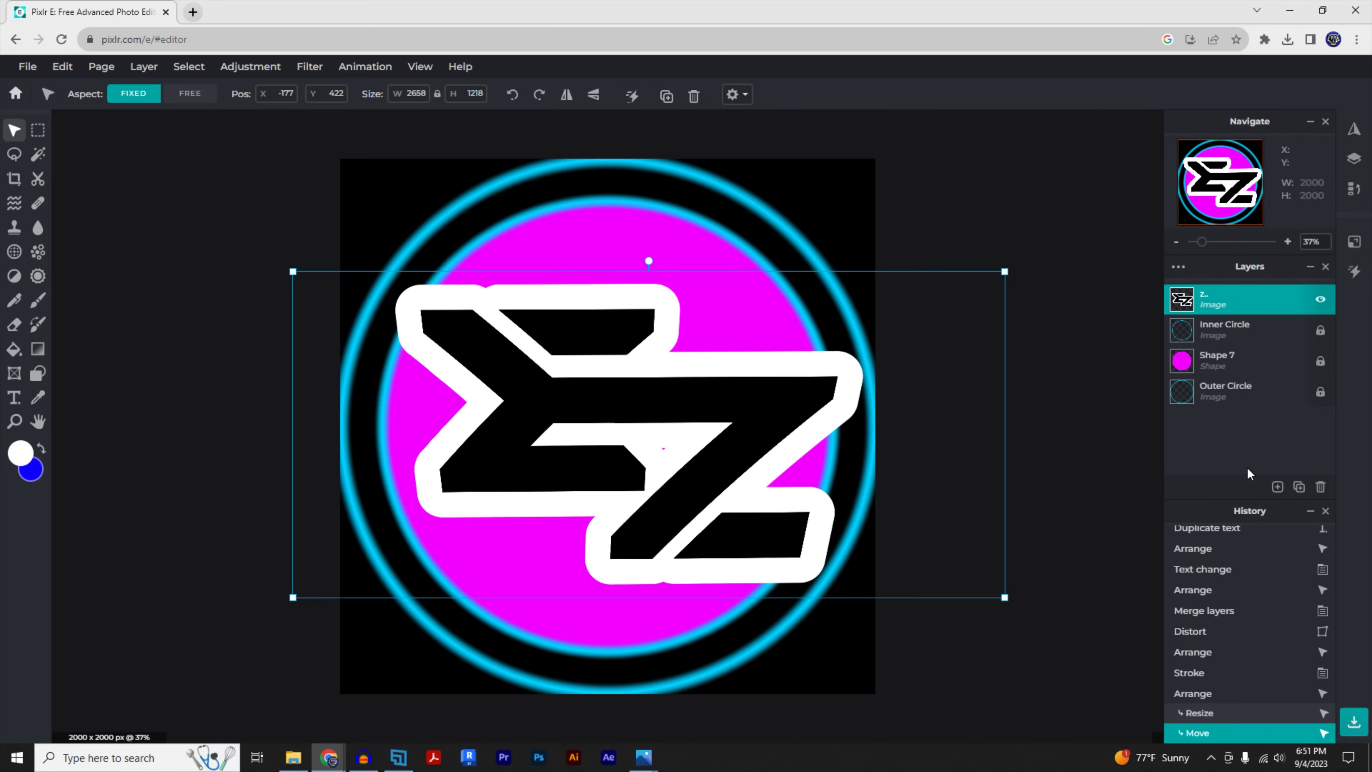
# Step: Add an empty layer and place it directly beneath the EZ lettering layer
pyautogui.click(1276, 488)
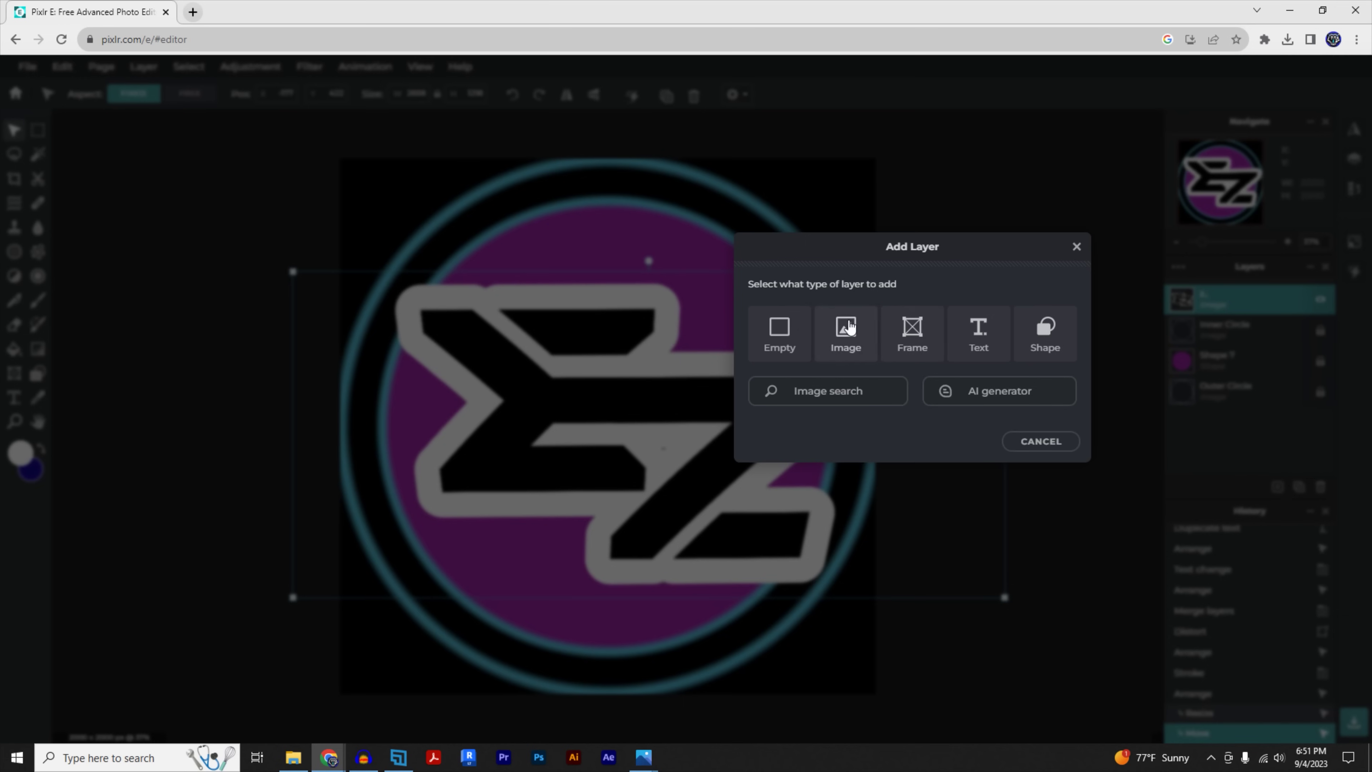
pyautogui.click(780, 332)
pyautogui.moveTo(1214, 301); pyautogui.dragTo(1213, 328)
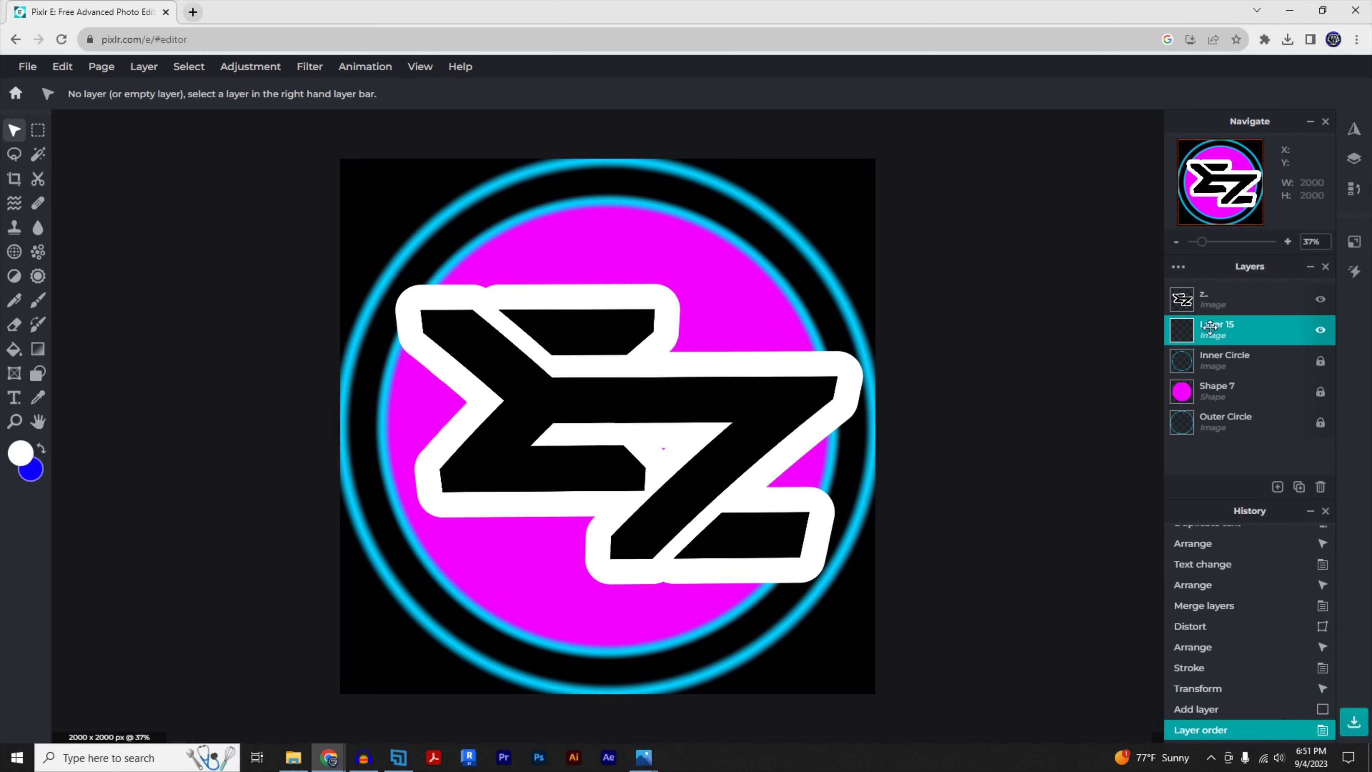
# Step: Trace a closed polygonal lasso selection around the outer edge of the EZ lettering's white outline, squaring off its rounded corners
pyautogui.click(14, 156)
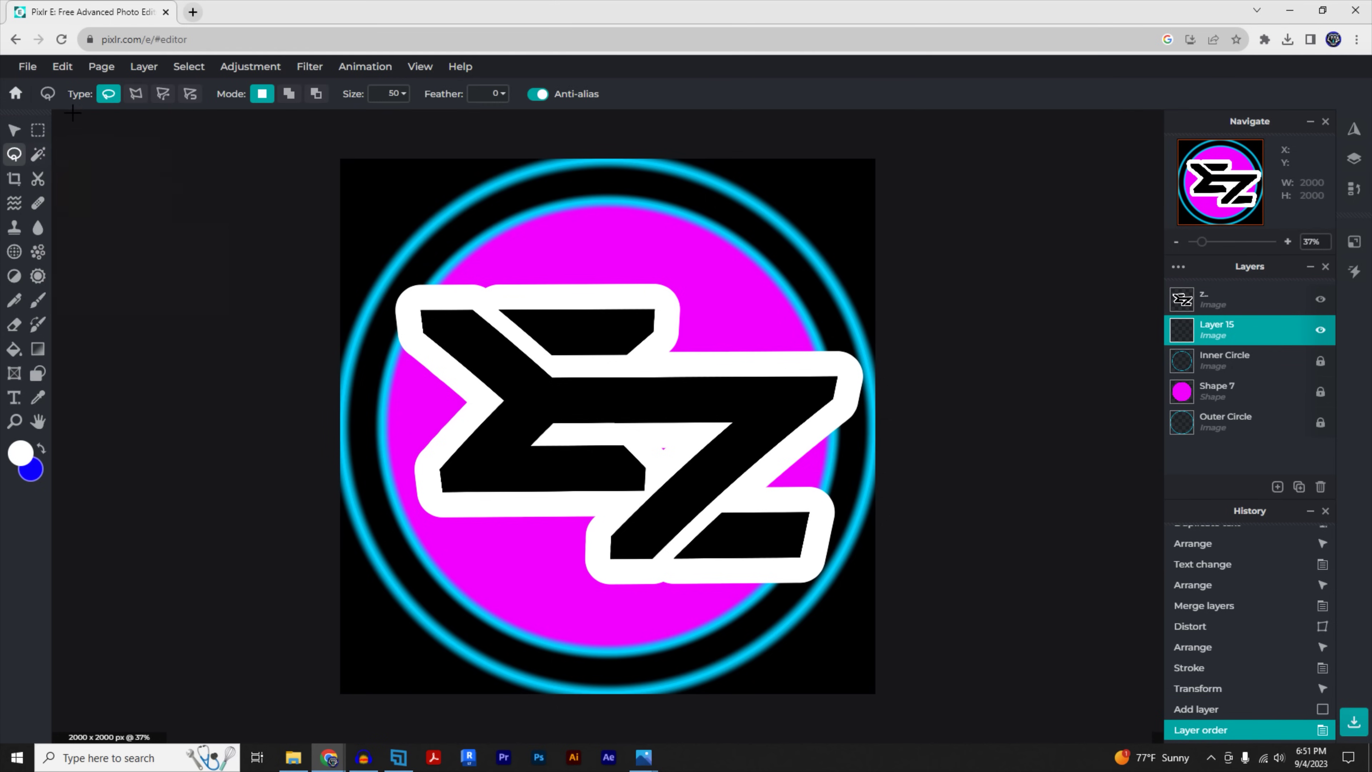
pyautogui.click(137, 96)
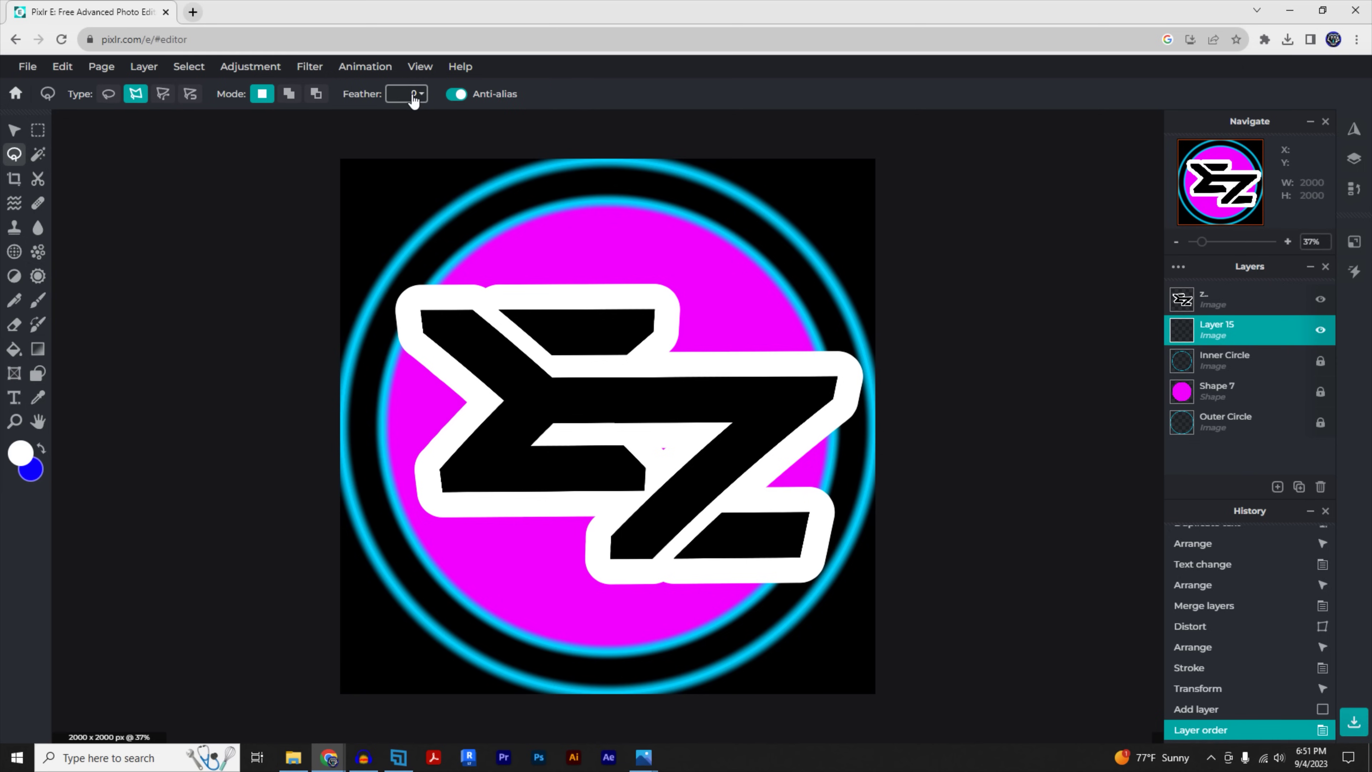
pyautogui.scroll(10, 405, 295)
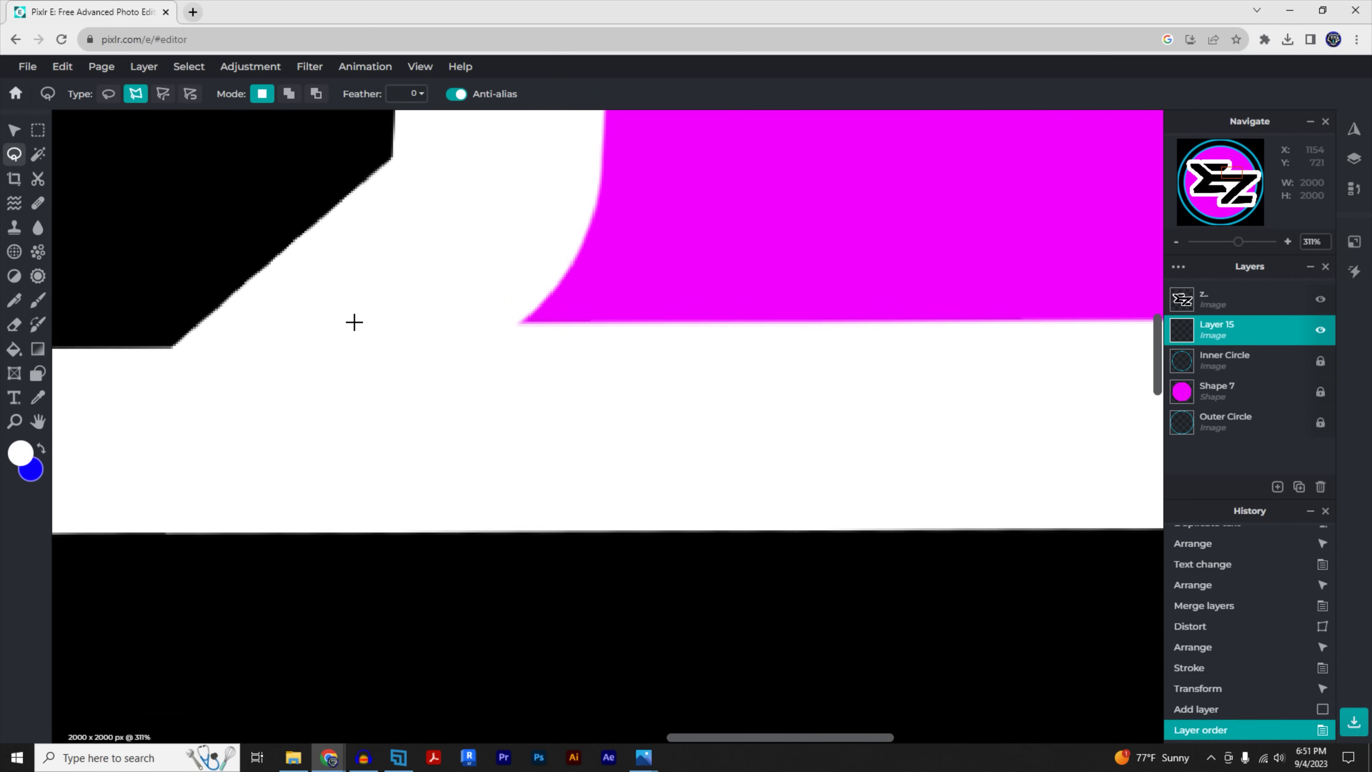
pyautogui.click(492, 327)
pyautogui.scroll(-4, 492, 327)
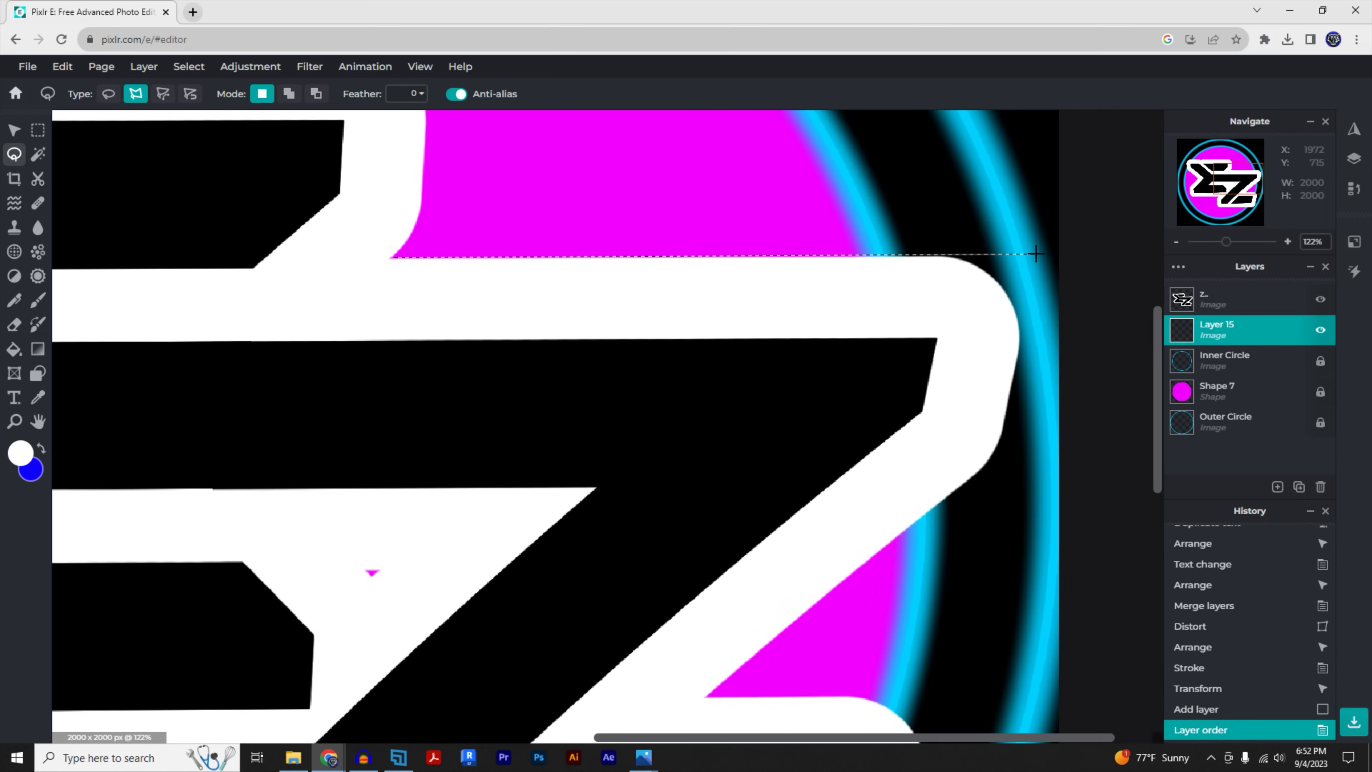
pyautogui.click(1036, 253)
pyautogui.click(998, 470)
pyautogui.press('BackSpace')
pyautogui.click(1001, 458)
pyautogui.scroll(-3, 839, 573)
pyautogui.click(708, 699)
pyautogui.scroll(3, 1050, 703)
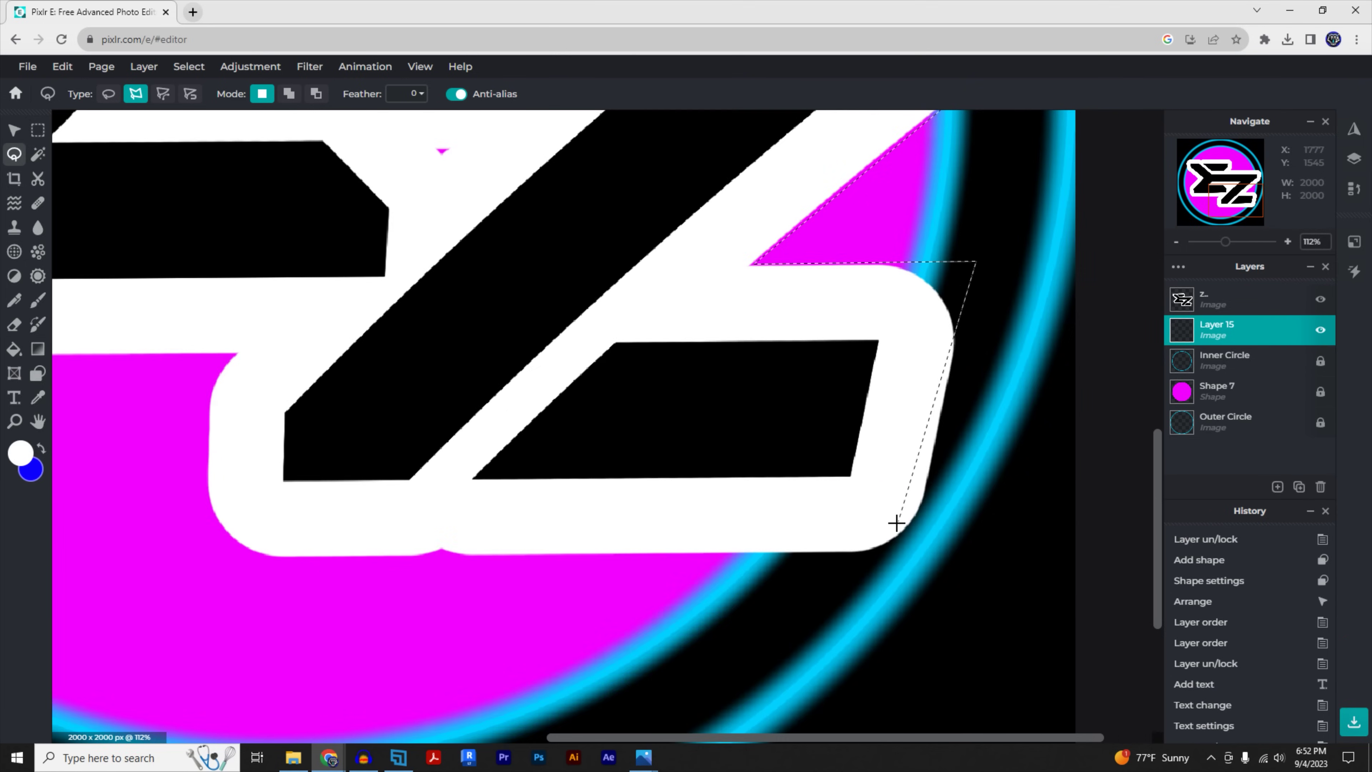
pyautogui.click(204, 561)
pyautogui.scroll(4, 207, 355)
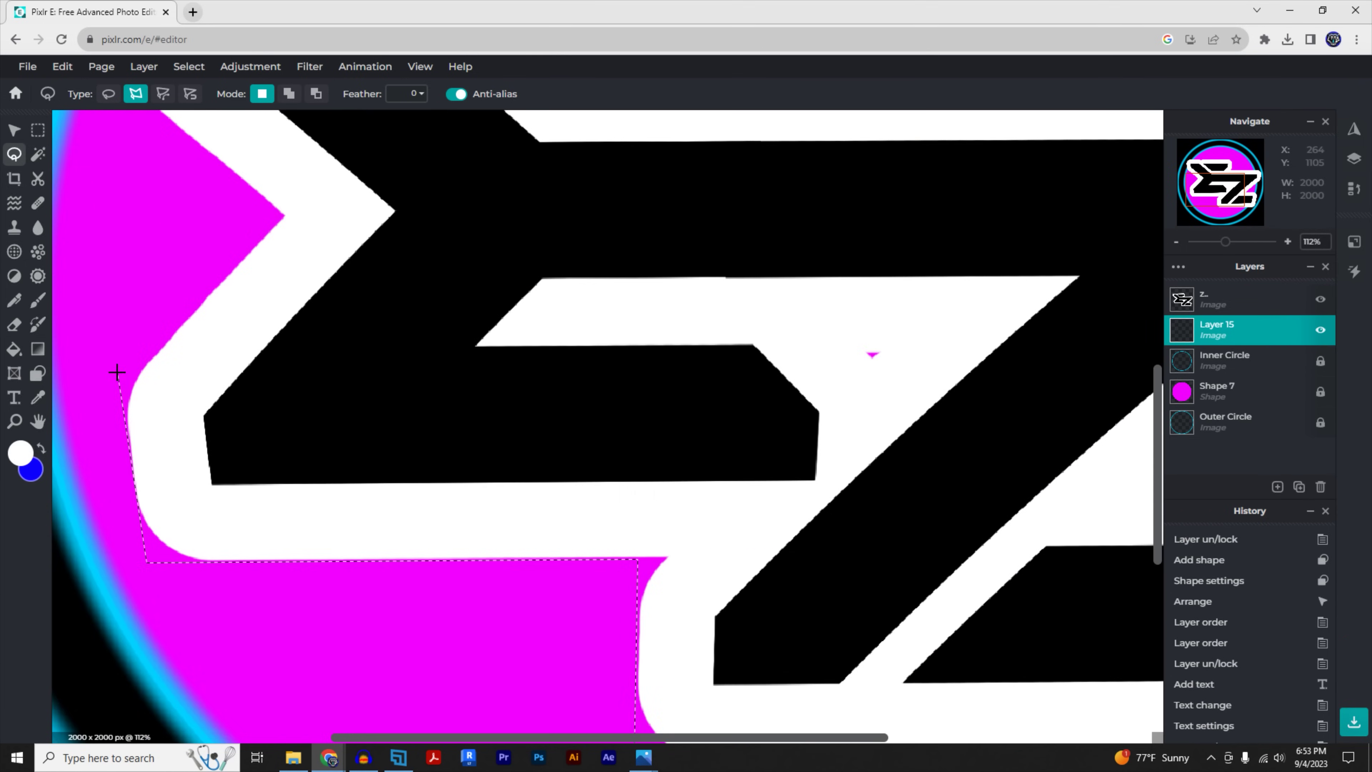
pyautogui.scroll(-4, 304, 385)
pyautogui.scroll(2, 800, 369)
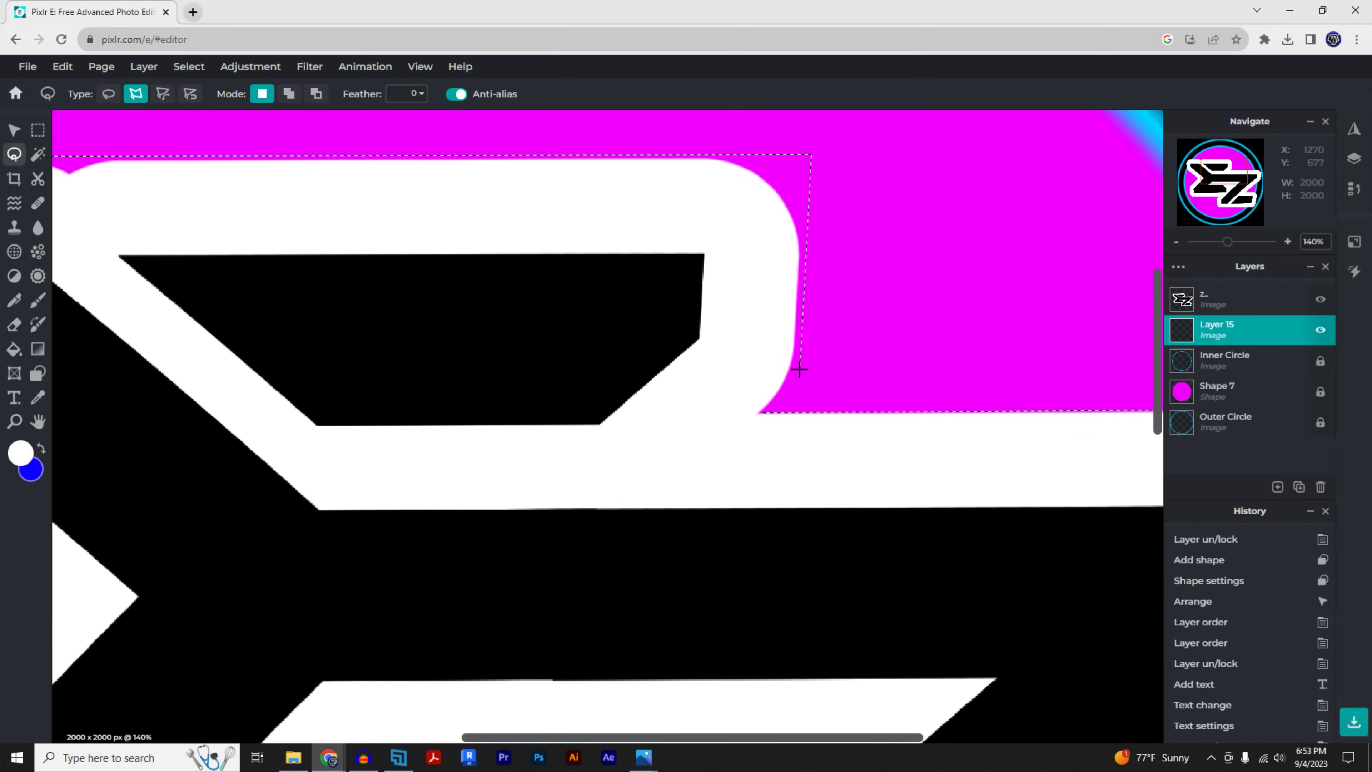
pyautogui.click(761, 412)
pyautogui.scroll(-6, 787, 307)
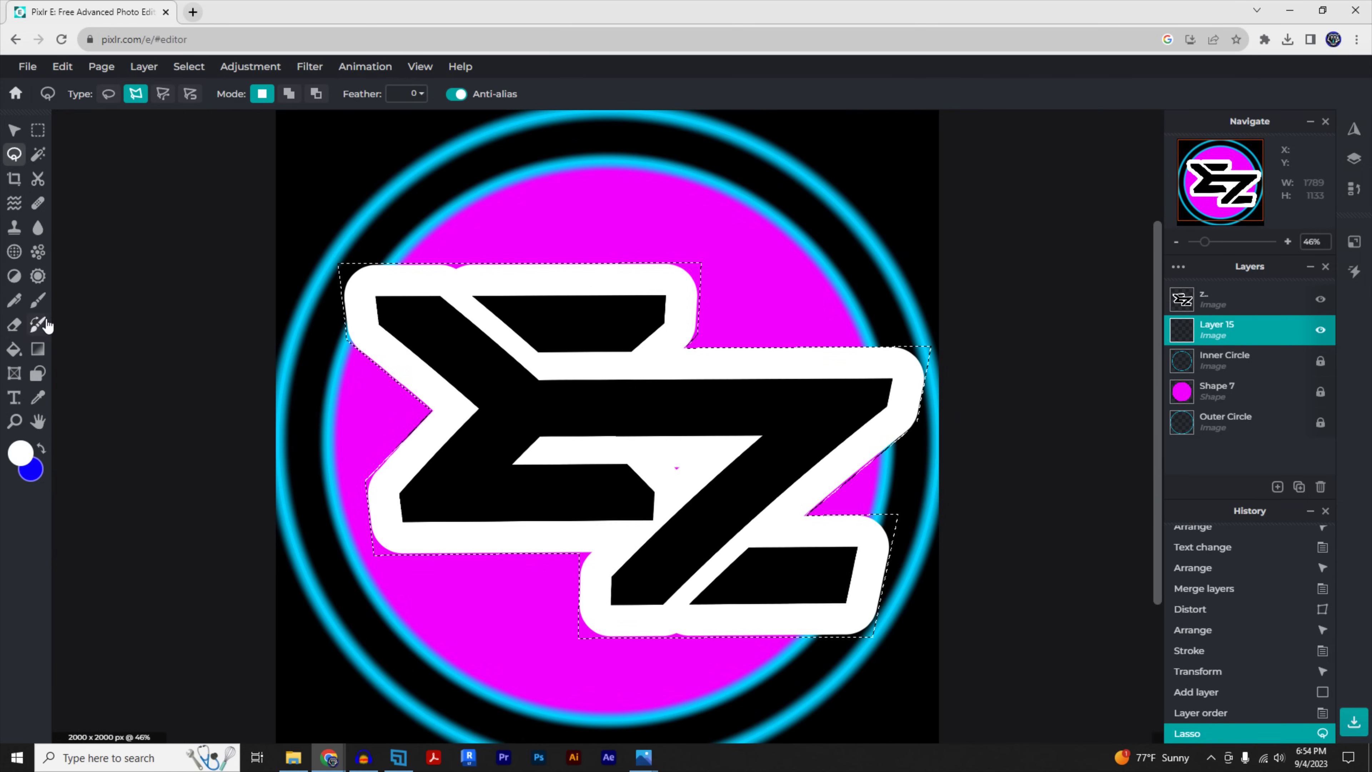
# Step: Paint the selected area white on Layer 15 with a 1000 px brush, and clear the selection
pyautogui.click(37, 300)
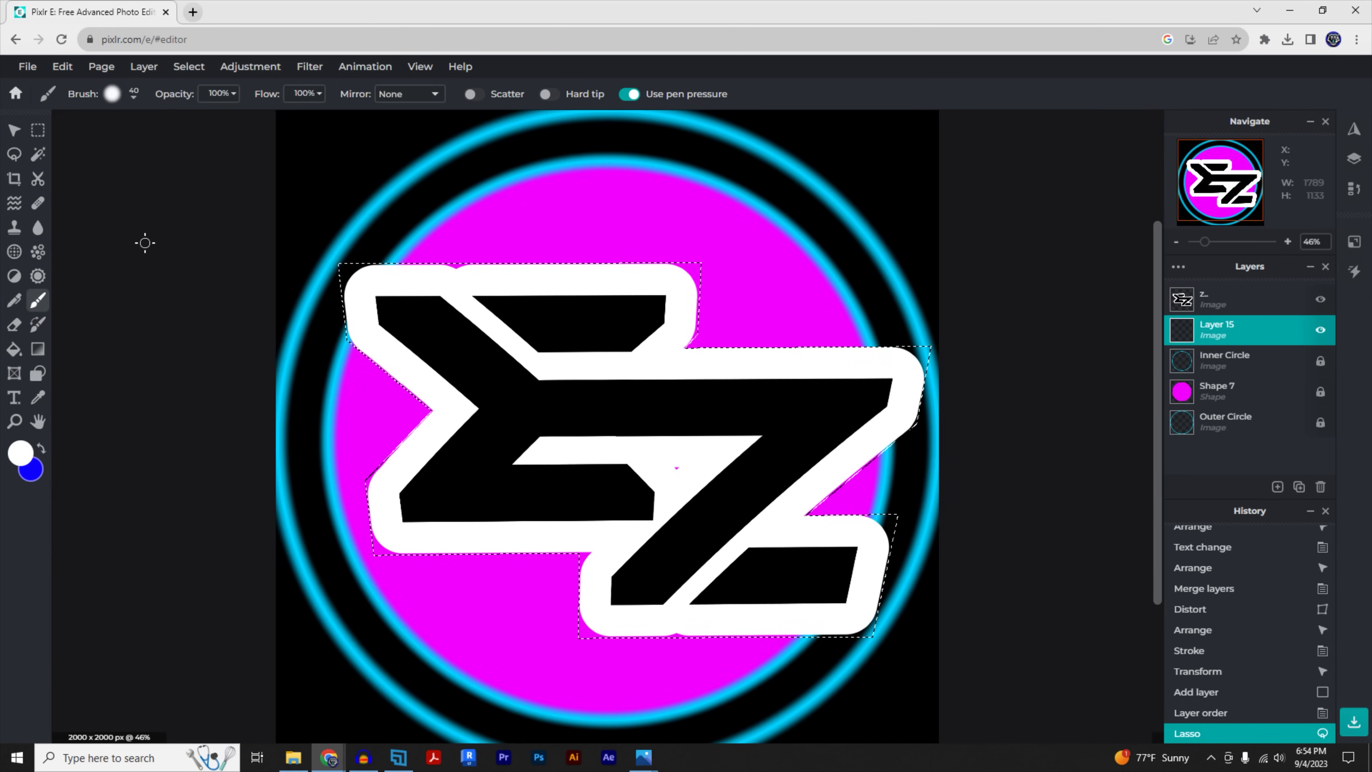
pyautogui.click(132, 102)
pyautogui.moveTo(136, 146); pyautogui.dragTo(246, 145)
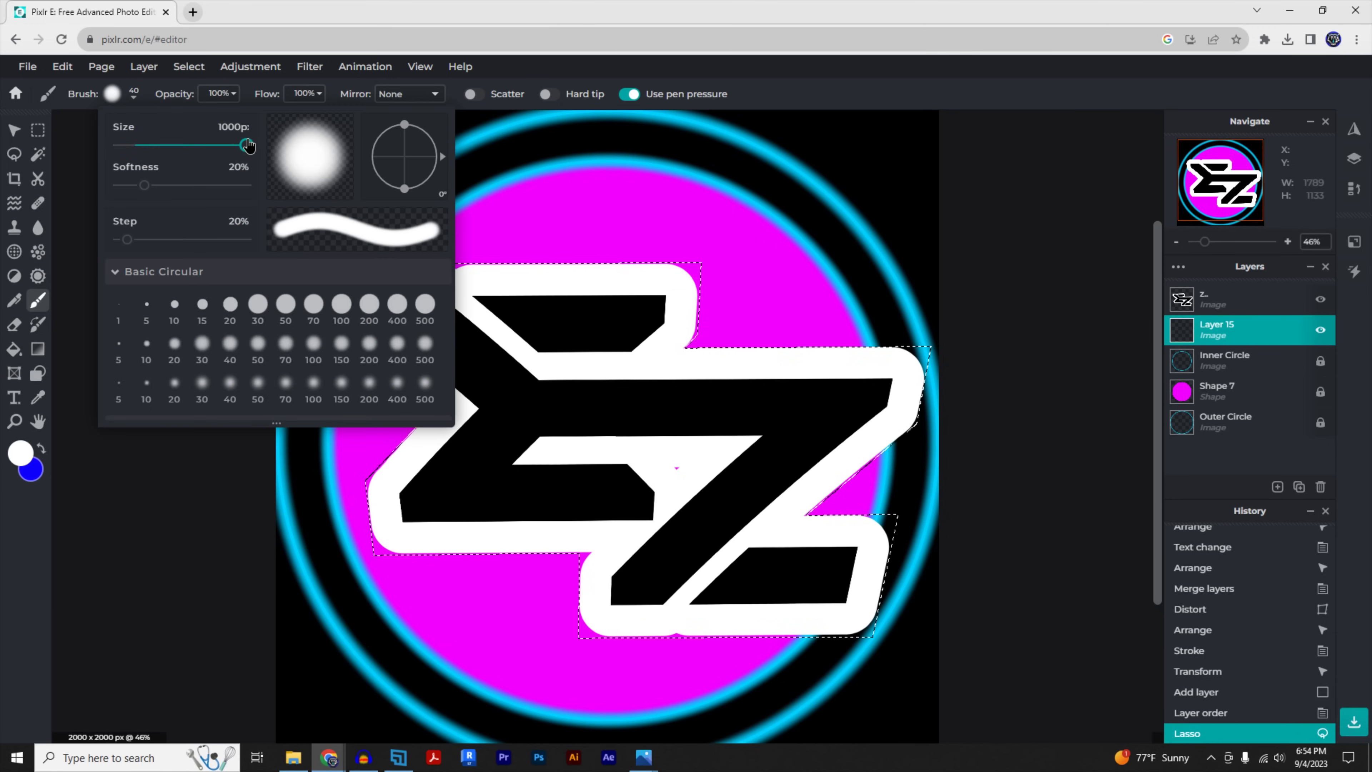
pyautogui.click(134, 102)
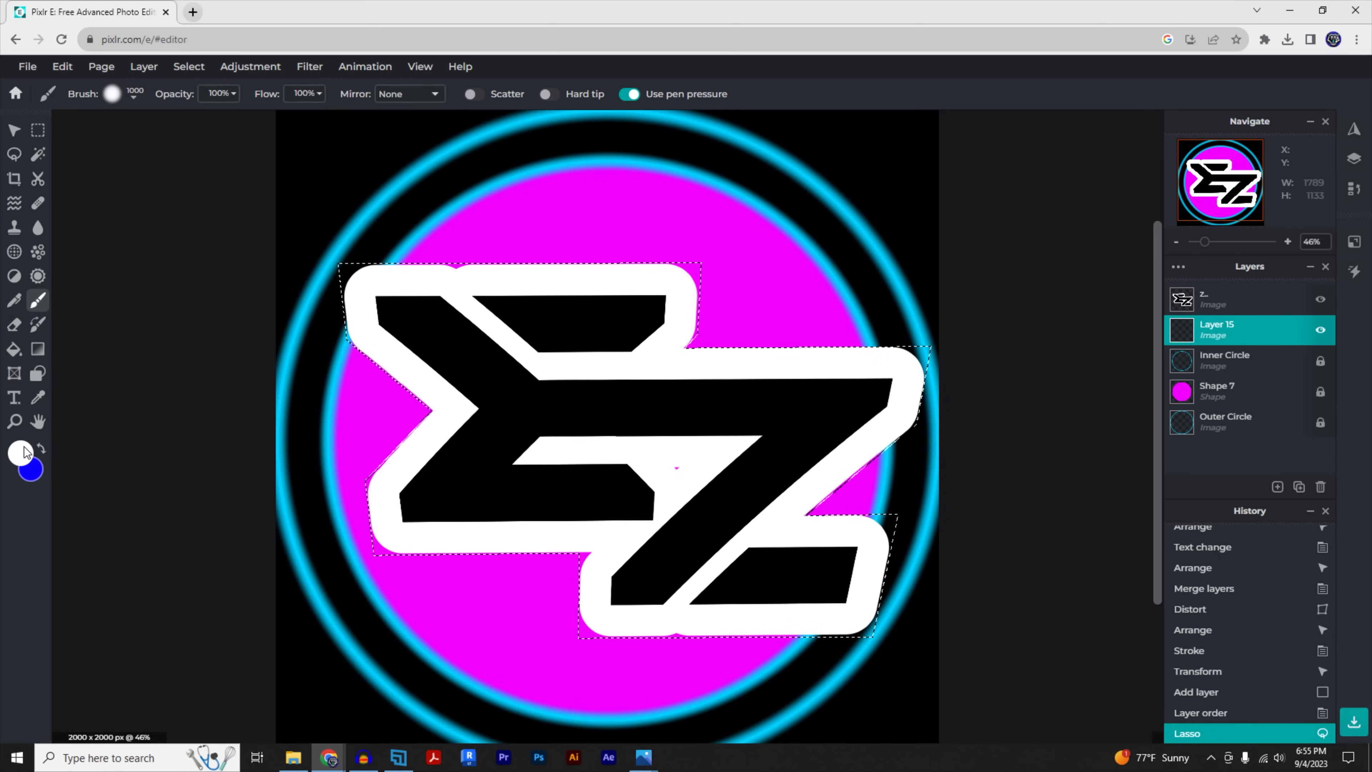
pyautogui.moveTo(497, 298)
pyautogui.mouseDown()
pyautogui.moveTo(466, 230)
pyautogui.moveTo(414, 275)
pyautogui.moveTo(337, 285)
pyautogui.moveTo(642, 287)
pyautogui.moveTo(634, 389)
pyautogui.moveTo(925, 374)
pyautogui.moveTo(864, 552)
pyautogui.moveTo(628, 575)
pyautogui.moveTo(680, 408)
pyautogui.moveTo(331, 500)
pyautogui.moveTo(444, 230)
pyautogui.moveTo(903, 538)
pyautogui.moveTo(766, 338)
pyautogui.moveTo(757, 357)
pyautogui.mouseUp()
pyautogui.press('l')
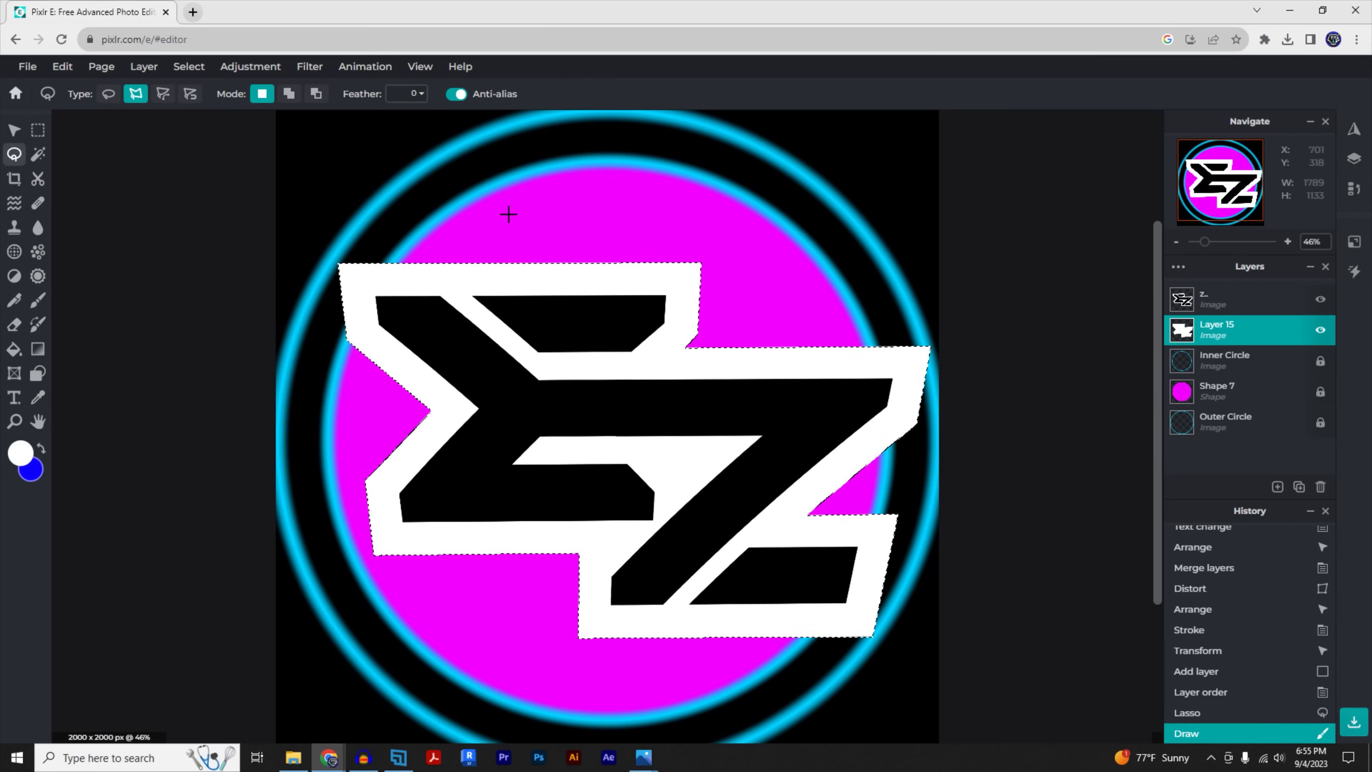
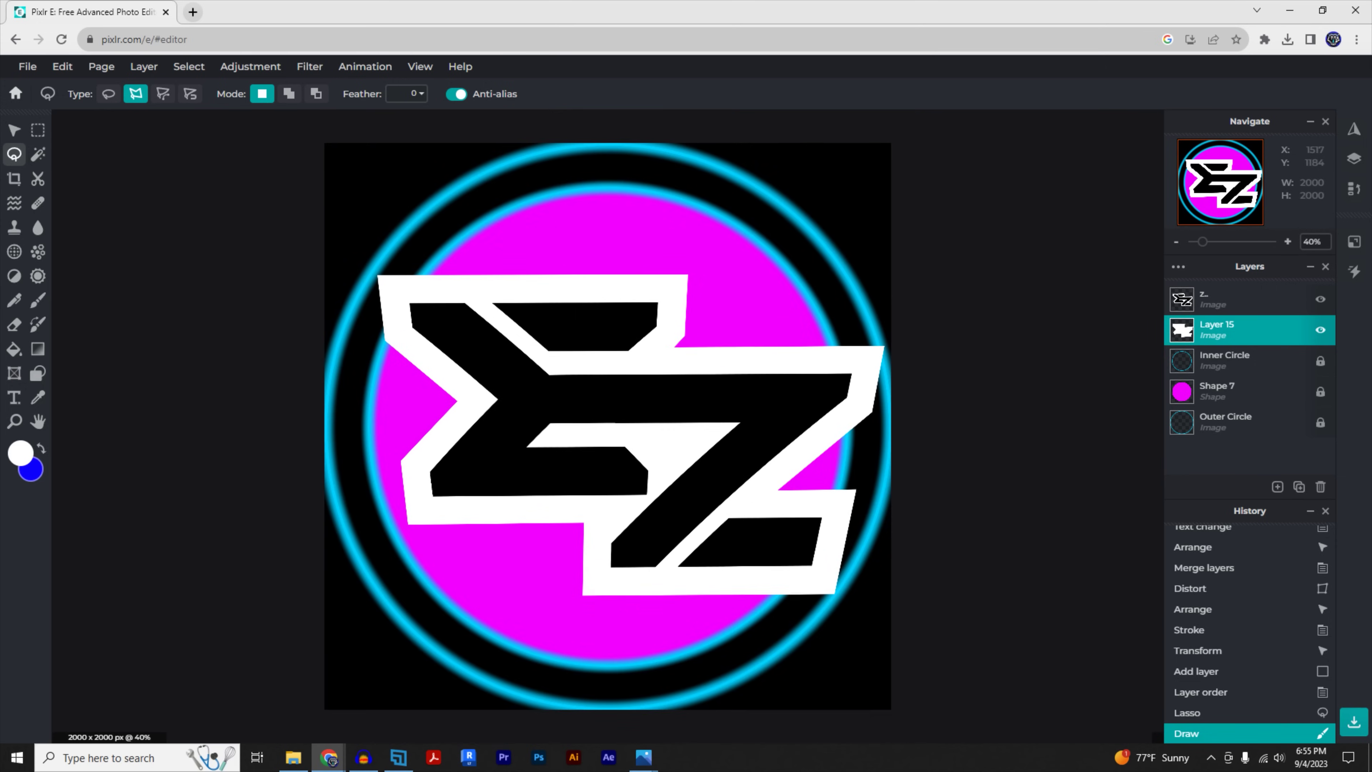
# Step: Merge the EZ lettering layer down into the white Layer 15 beneath it
pyautogui.click(17, 131)
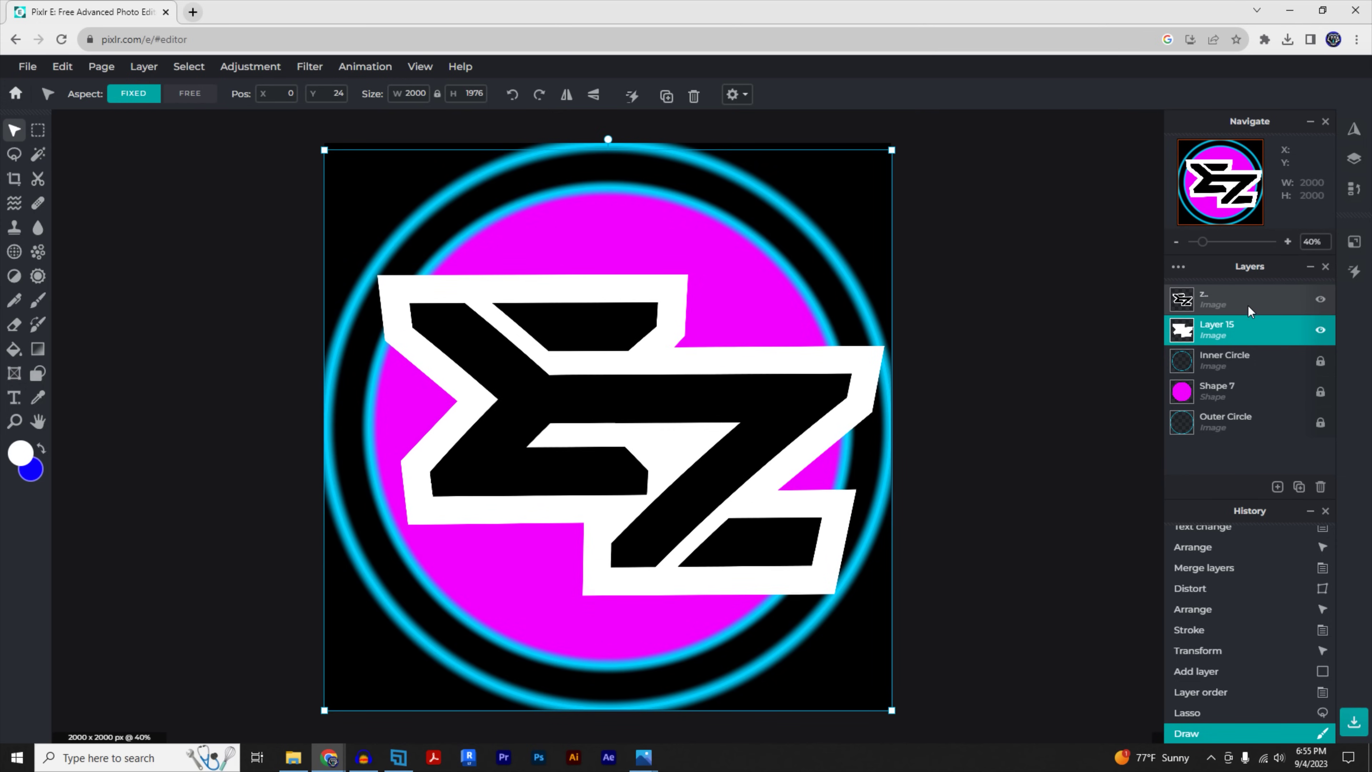
pyautogui.click(1210, 300)
pyautogui.click(1210, 296)
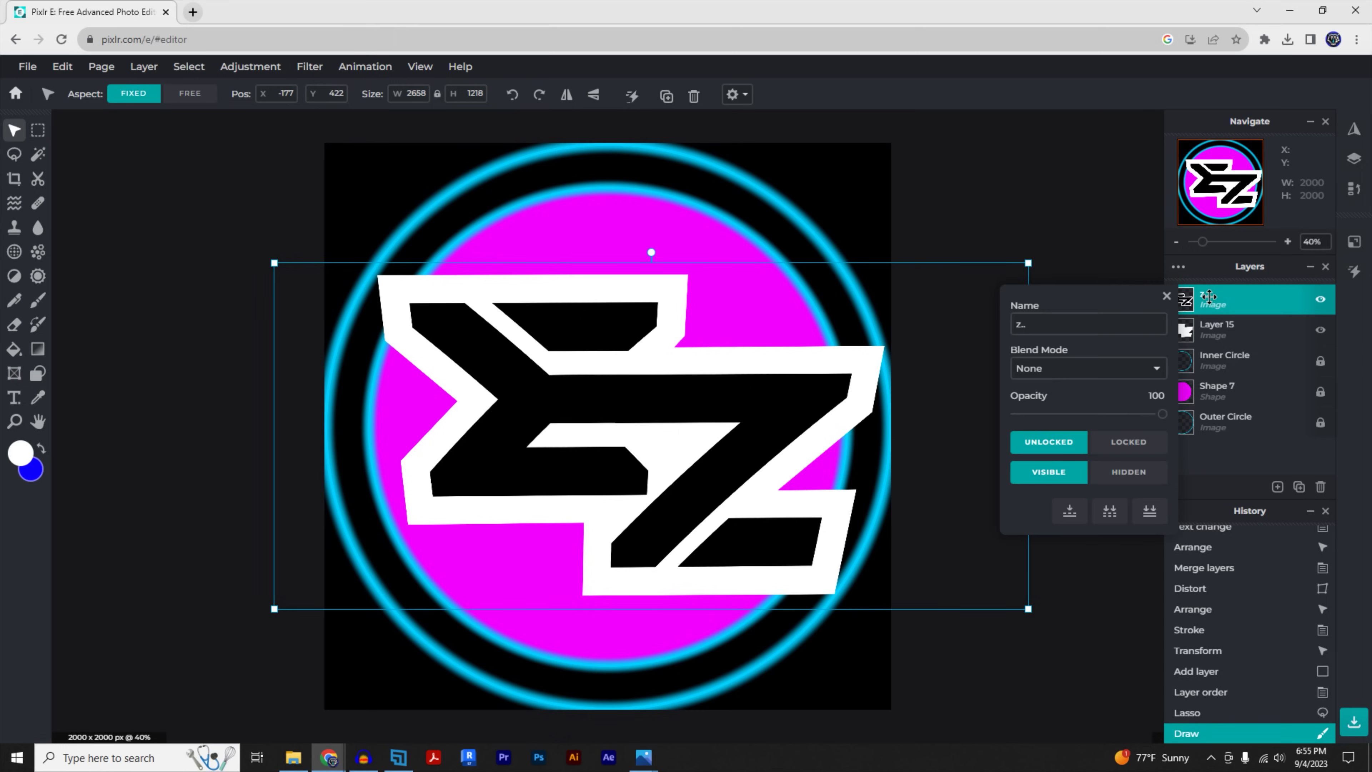
pyautogui.click(1071, 511)
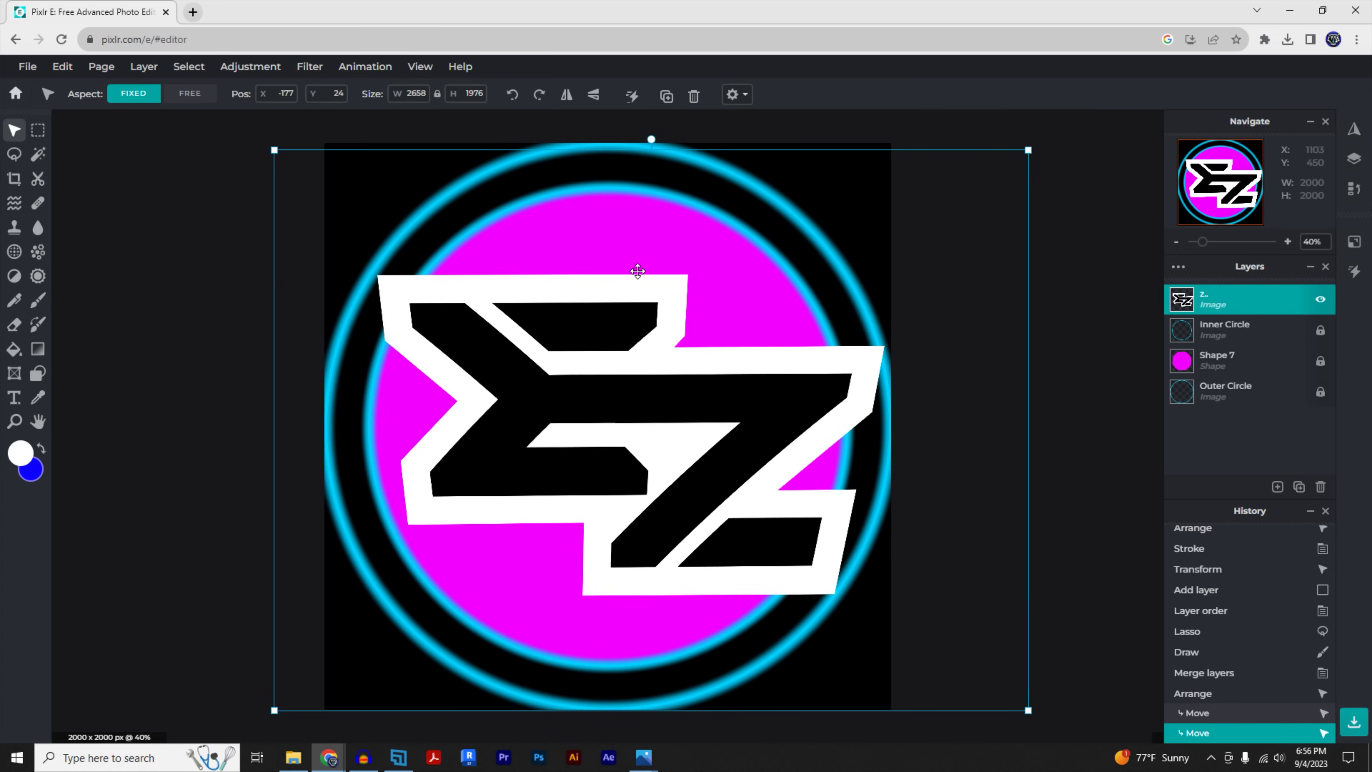
# Step: Select the white border around the EZ lettering with the Wand at tolerance 32
pyautogui.click(37, 157)
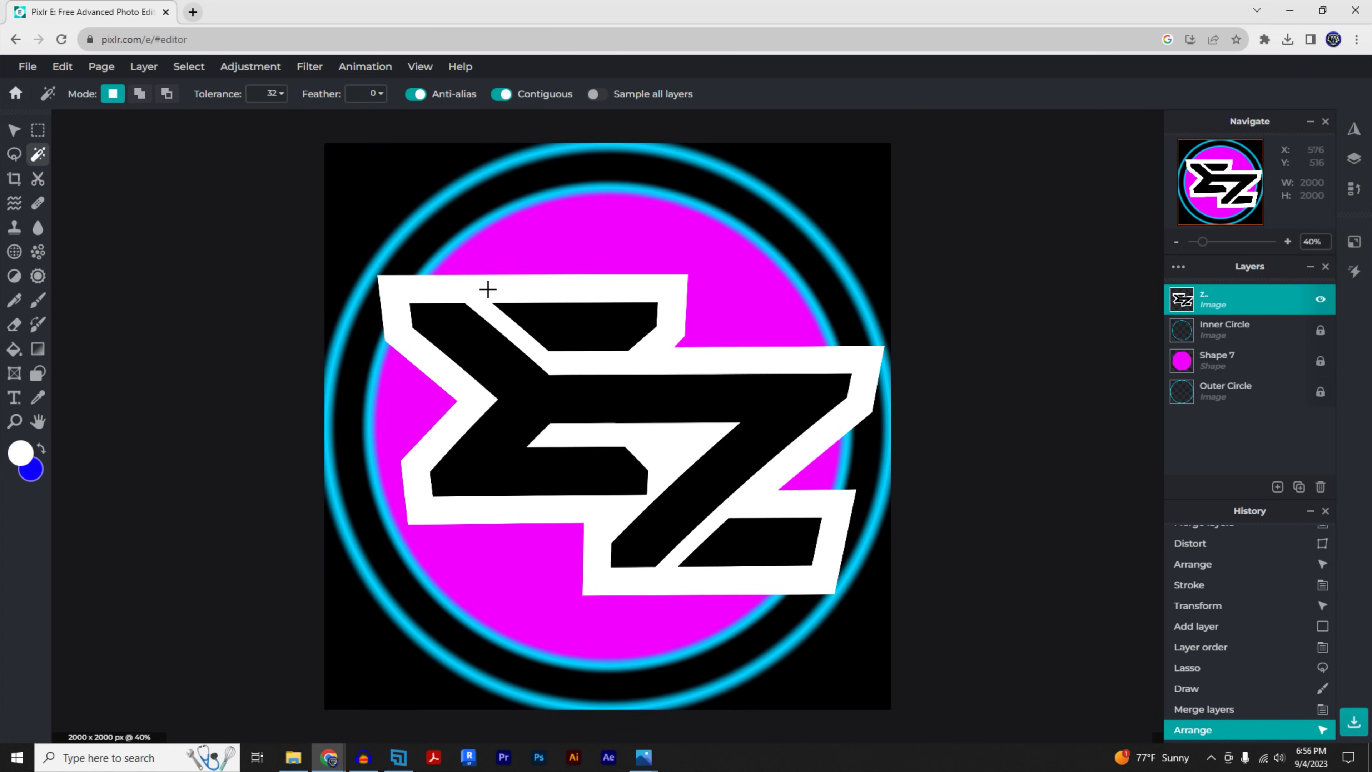
pyautogui.click(546, 289)
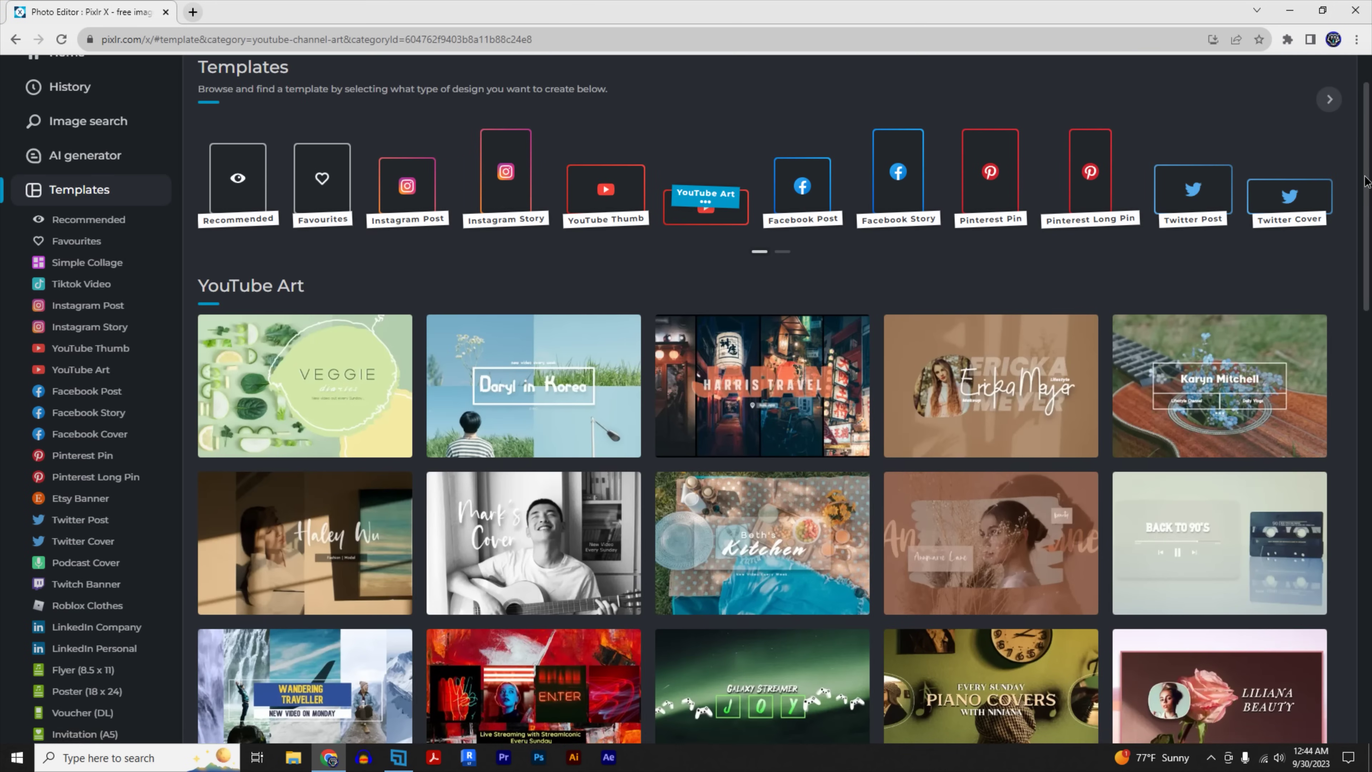
# Step: Switch to Pixlr X, browse the YouTube Art templates and open the Sport template for editing
pyautogui.moveTo(1367, 175); pyautogui.dragTo(1367, 422)
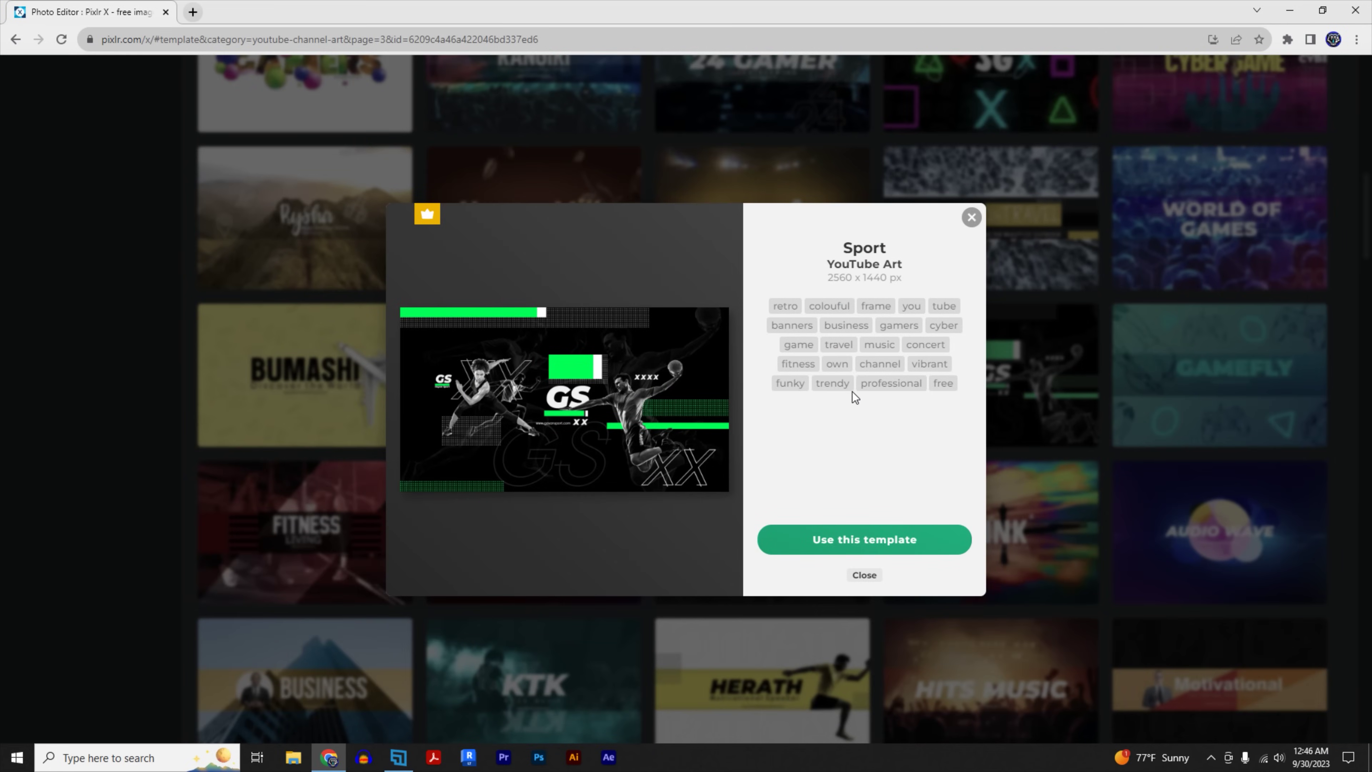
pyautogui.click(844, 540)
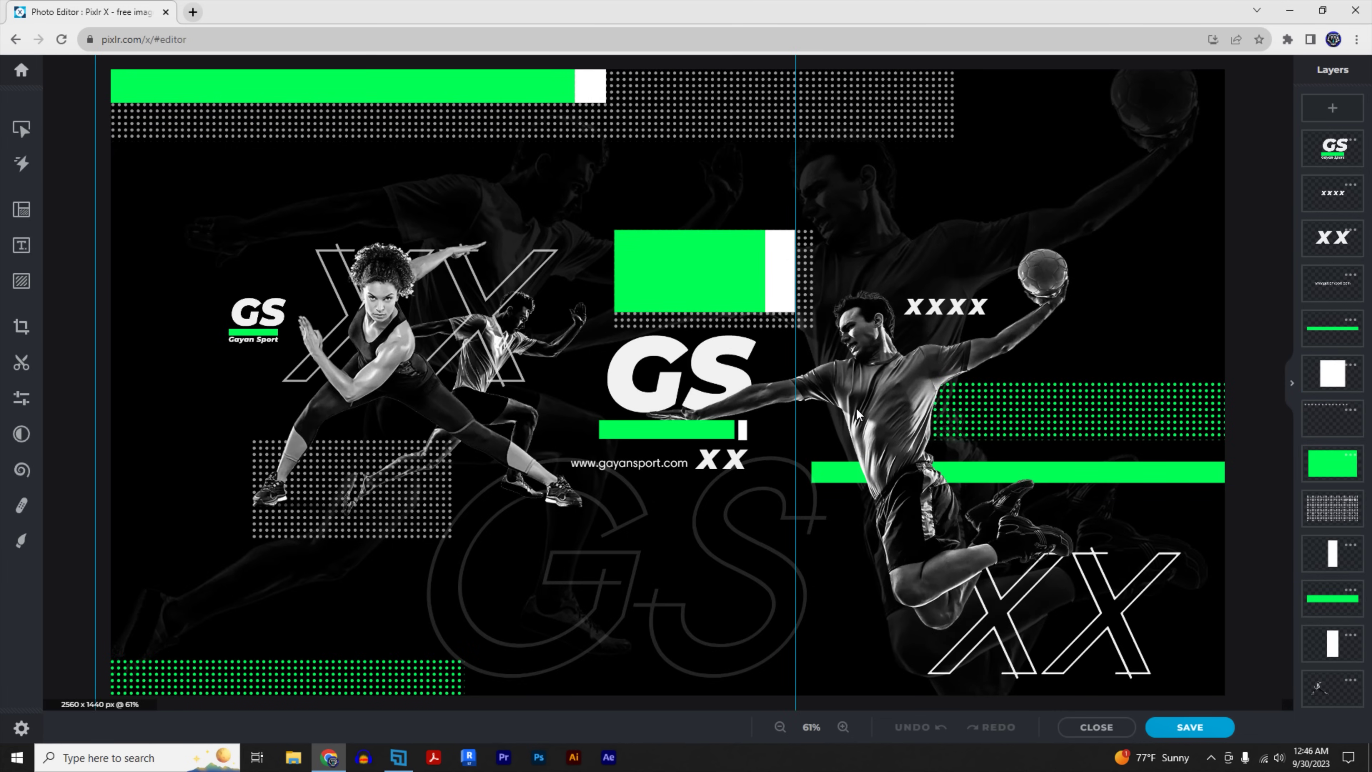
pyautogui.click(656, 373)
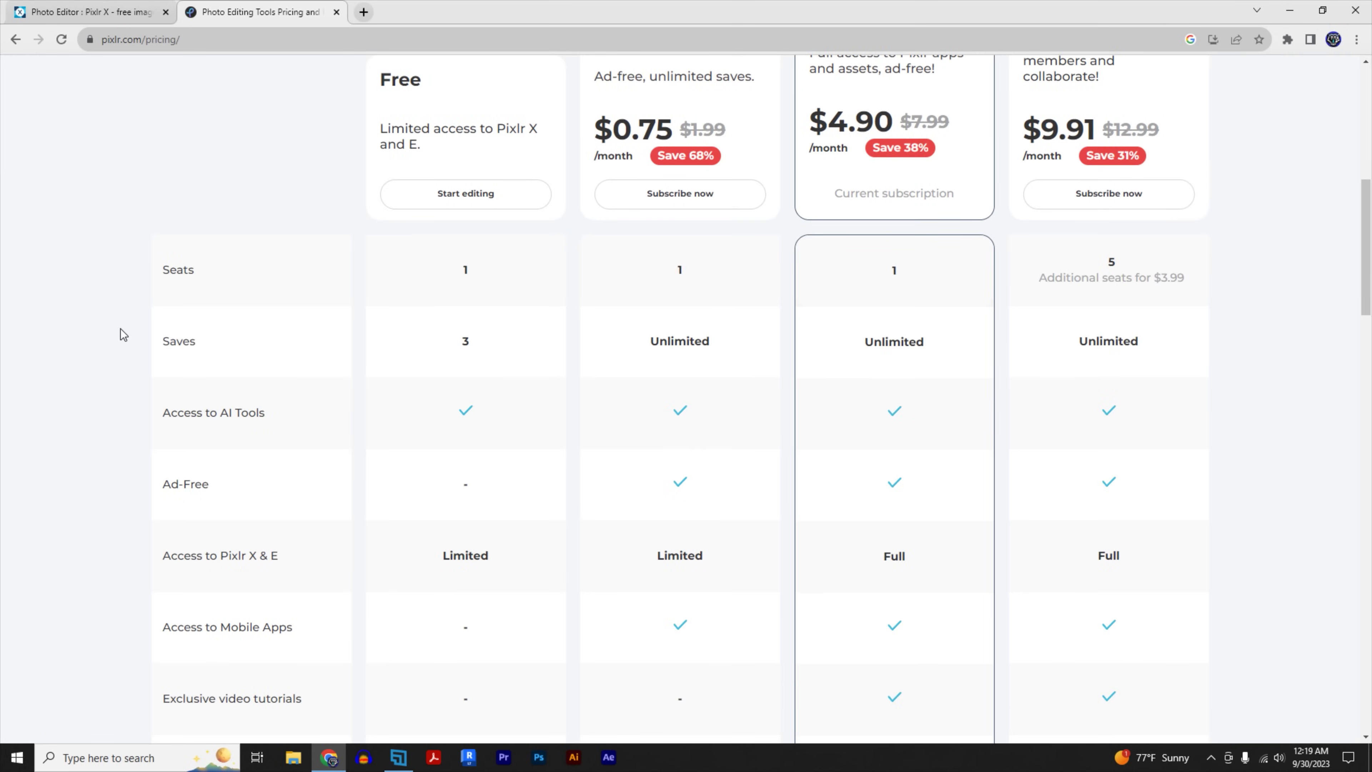
# Step: Compare the features of the Free, Plus, Premium and Team plans on the Pixlr pricing page
pyautogui.scroll(-3, 123, 333)
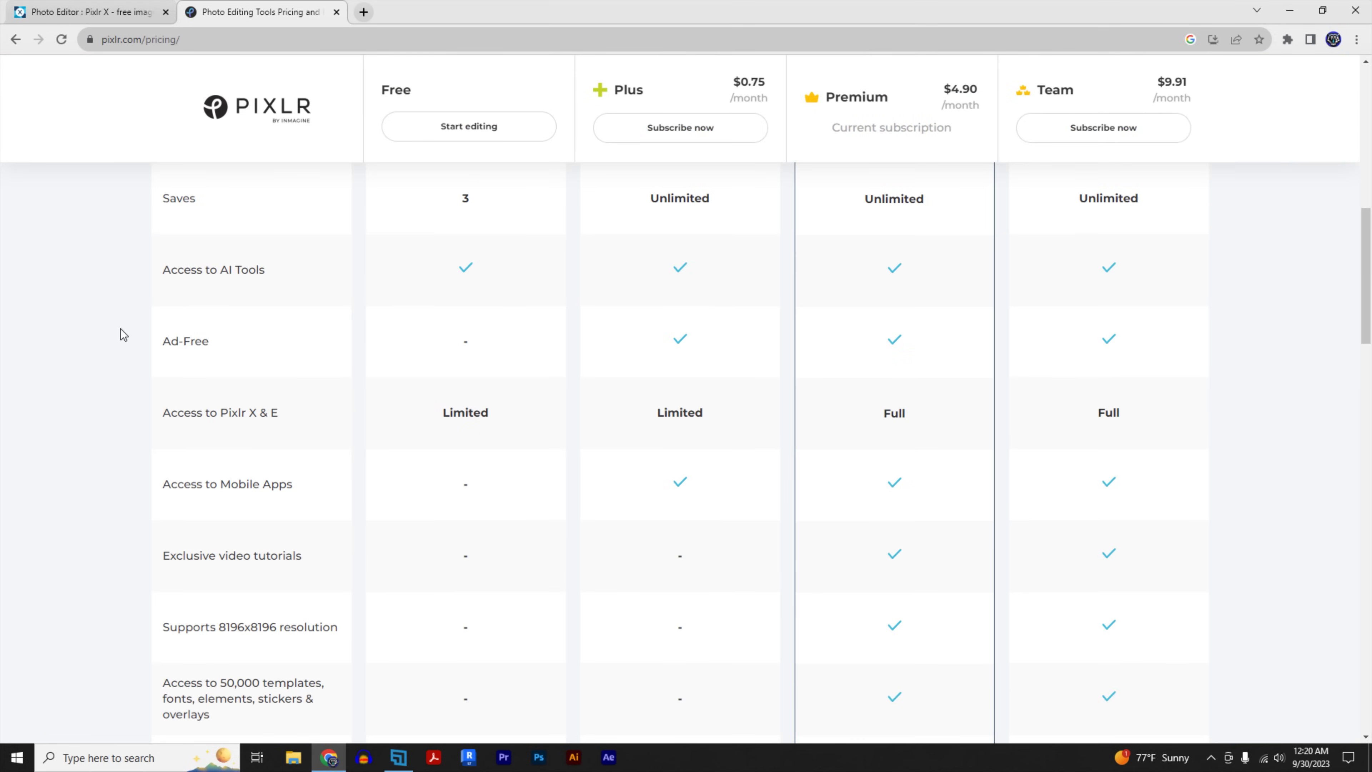
pyautogui.scroll(-1, 120, 333)
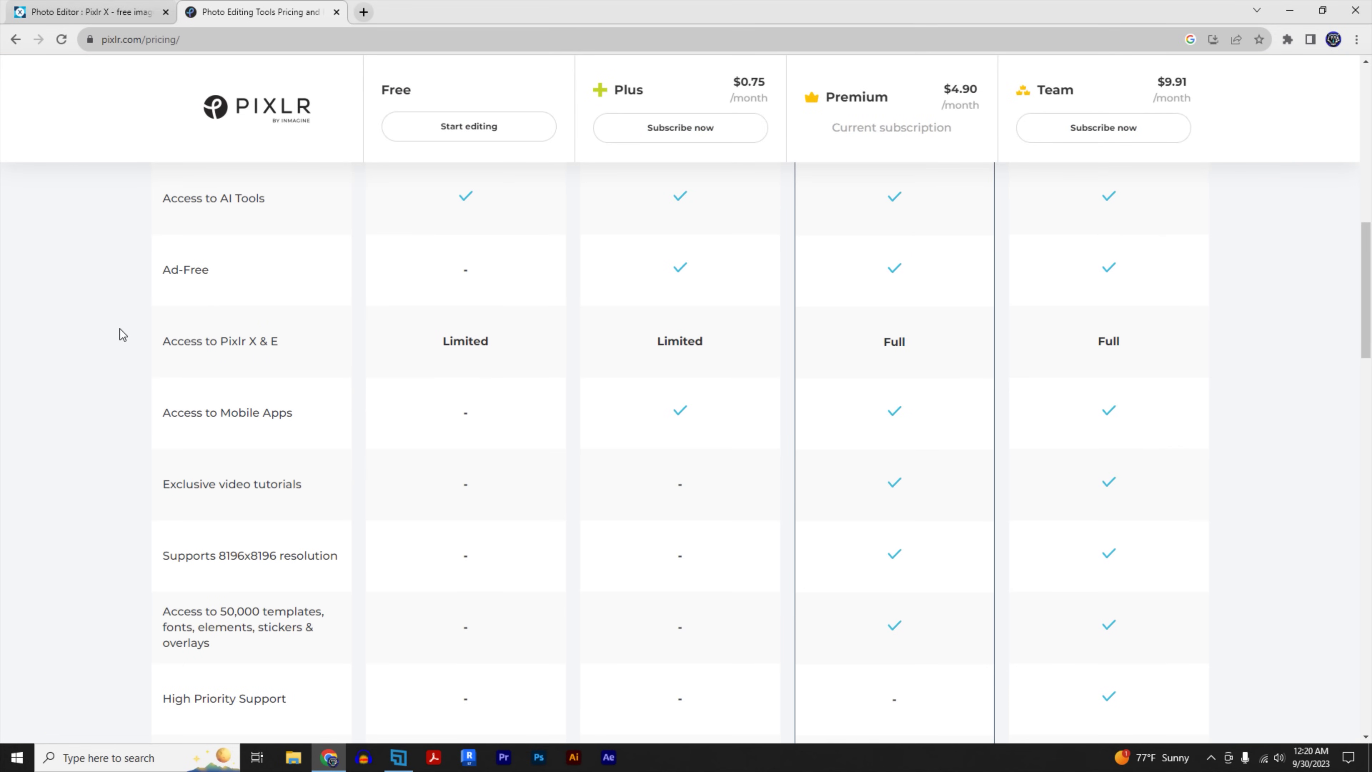
pyautogui.scroll(-1, 120, 332)
pyautogui.scroll(-1, 123, 334)
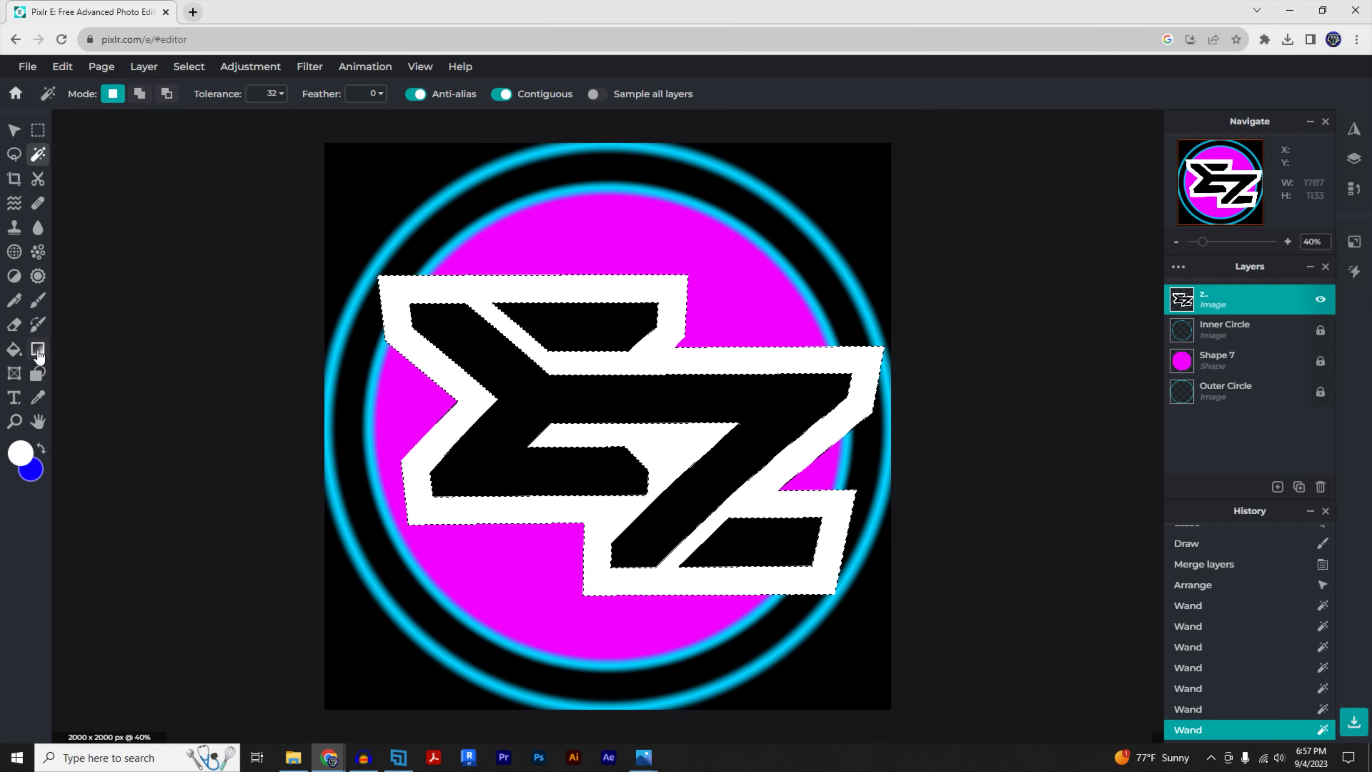
# Step: Switch back to Pixlr E and set the linear gradient's start colour to light cyan
pyautogui.click(38, 352)
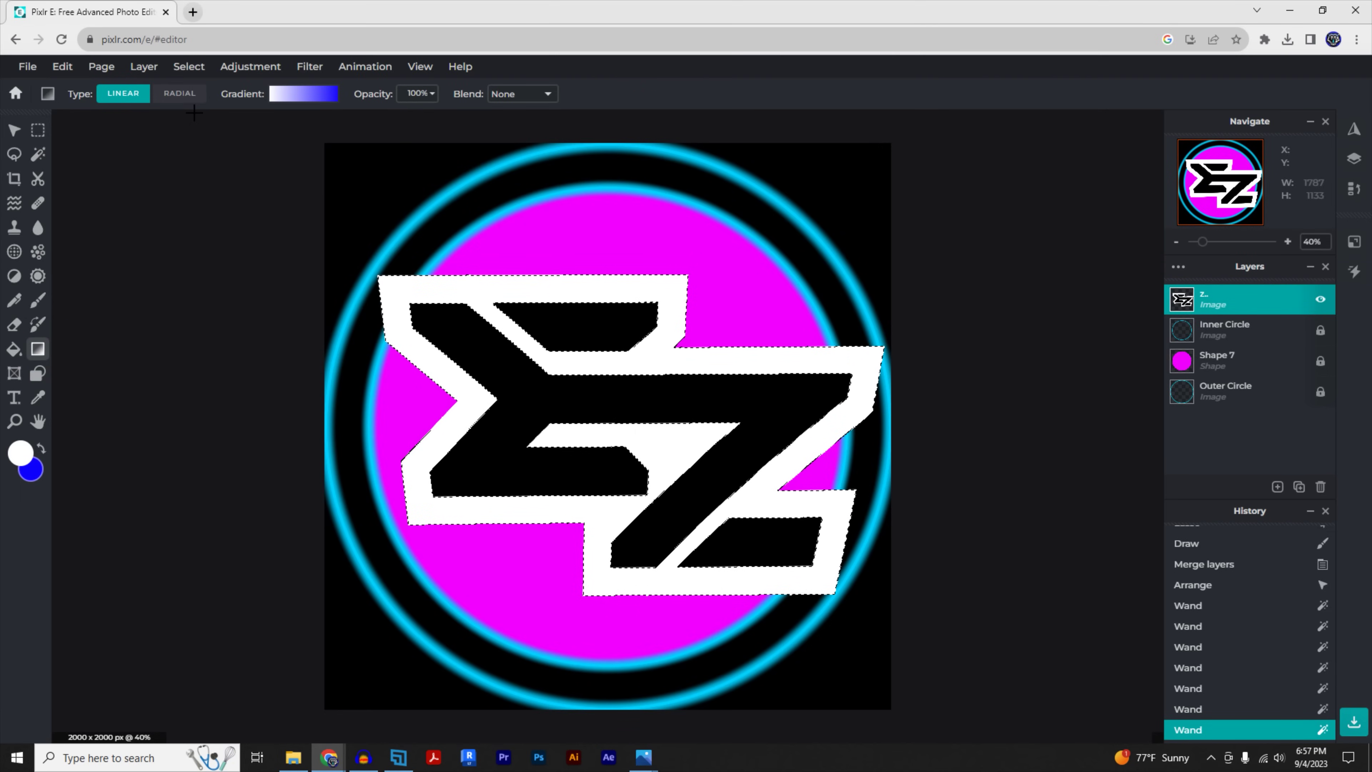
pyautogui.click(295, 95)
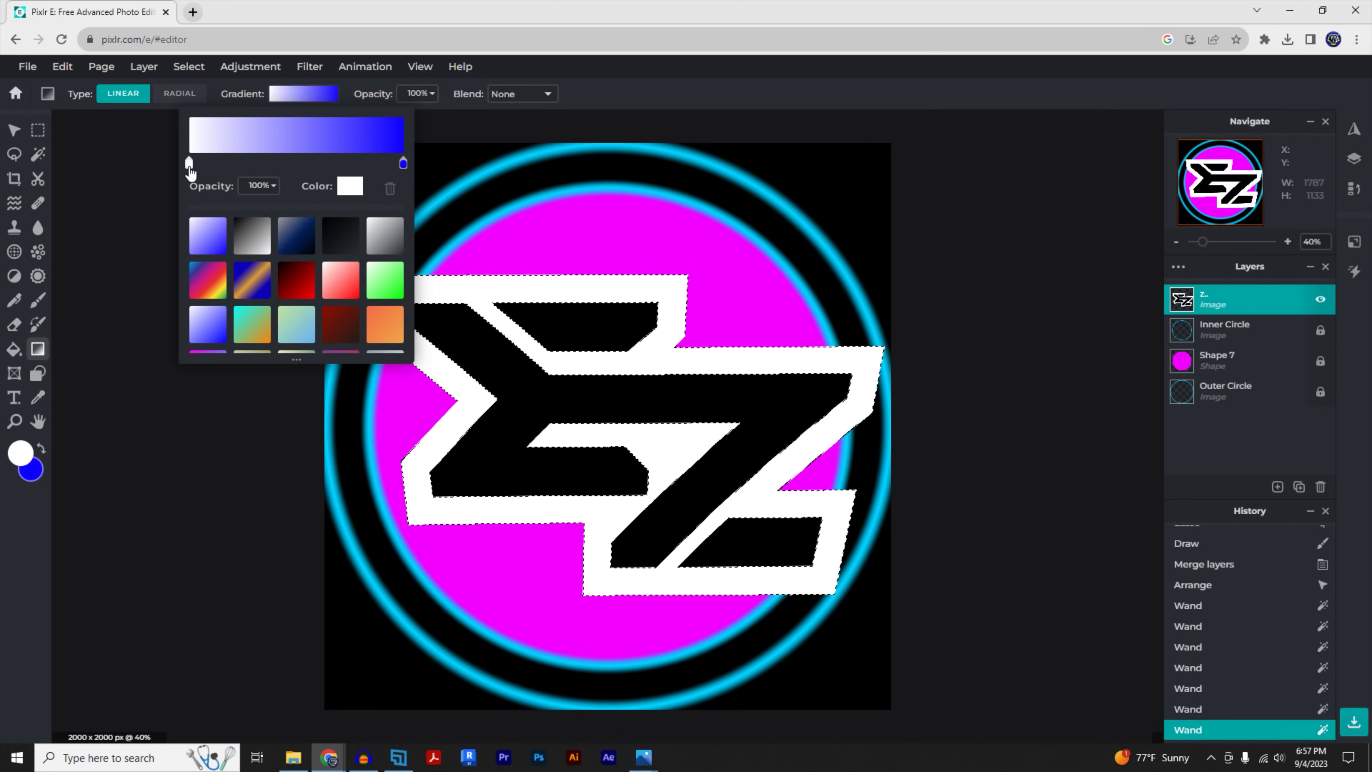
pyautogui.click(351, 186)
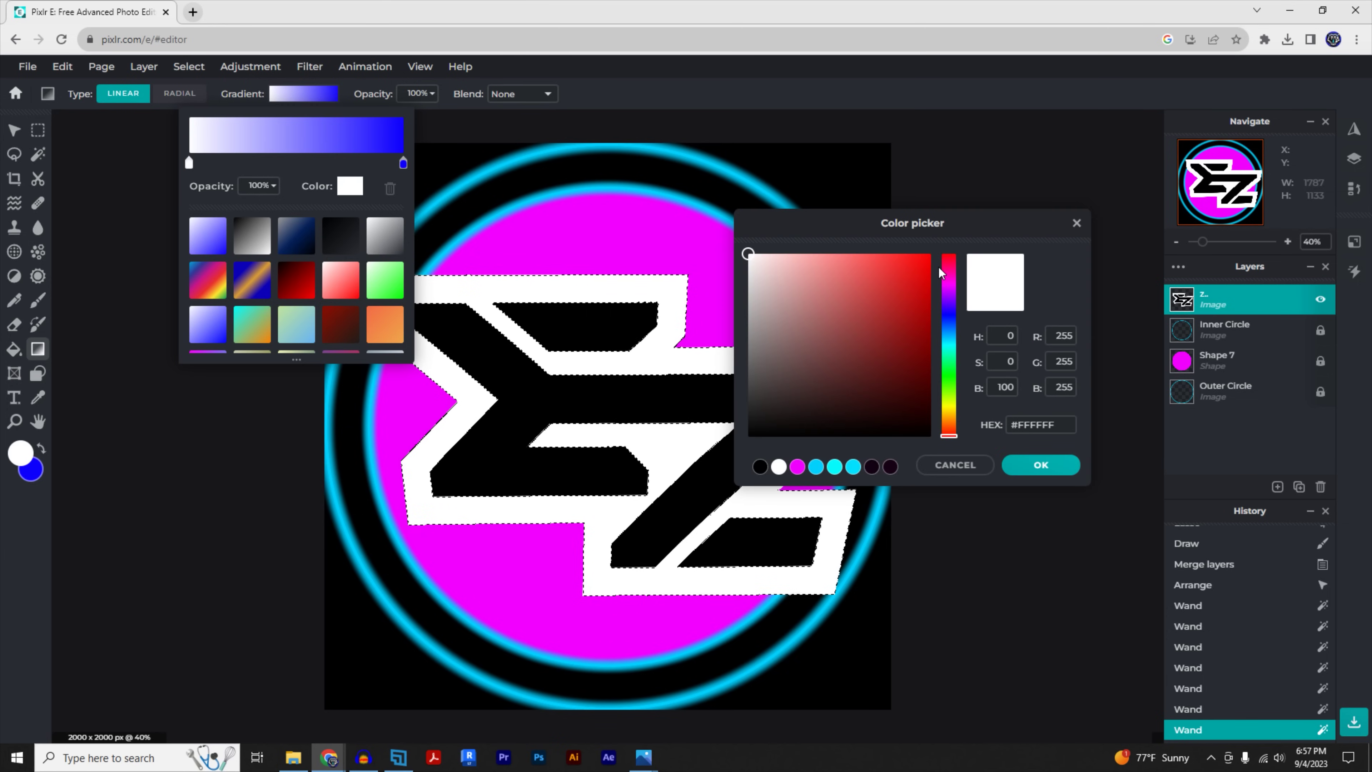
pyautogui.click(949, 344)
pyautogui.moveTo(953, 351); pyautogui.dragTo(954, 353)
pyautogui.moveTo(928, 256); pyautogui.dragTo(859, 254)
pyautogui.click(1046, 464)
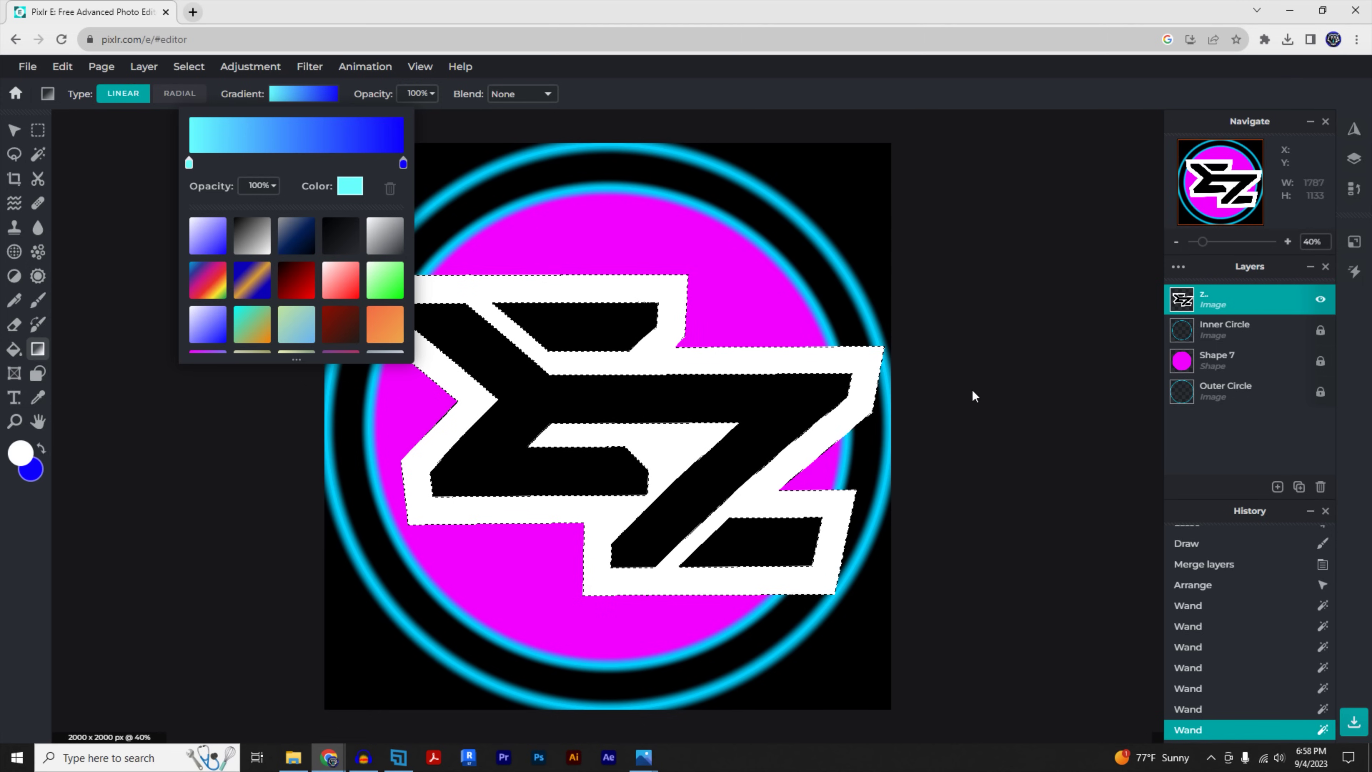
# Step: Set the linear gradient's end colour to blue #0066FF
pyautogui.click(403, 164)
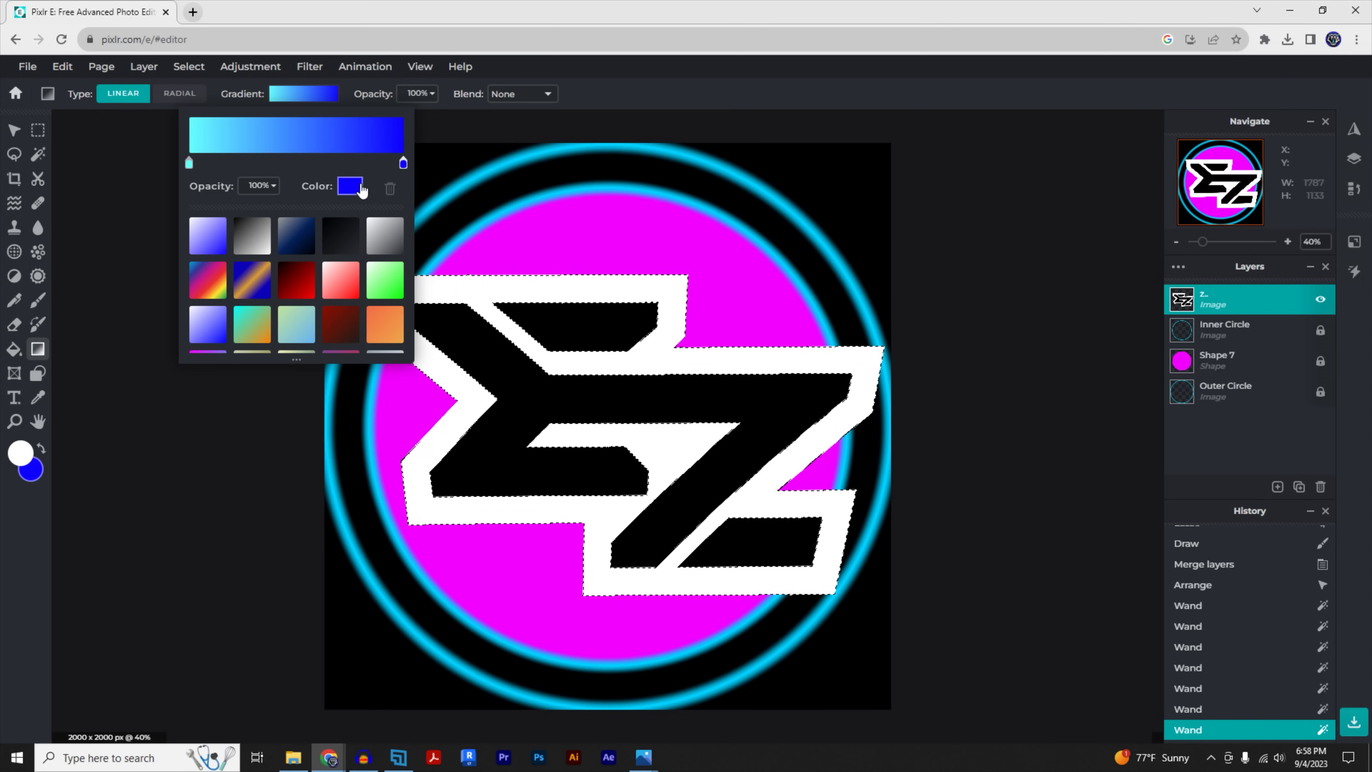
pyautogui.click(350, 186)
pyautogui.moveTo(949, 313)
pyautogui.mouseDown()
pyautogui.moveTo(949, 346)
pyautogui.moveTo(950, 334)
pyautogui.mouseUp()
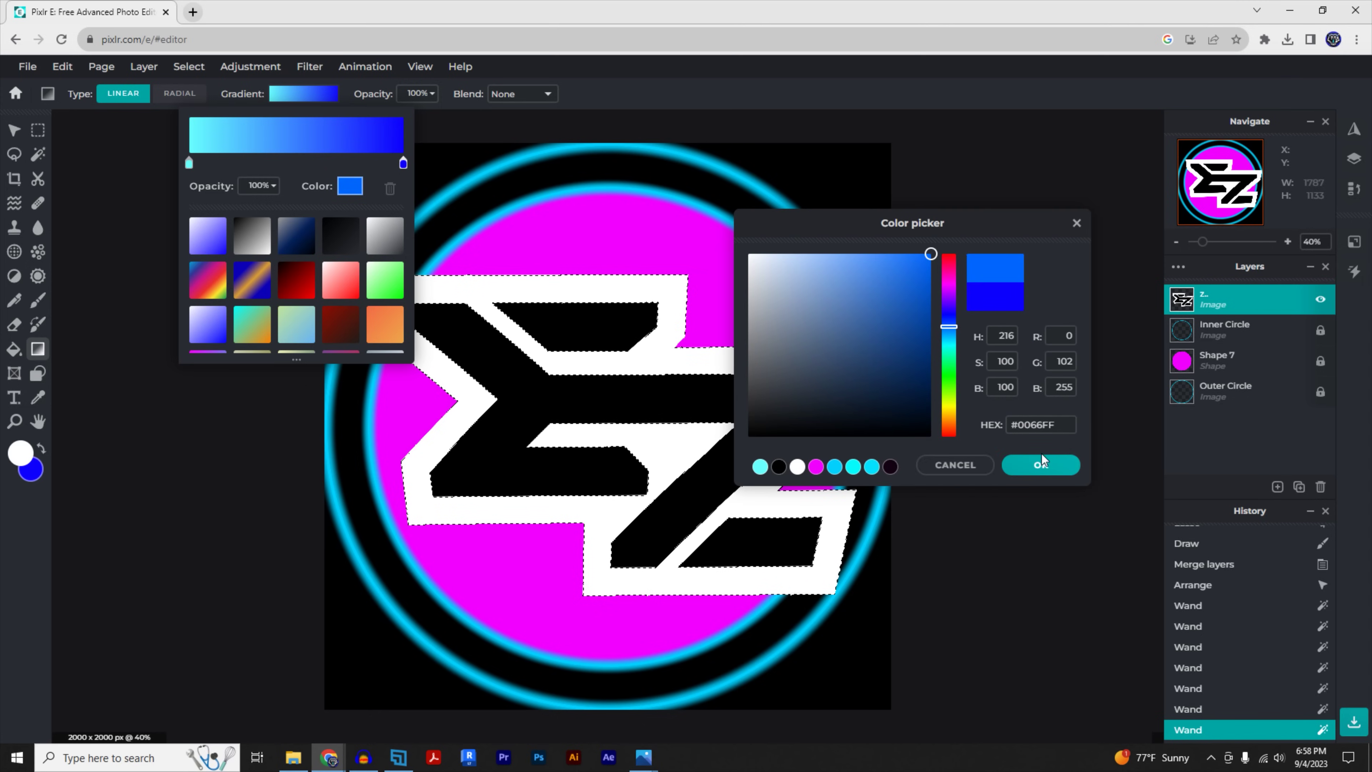
pyautogui.click(1042, 465)
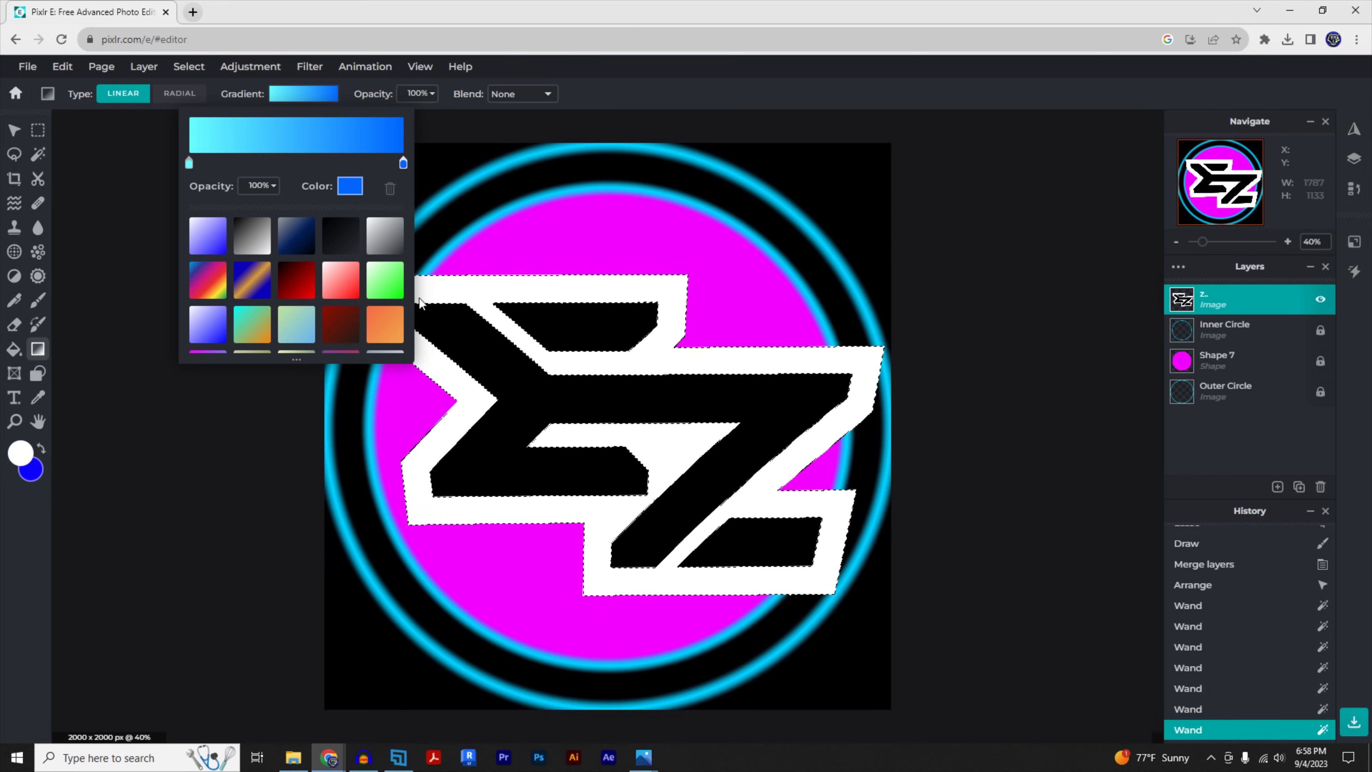
# Step: Fill the selected white border with the gradient diagonally from the E's upper-left corner to the Z's lower-right corner, and clear the selection
pyautogui.click(435, 291)
pyautogui.moveTo(385, 281)
pyautogui.mouseDown()
pyautogui.moveTo(720, 478)
pyautogui.moveTo(822, 584)
pyautogui.mouseUp()
pyautogui.press('l')
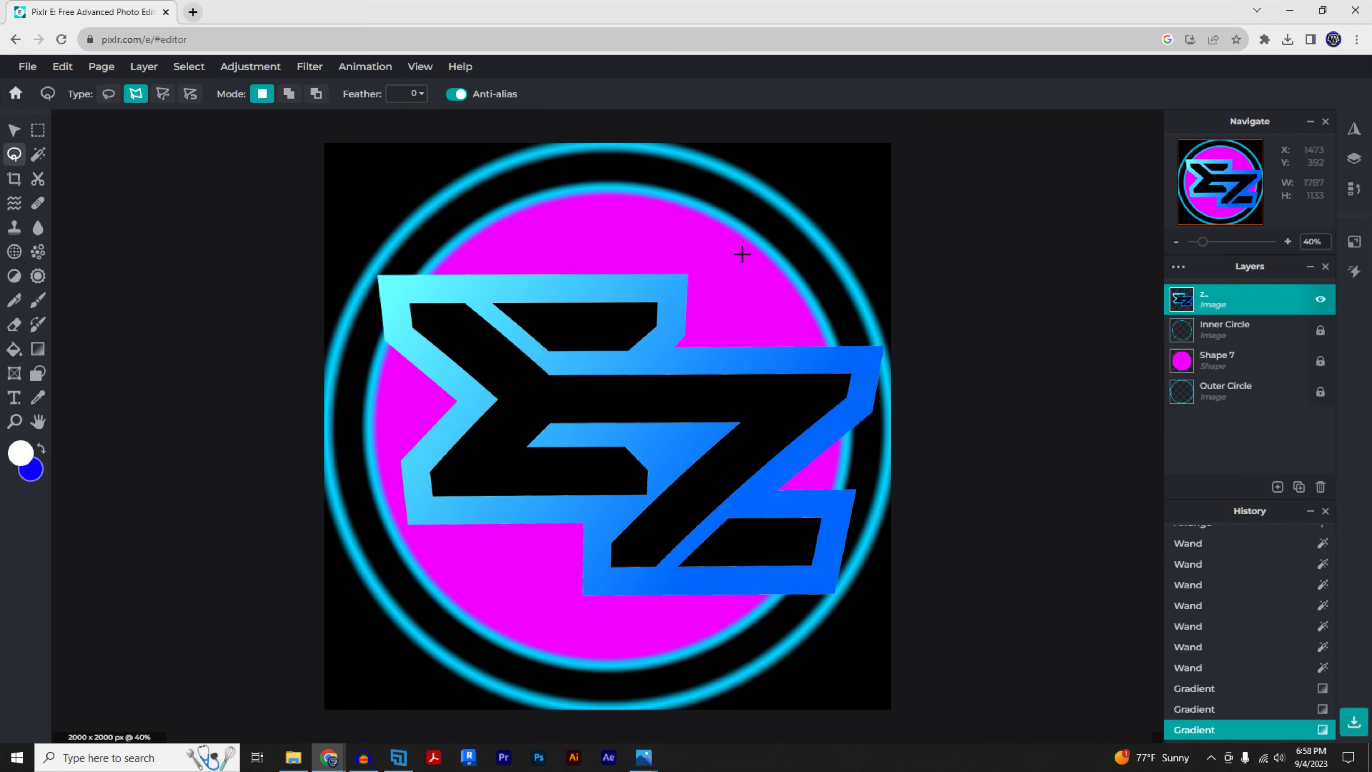
# Step: Select the magenta circle on the Shape 7 layer with the Wand, and invert the selection
pyautogui.click(38, 154)
pyautogui.click(1213, 362)
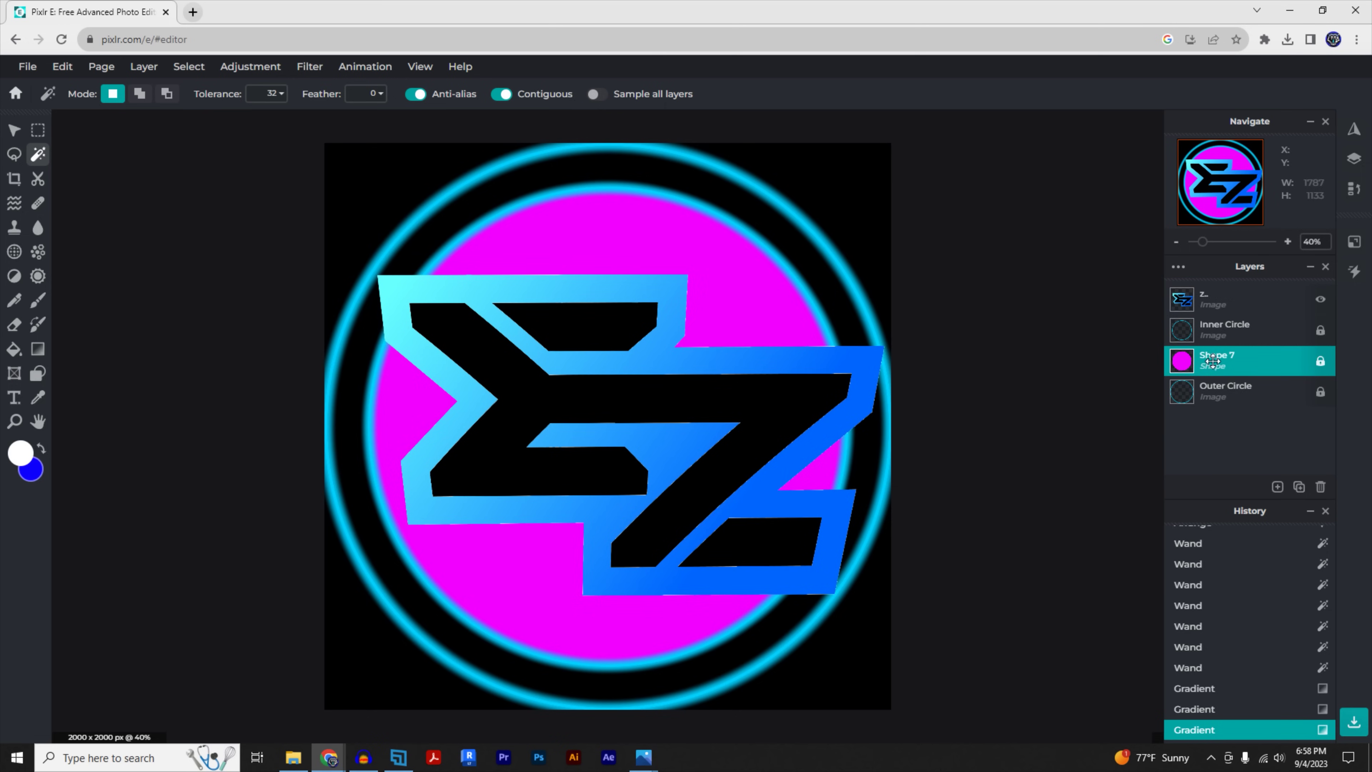
pyautogui.click(597, 229)
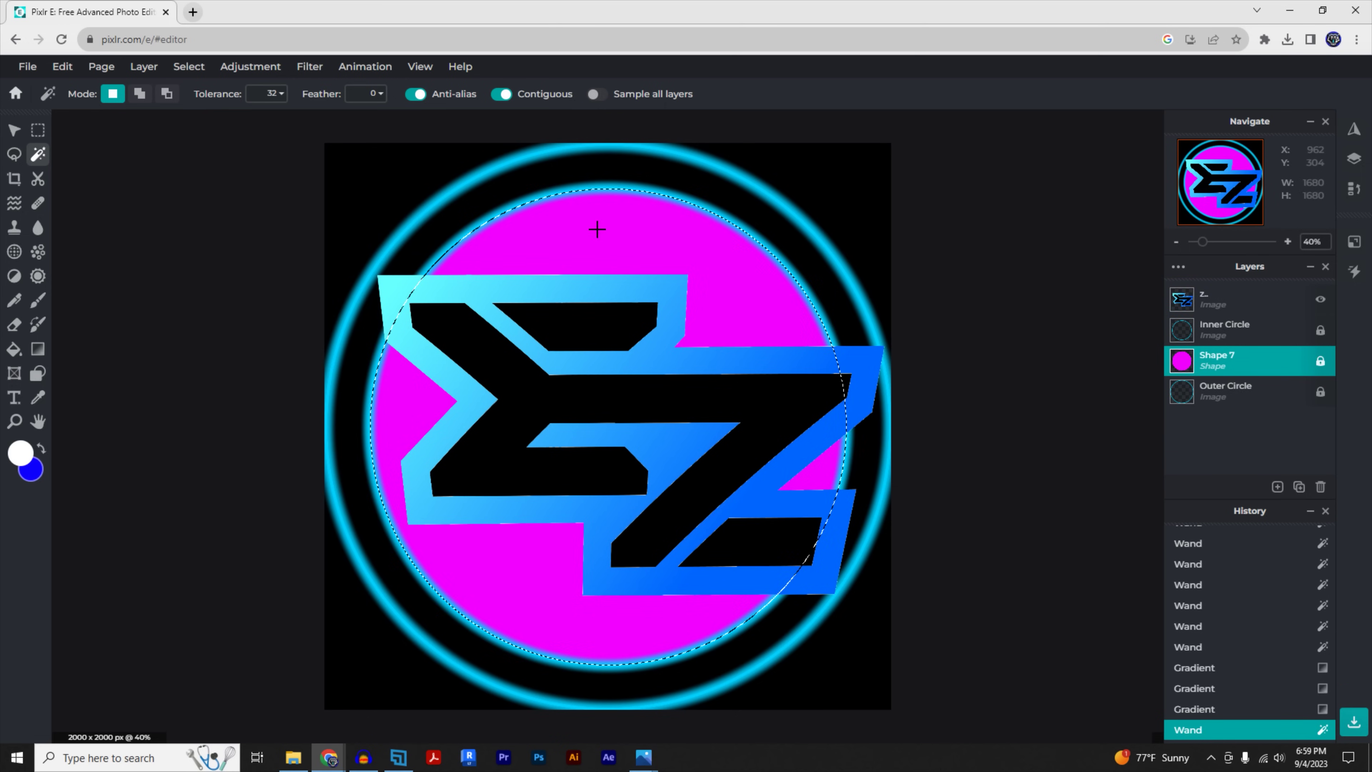
pyautogui.rightClick(772, 255)
pyautogui.click(811, 334)
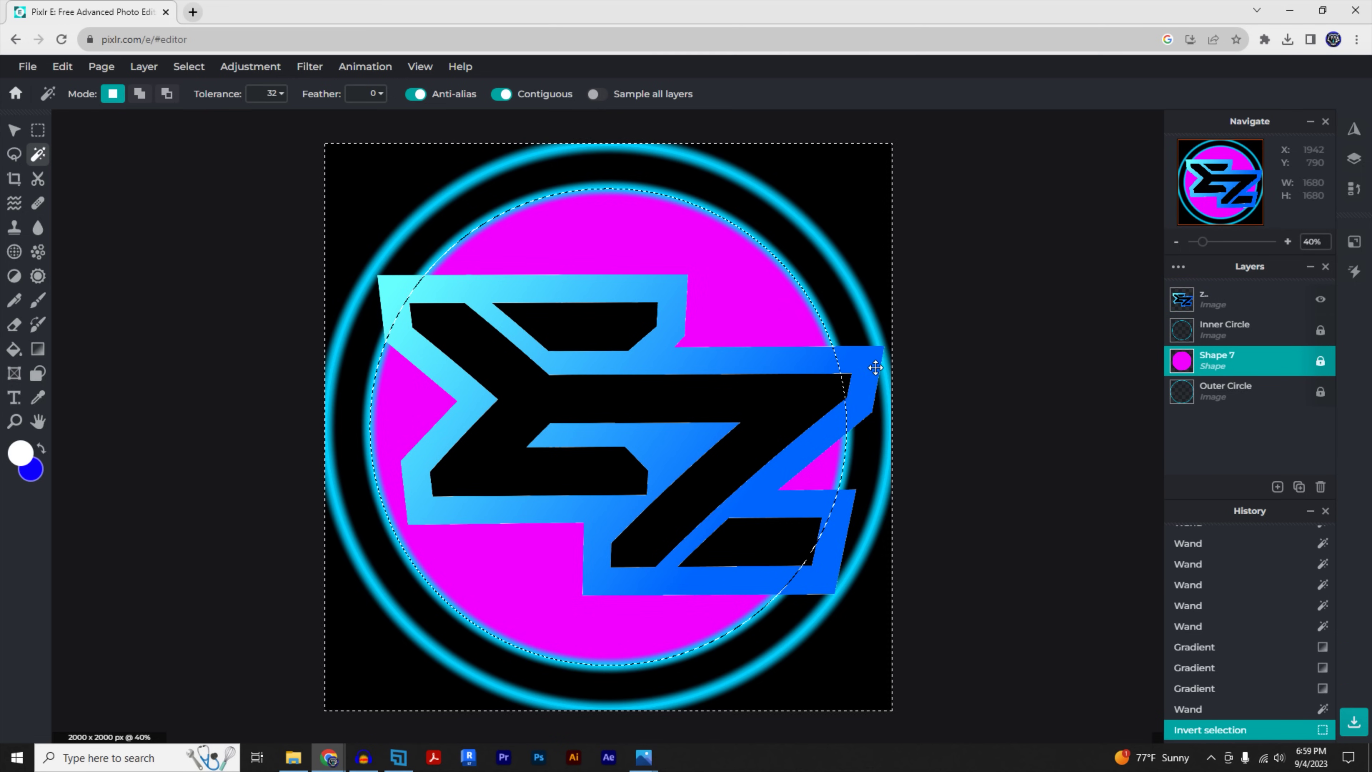
# Step: Erase the lettering that overhangs the Z side of the magenta circle on the Z layer with a 1000 px eraser, and clear the selection
pyautogui.click(1220, 305)
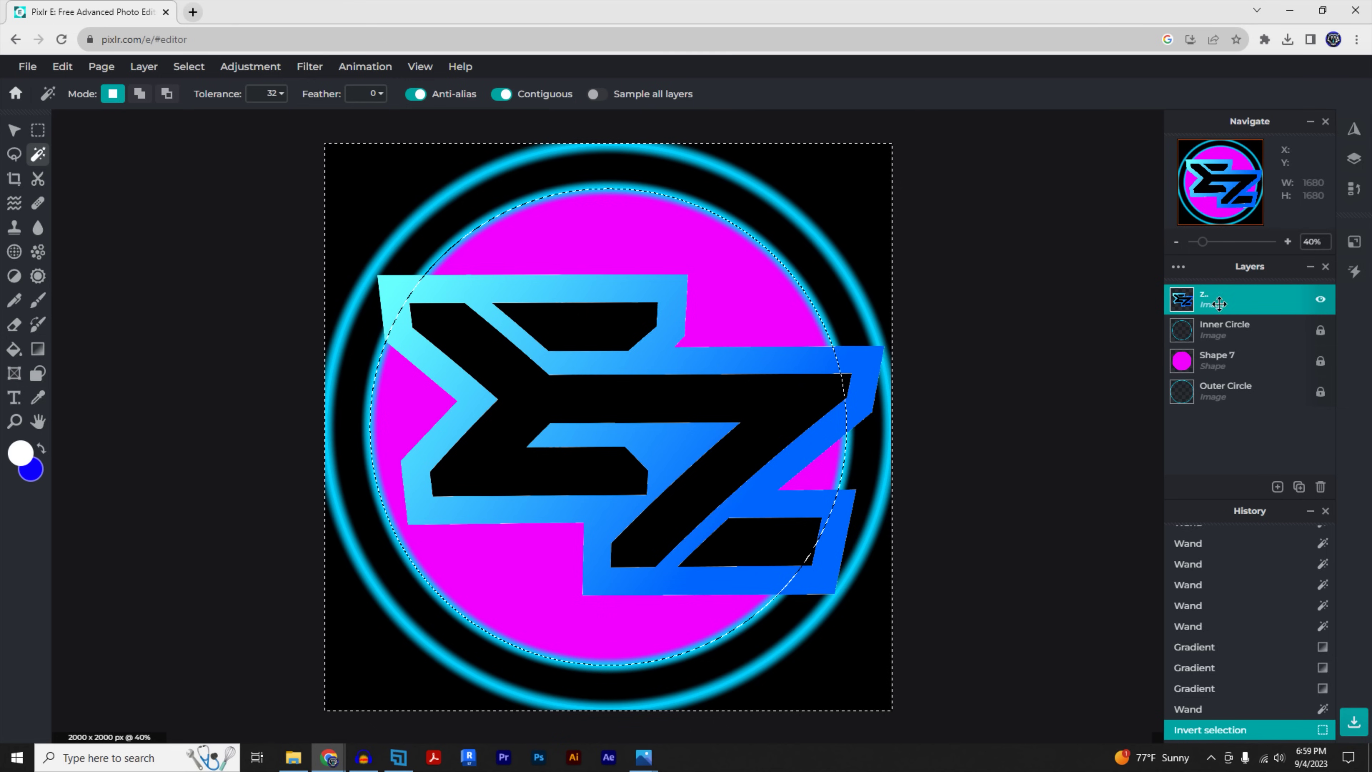
pyautogui.click(14, 325)
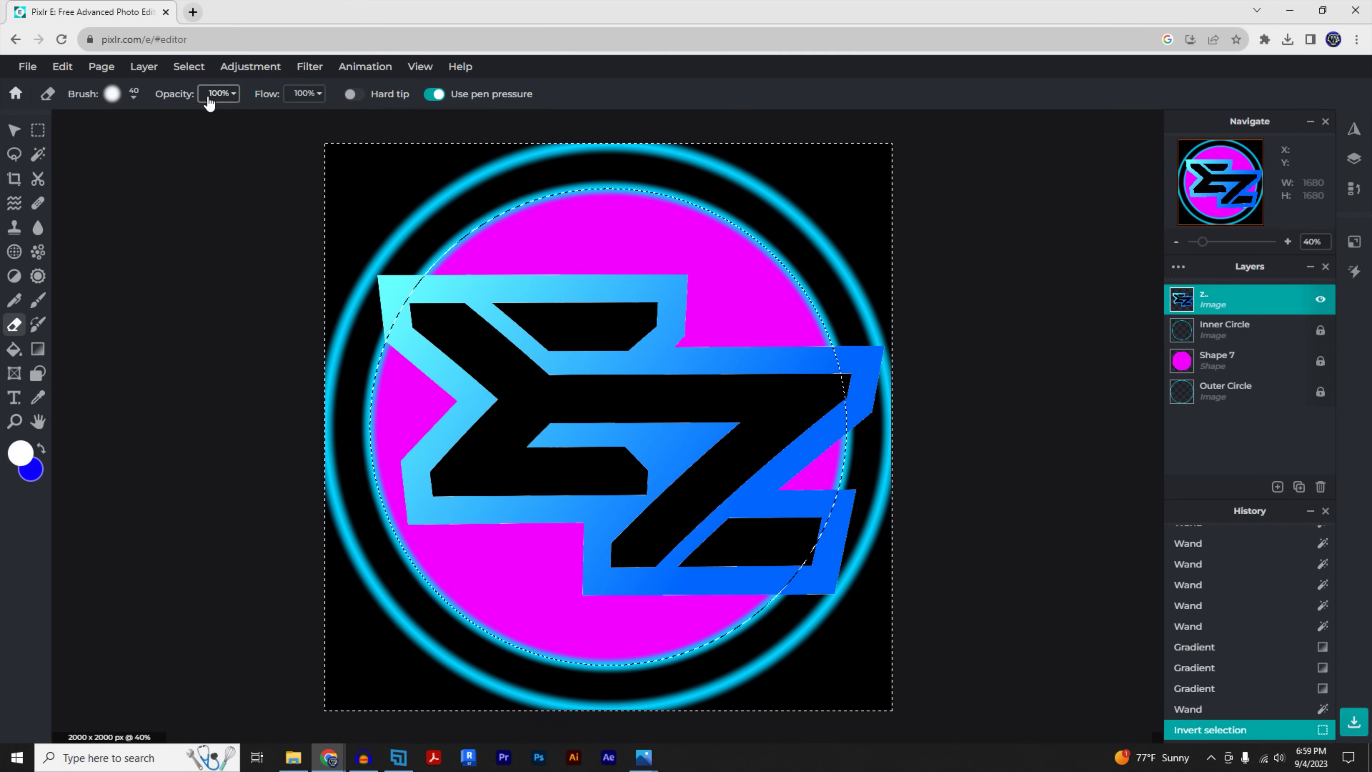
pyautogui.click(133, 94)
pyautogui.moveTo(139, 145); pyautogui.dragTo(250, 144)
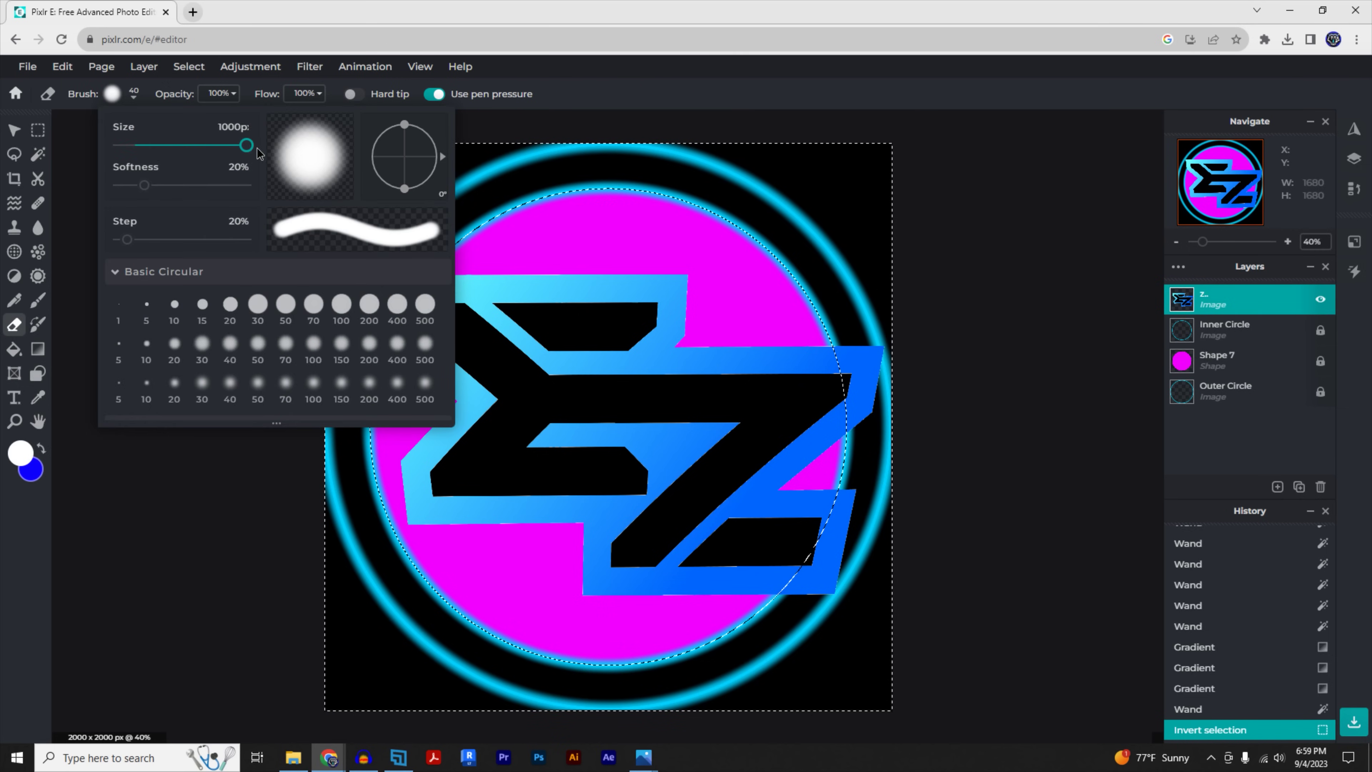
pyautogui.moveTo(831, 359)
pyautogui.mouseDown()
pyautogui.moveTo(862, 443)
pyautogui.moveTo(843, 529)
pyautogui.moveTo(771, 611)
pyautogui.moveTo(855, 371)
pyautogui.moveTo(833, 306)
pyautogui.moveTo(851, 478)
pyautogui.moveTo(764, 627)
pyautogui.moveTo(917, 464)
pyautogui.moveTo(790, 385)
pyautogui.mouseUp()
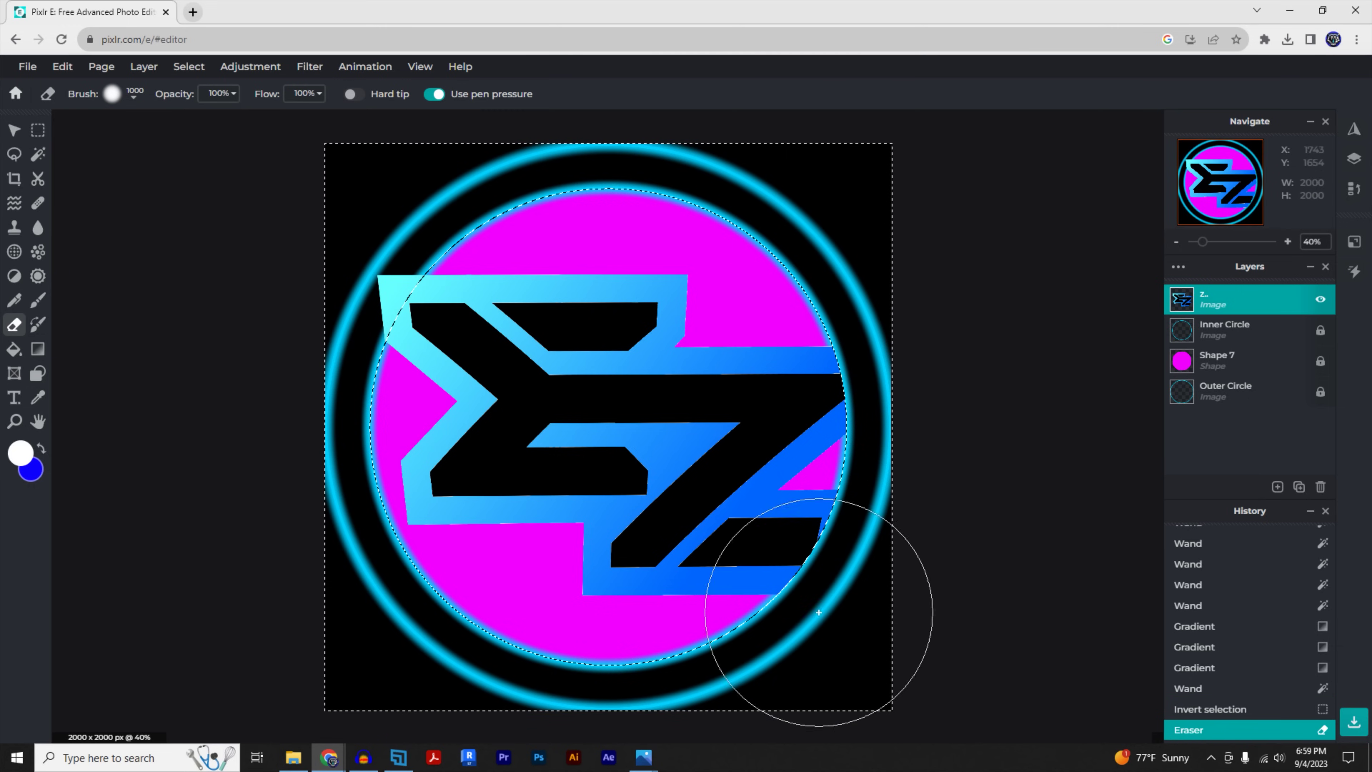
pyautogui.click(13, 162)
pyautogui.hotkey('ctrl', 'd')
# Step: Reorder the layers so the lettering lies beneath both ring layers and the magenta Shape 7 lies at the very bottom
pyautogui.moveTo(1215, 295); pyautogui.dragTo(1219, 411)
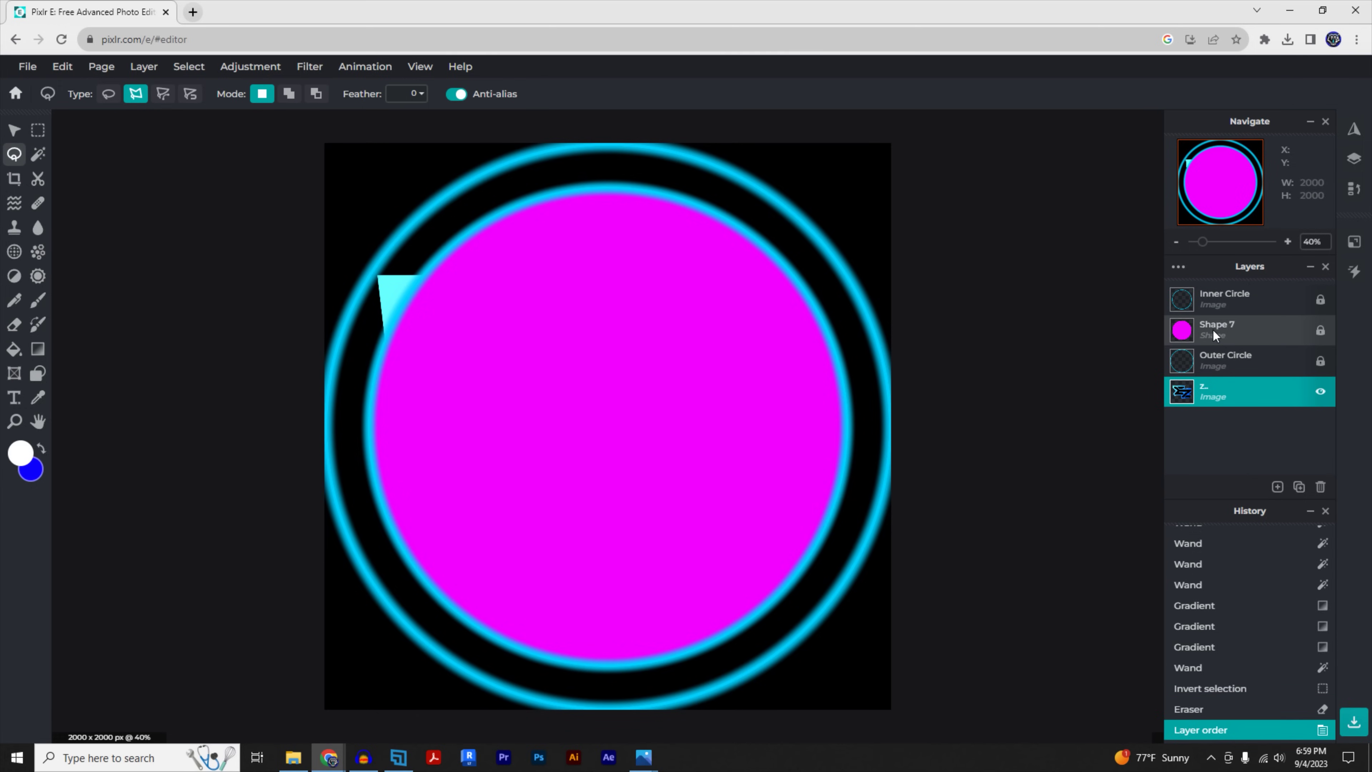
pyautogui.moveTo(1213, 329); pyautogui.dragTo(1218, 389)
pyautogui.press('v')
pyautogui.scroll(1, 607, 398)
pyautogui.scroll(-1, 617, 404)
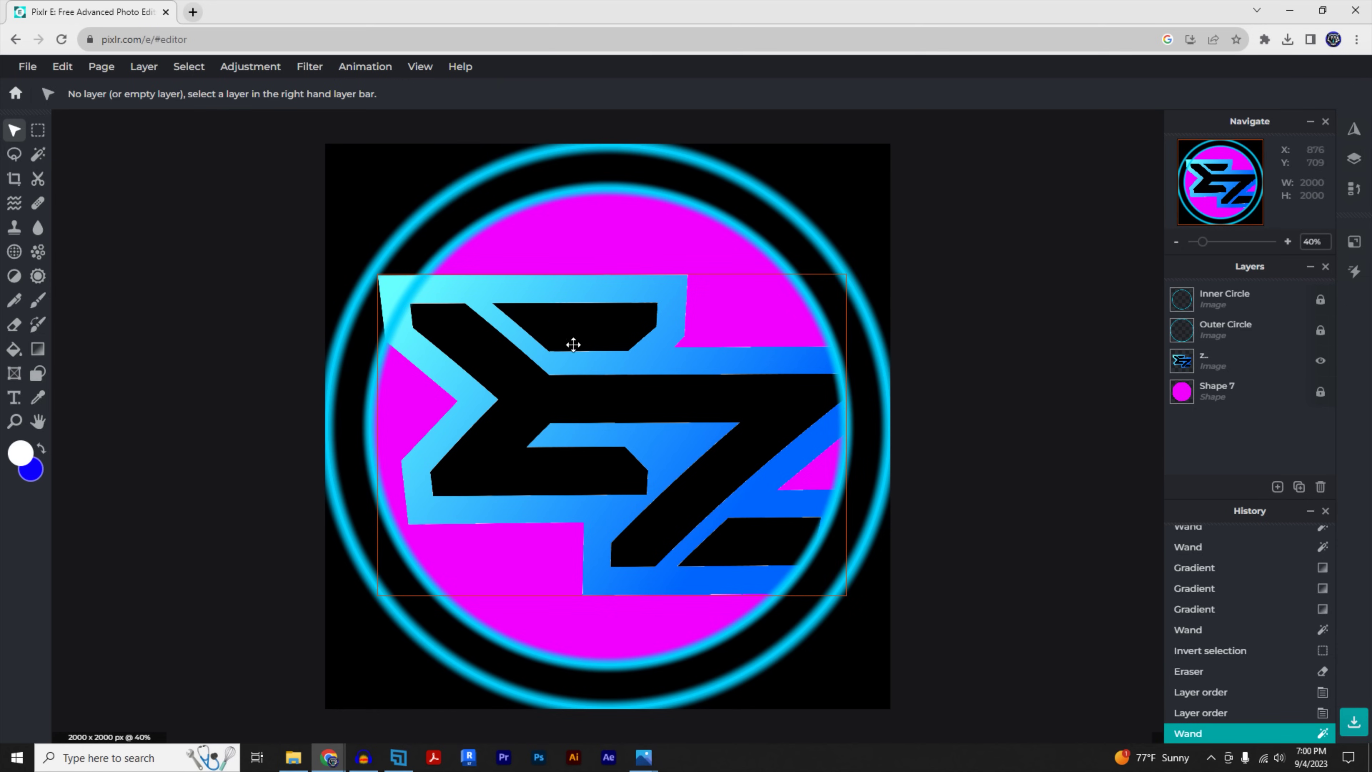
# Step: Select the E's light cyan upper-left border and the adjoining black lettering on the Z layer with the Wand, adding to the selection
pyautogui.click(1240, 363)
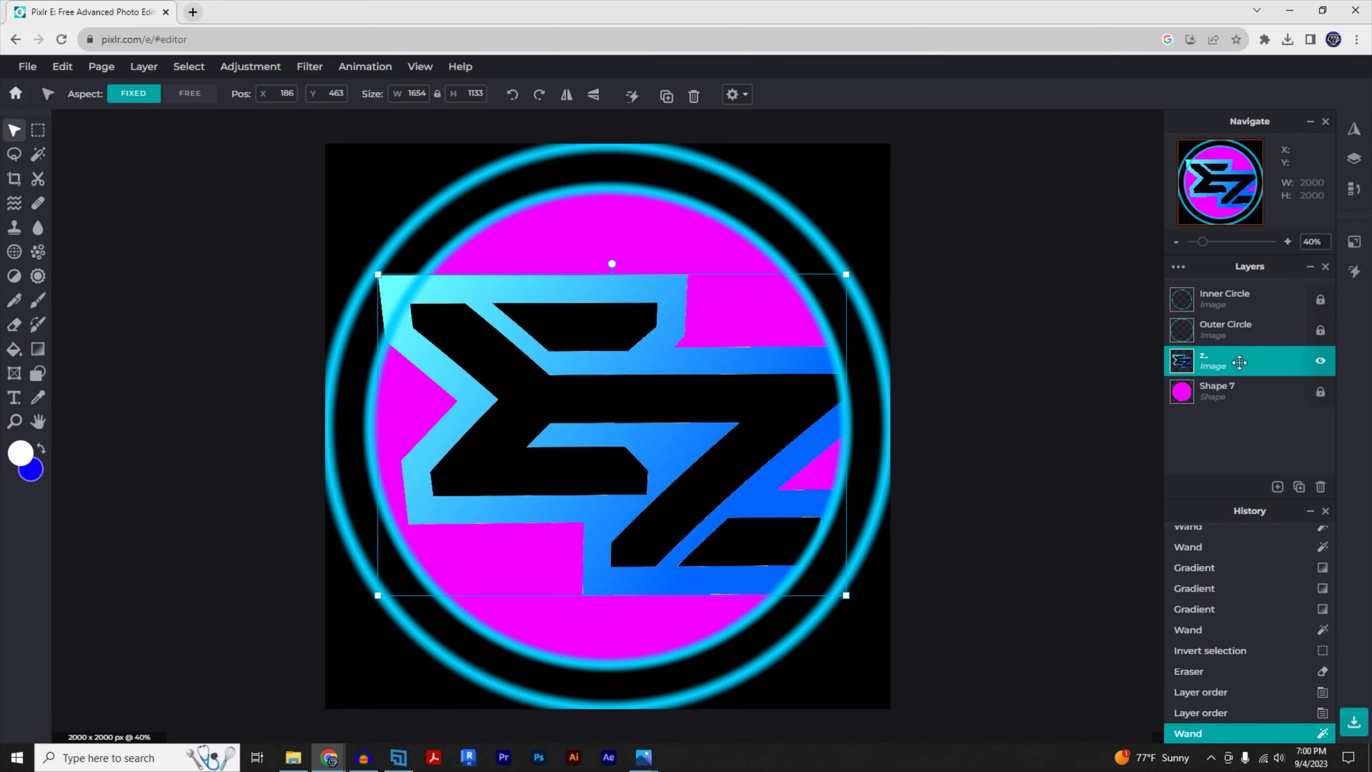
pyautogui.click(36, 158)
pyautogui.click(389, 284)
pyautogui.scroll(3, 389, 284)
pyautogui.press('shift')
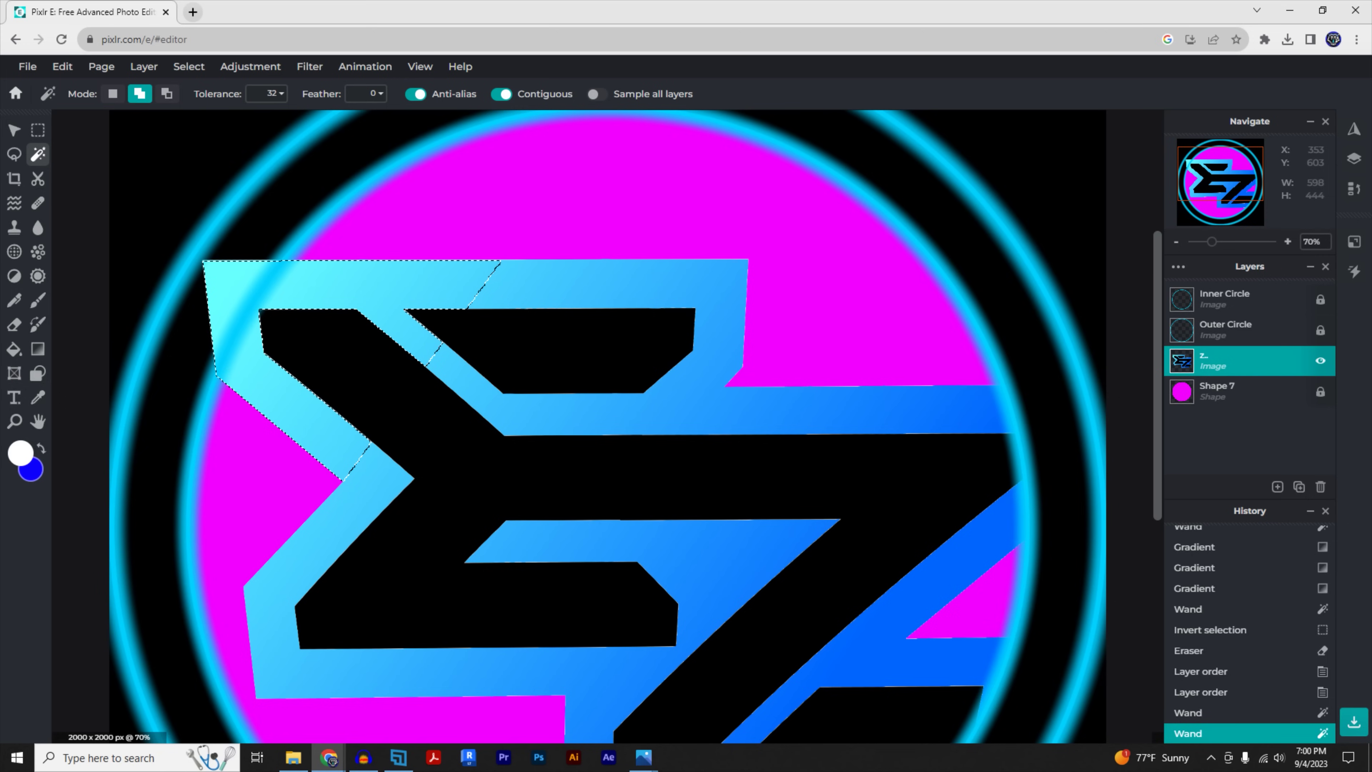
pyautogui.keyDown('shift'); pyautogui.click(338, 380); pyautogui.keyUp('shift')
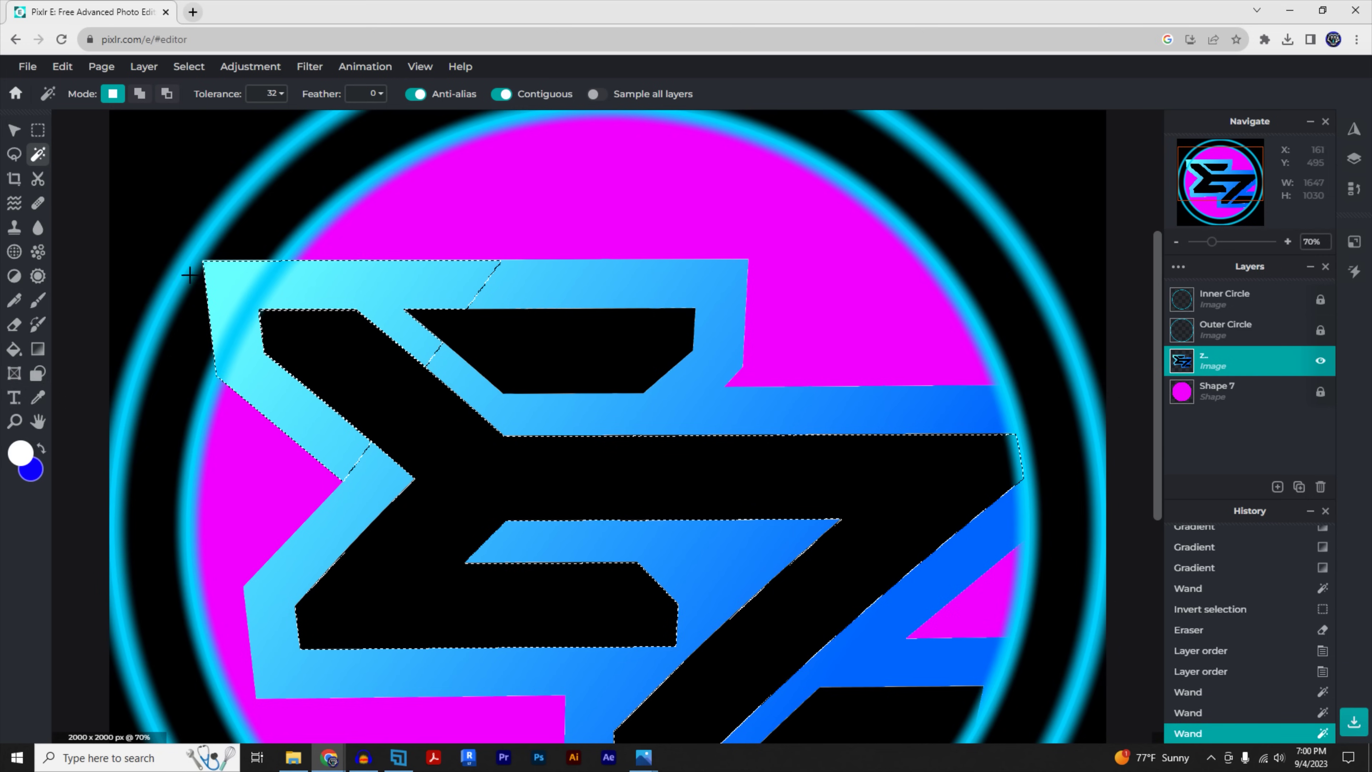
# Step: Erase the ring crossing the E's upper-left corner from the Inner Circle layer inside the selection, and clear the selection
pyautogui.click(16, 327)
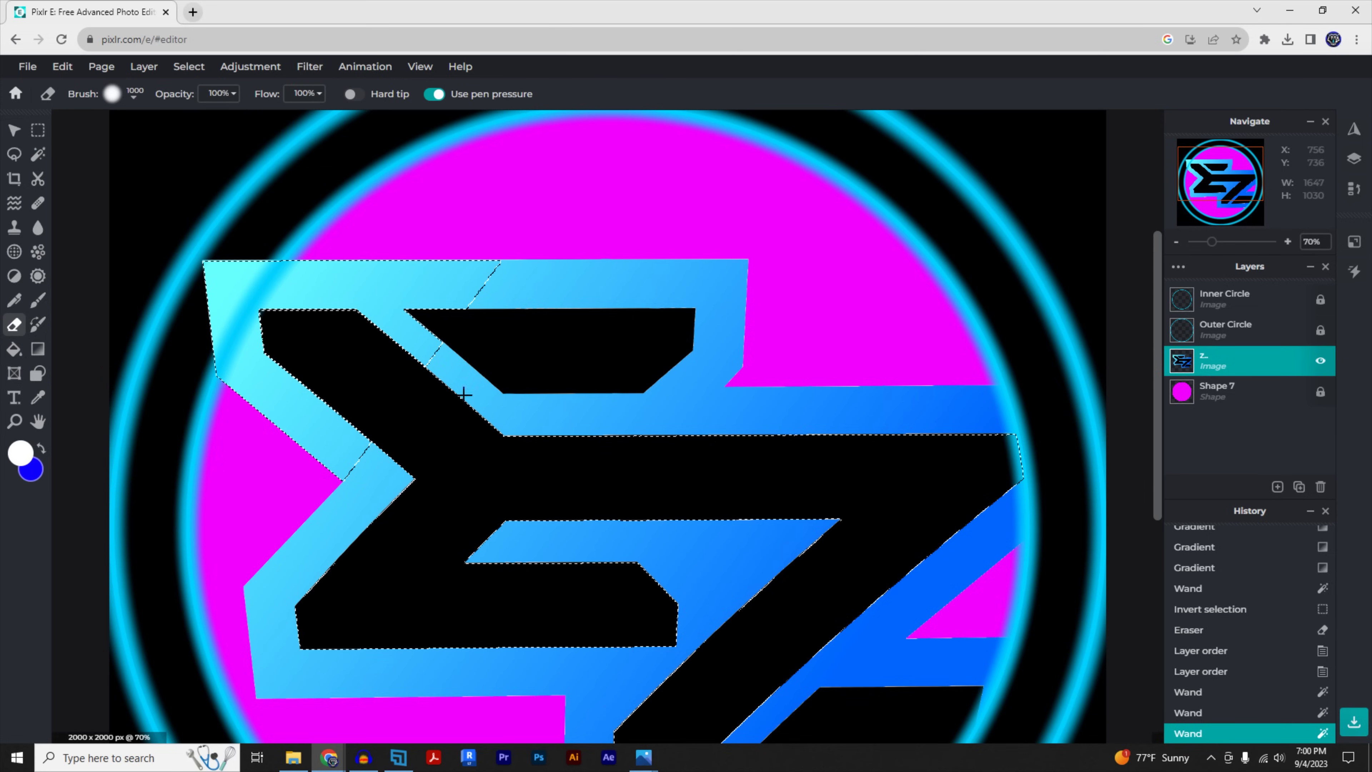
pyautogui.click(1219, 312)
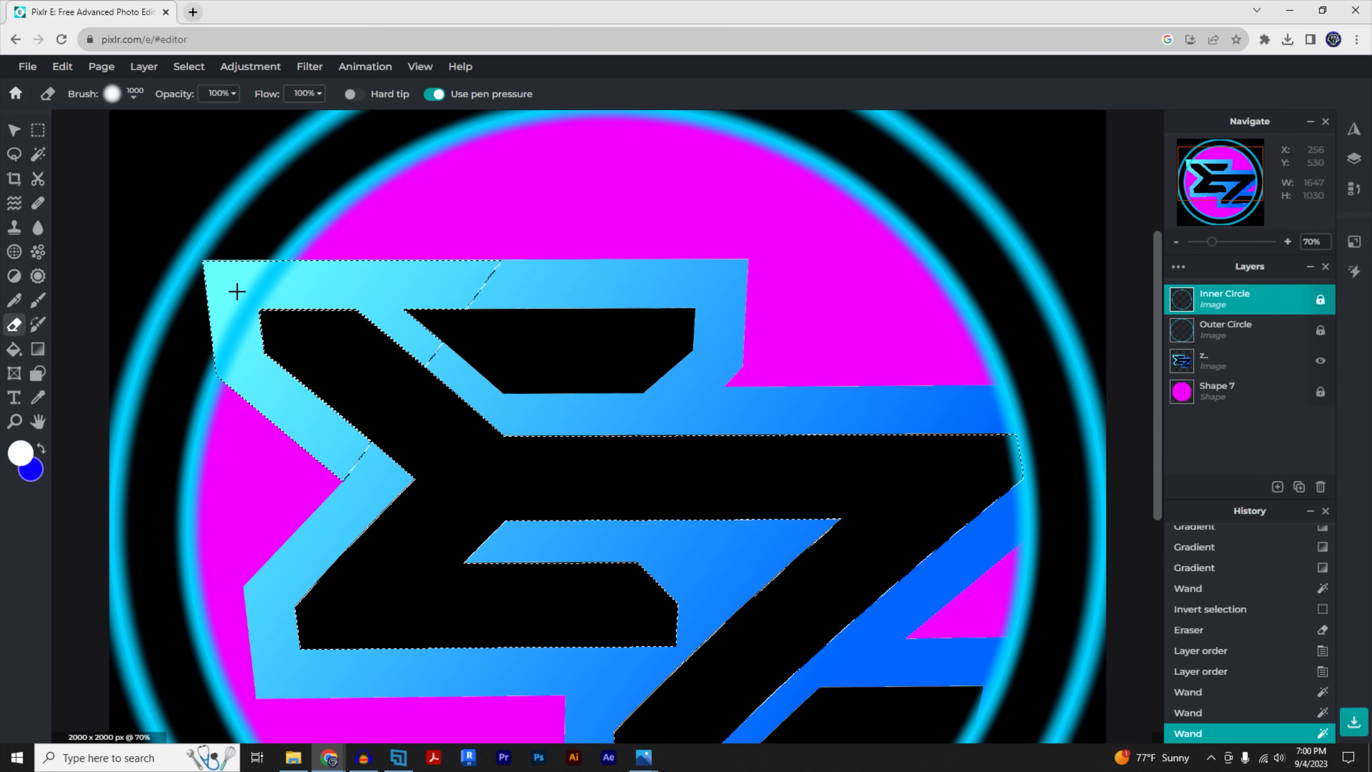
pyautogui.click(215, 326)
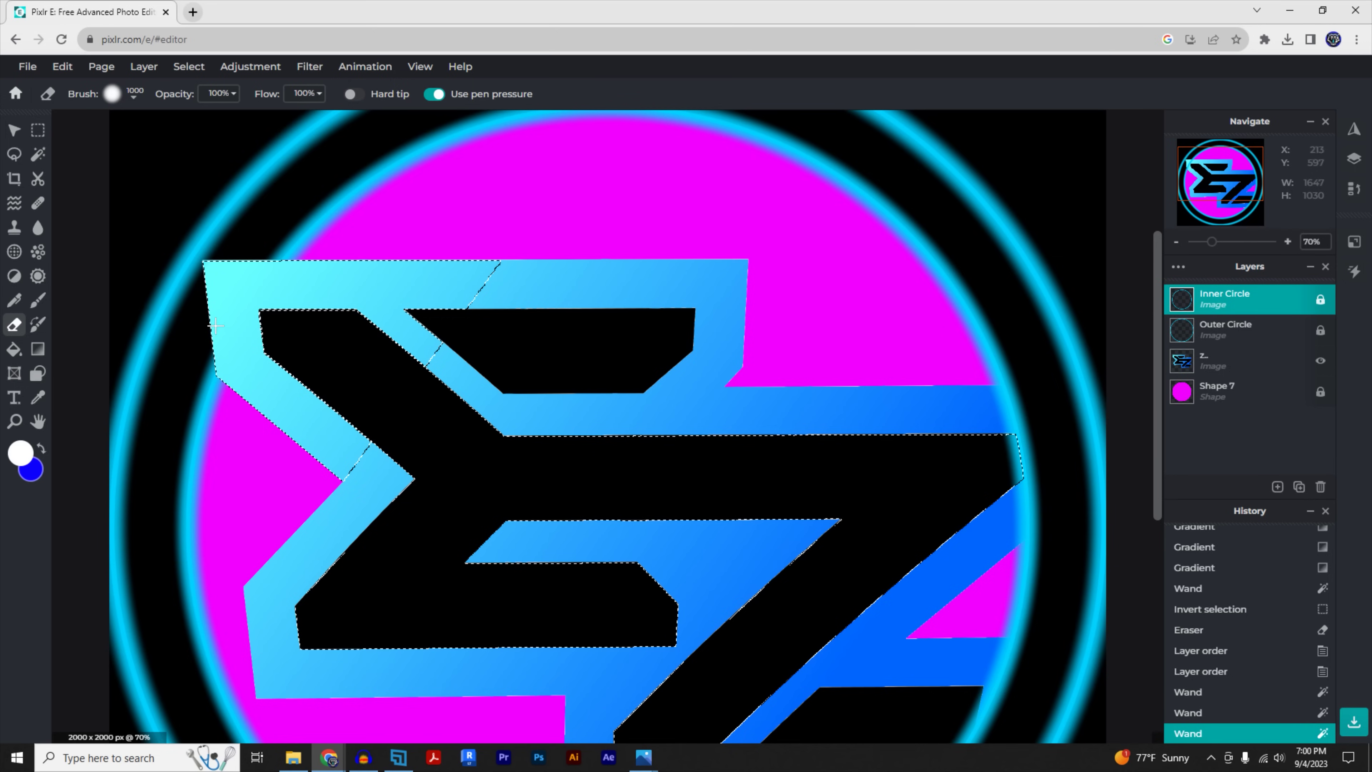
pyautogui.click(14, 154)
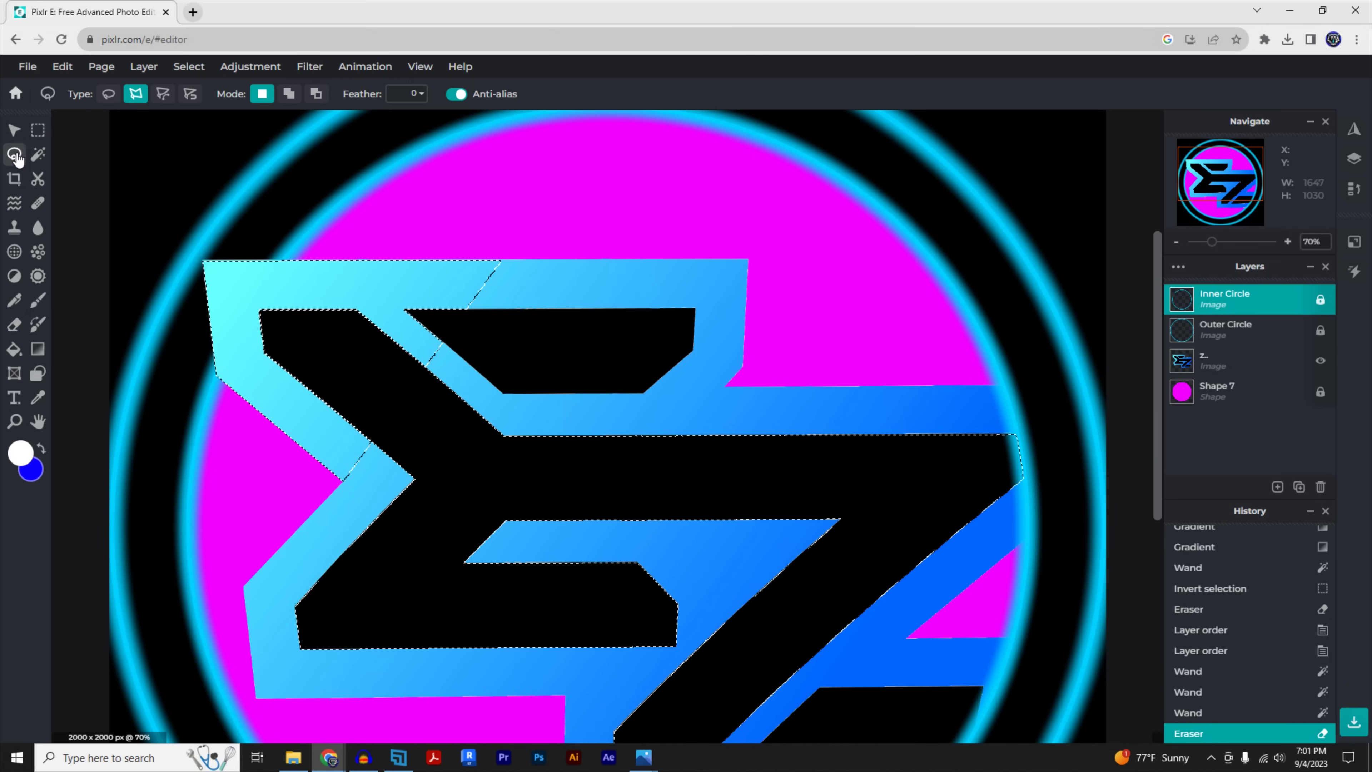
pyautogui.click(389, 218)
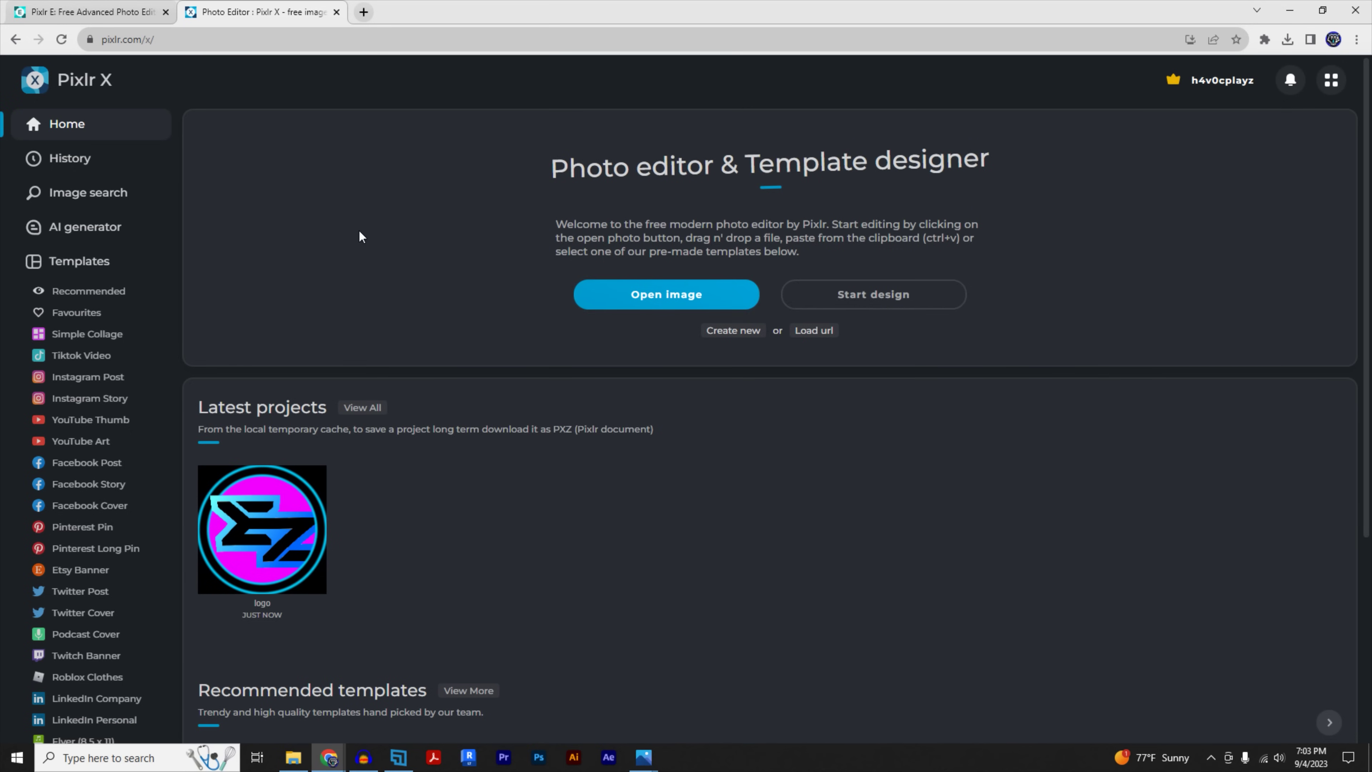
# Step: Open Pixlr X's AI generator and replace the description prompt with a space-scene keyword list beginning "Unknown planet, space nebula, cosmic, cluster, stars" and ending "orbit, milky way"
pyautogui.click(85, 231)
pyautogui.moveTo(400, 327); pyautogui.dragTo(247, 292)
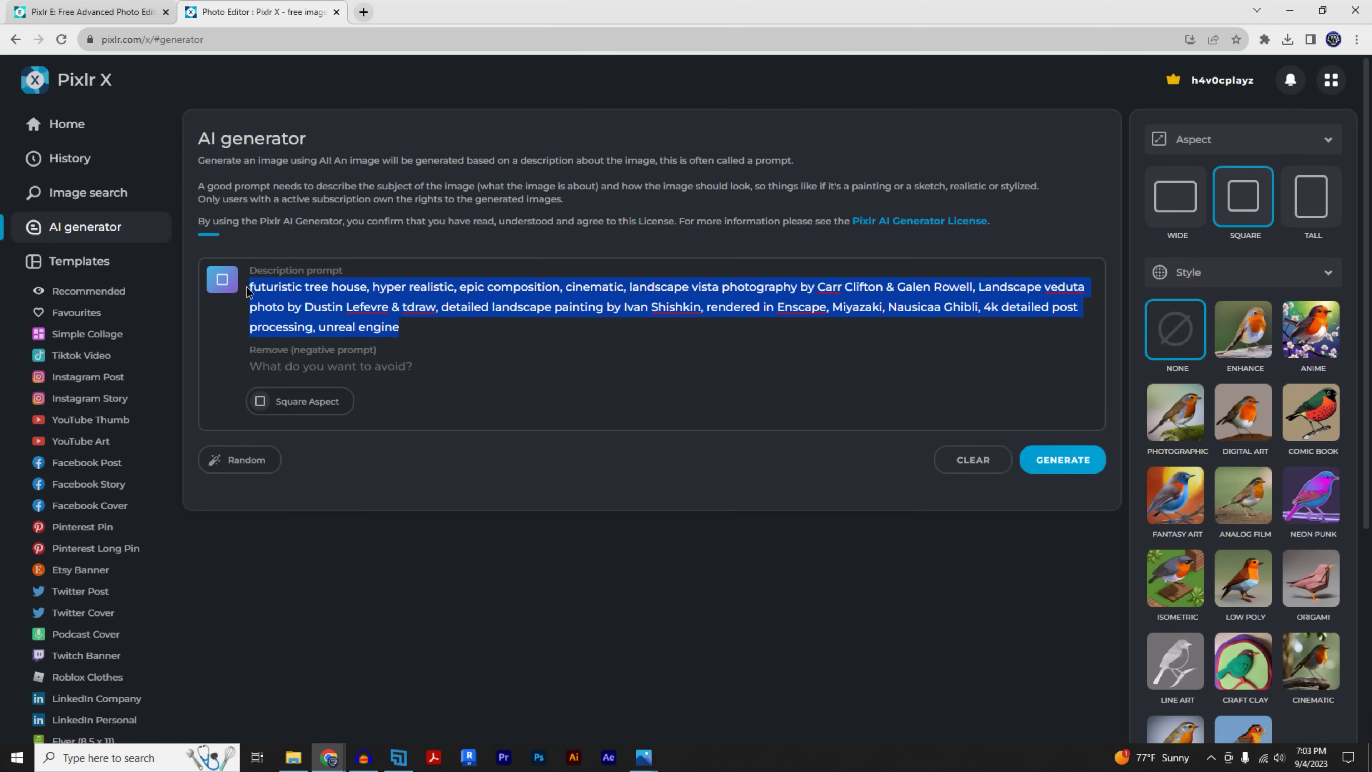
pyautogui.press('BackSpace')
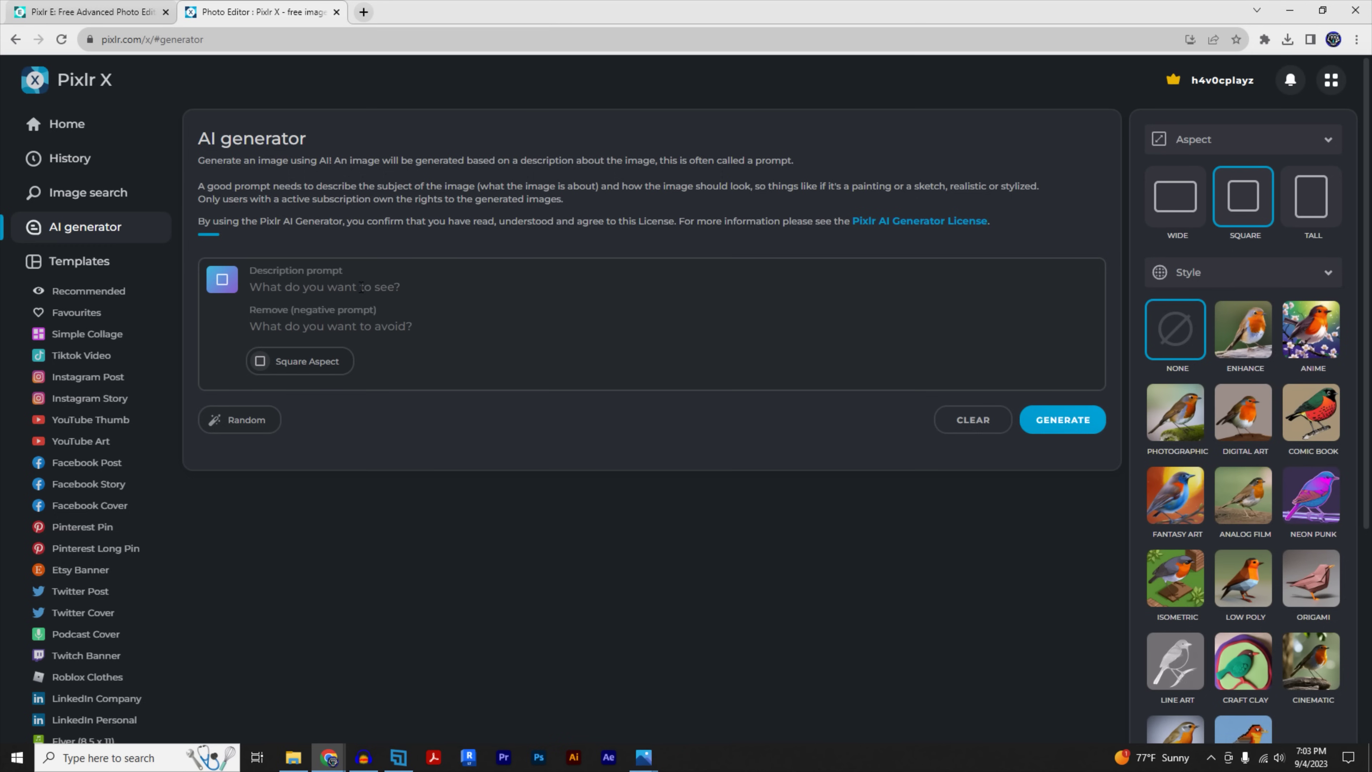
pyautogui.write('Unknown planet, space nebula, cosmic, cluster, stars, cosmic cluster of stars, outer space, futuristic, fantasy alien planet, spaceship, mountain, lake, spaceship, explosion, moon, sunflare, aurora lights, star wars, orbit, milky way')
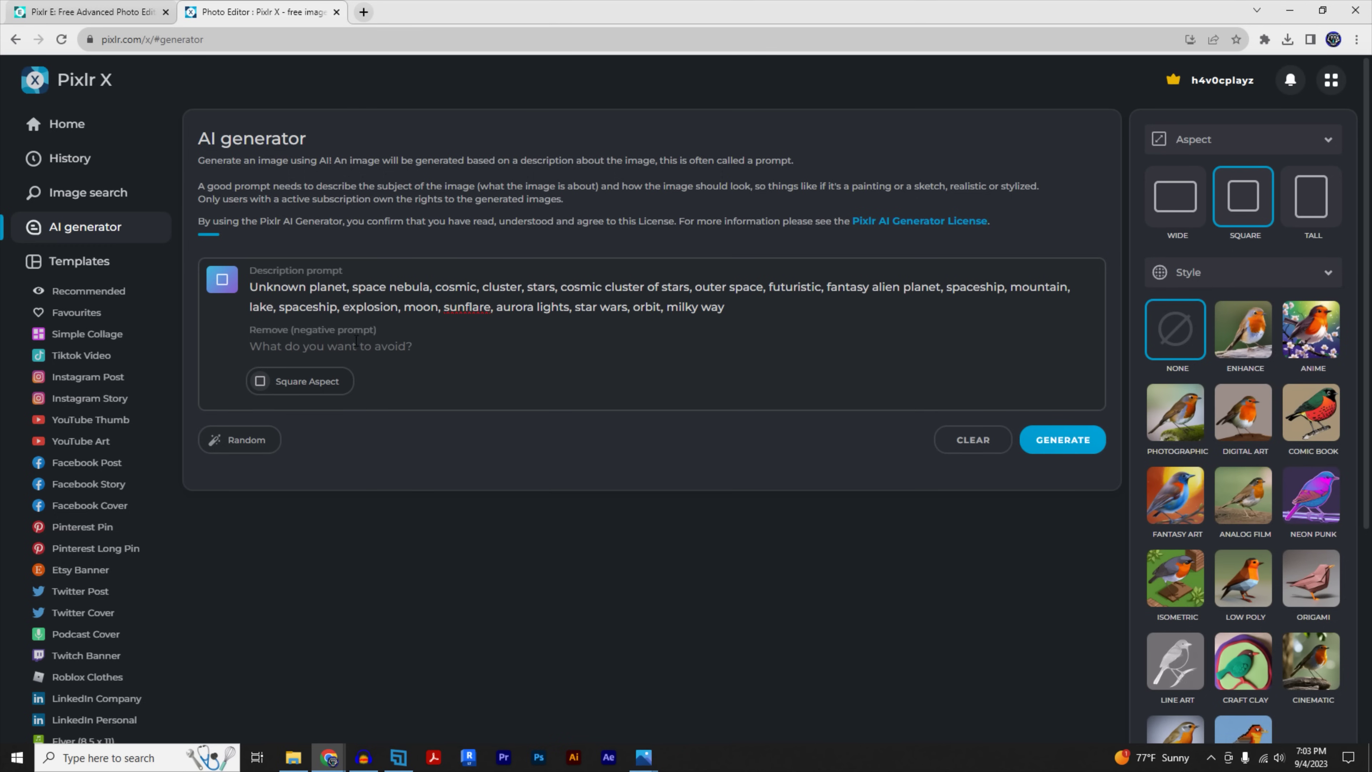
# Step: Generate square images from the prompt in the Fantasy Art style, and request variations of the blue planet surface with the small moon
pyautogui.scroll(-2, 1243, 352)
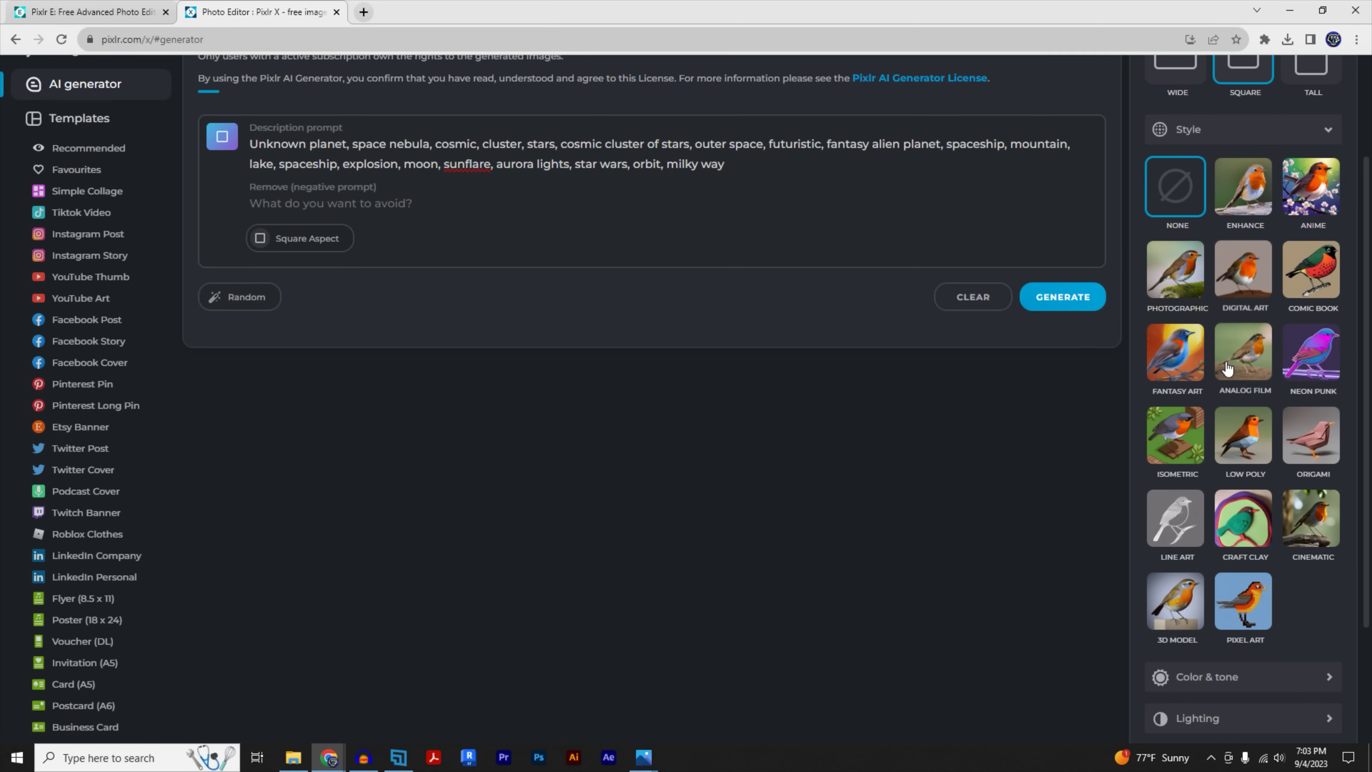
pyautogui.click(1175, 353)
pyautogui.scroll(2, 844, 450)
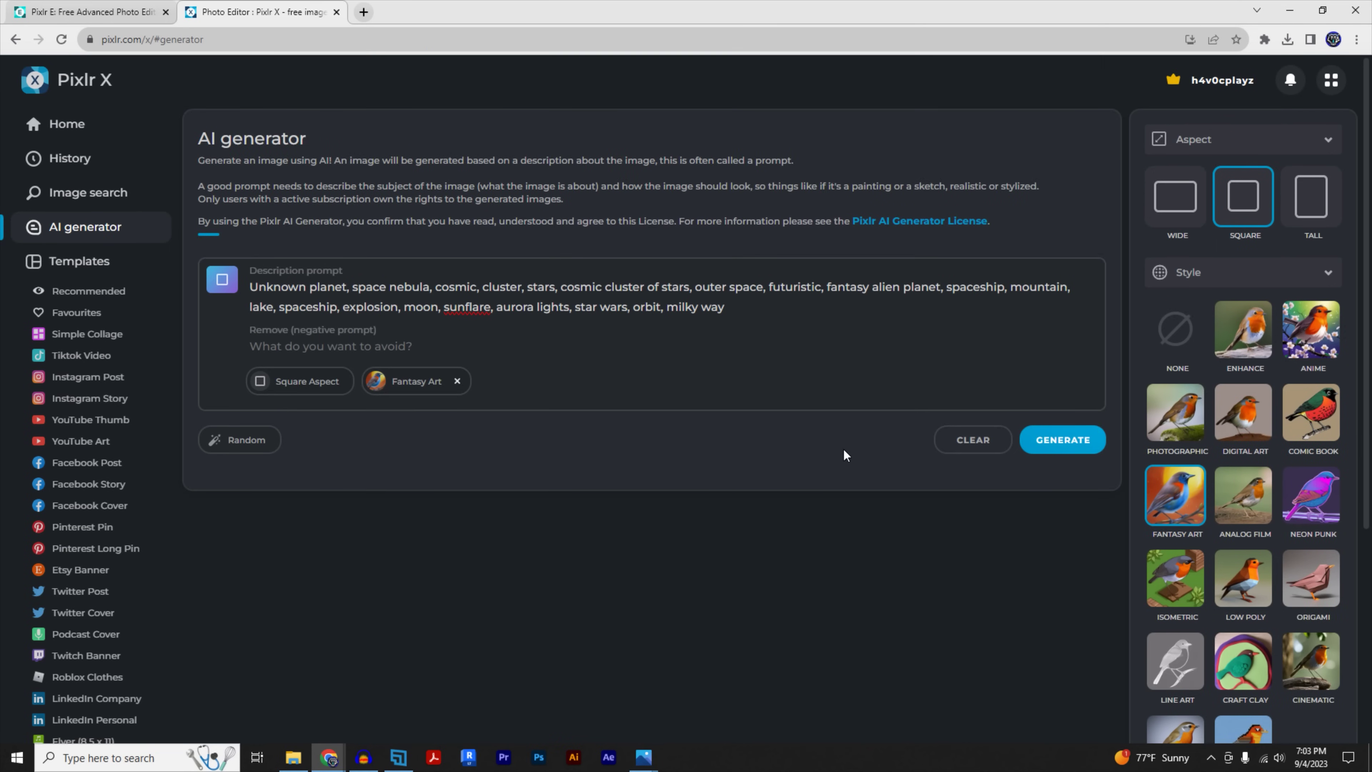
pyautogui.click(1063, 440)
pyautogui.scroll(-5, 866, 104)
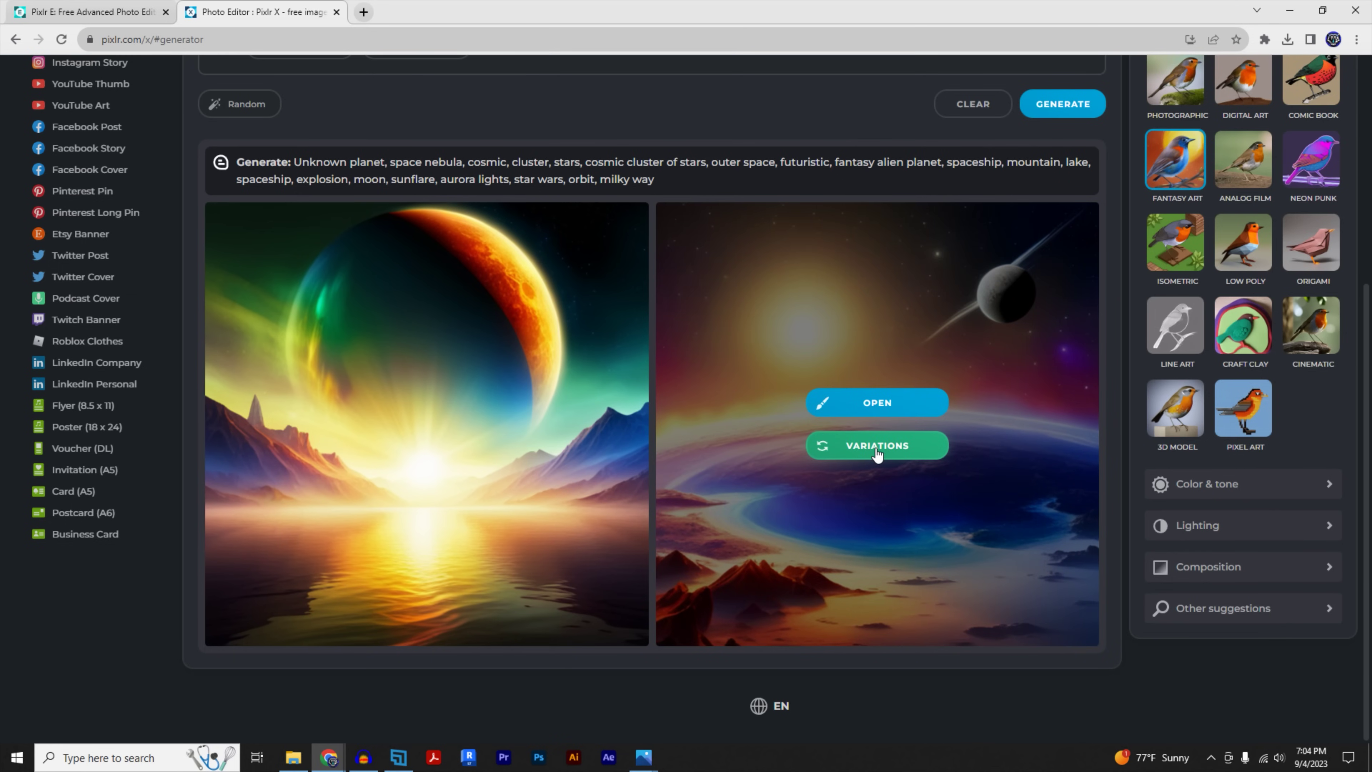
pyautogui.click(877, 448)
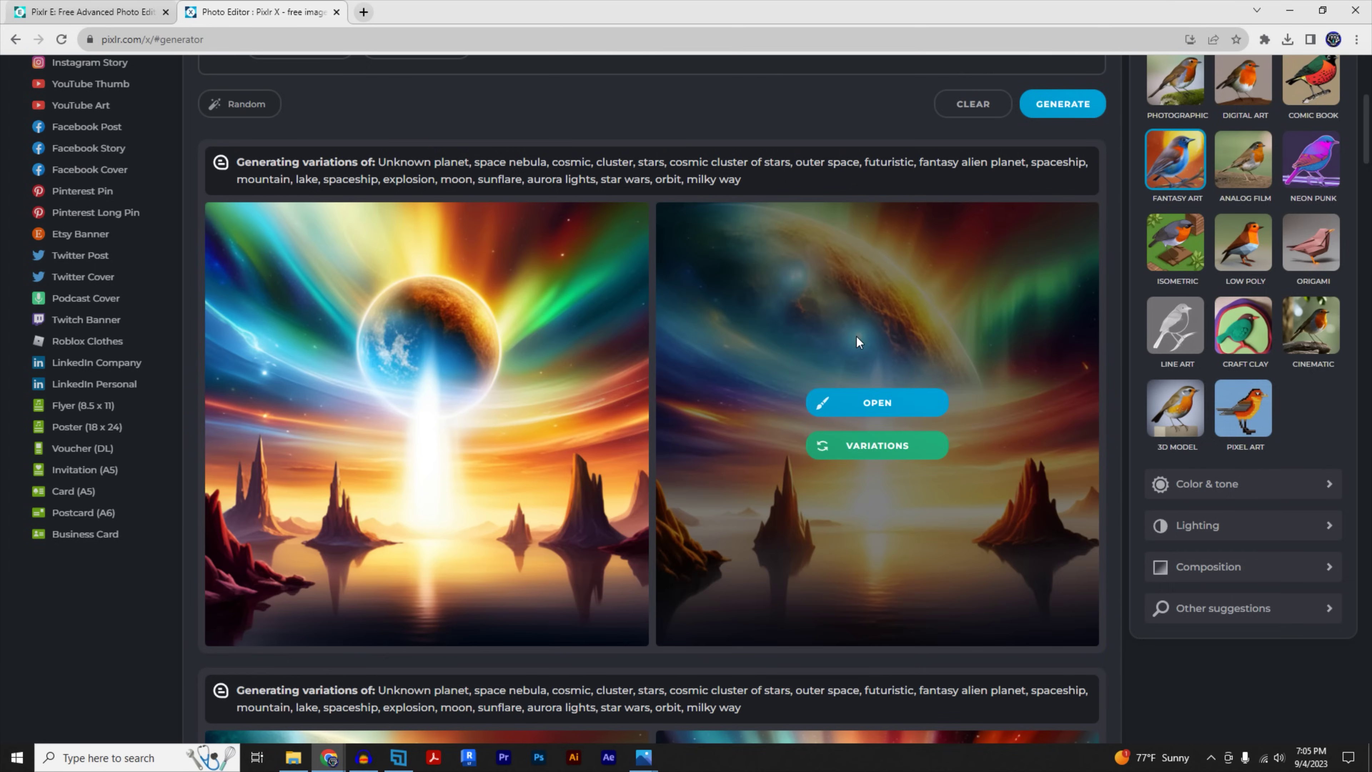
# Step: Open the variation showing a huge planet above two rock spires in the editor, and save it as a transparent PNG
pyautogui.click(875, 406)
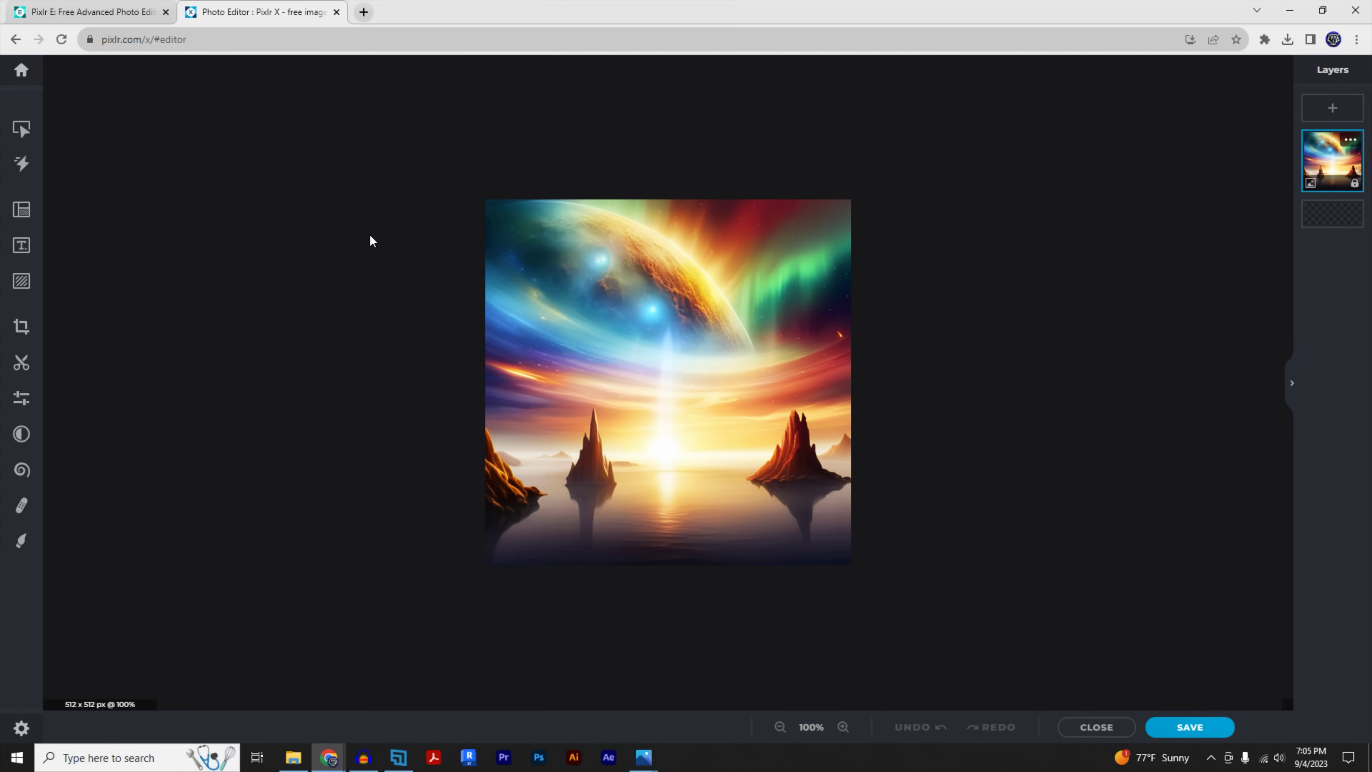
pyautogui.click(1186, 725)
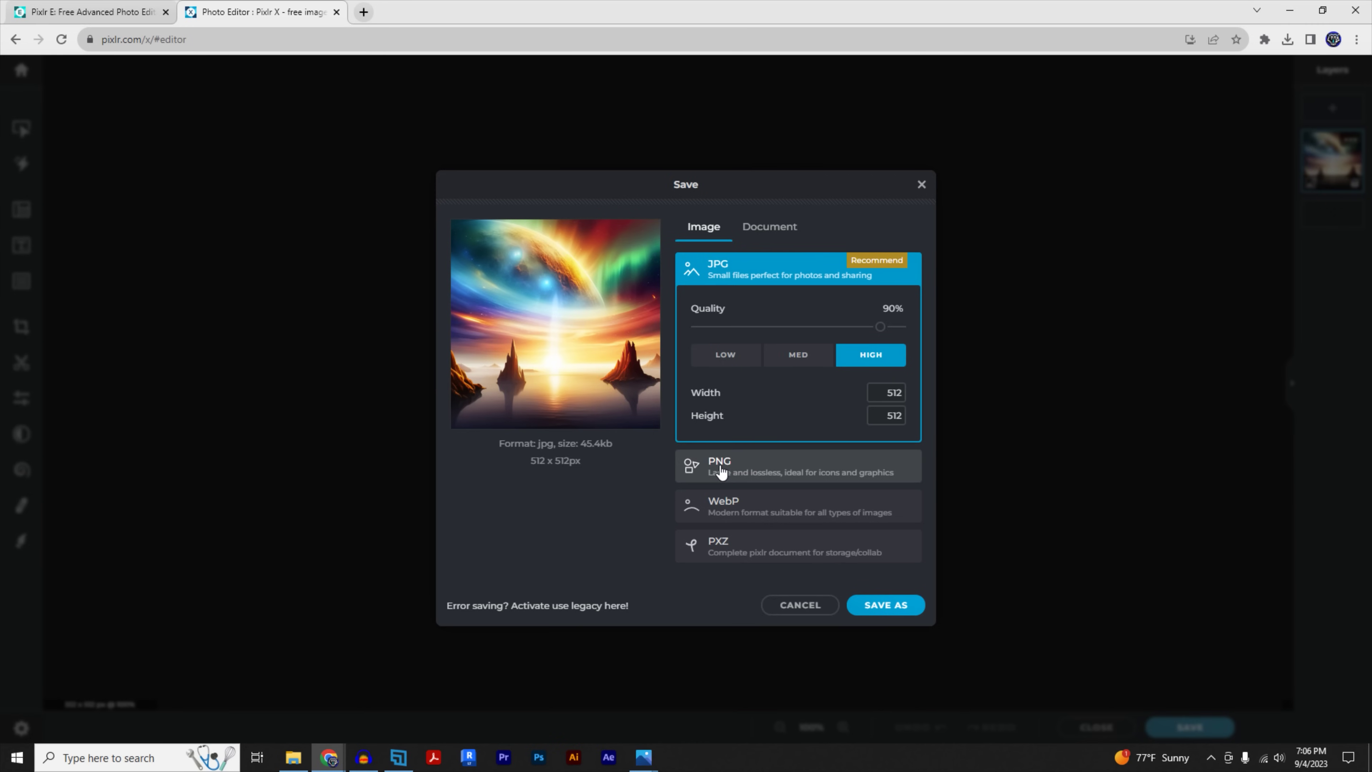
pyautogui.click(736, 470)
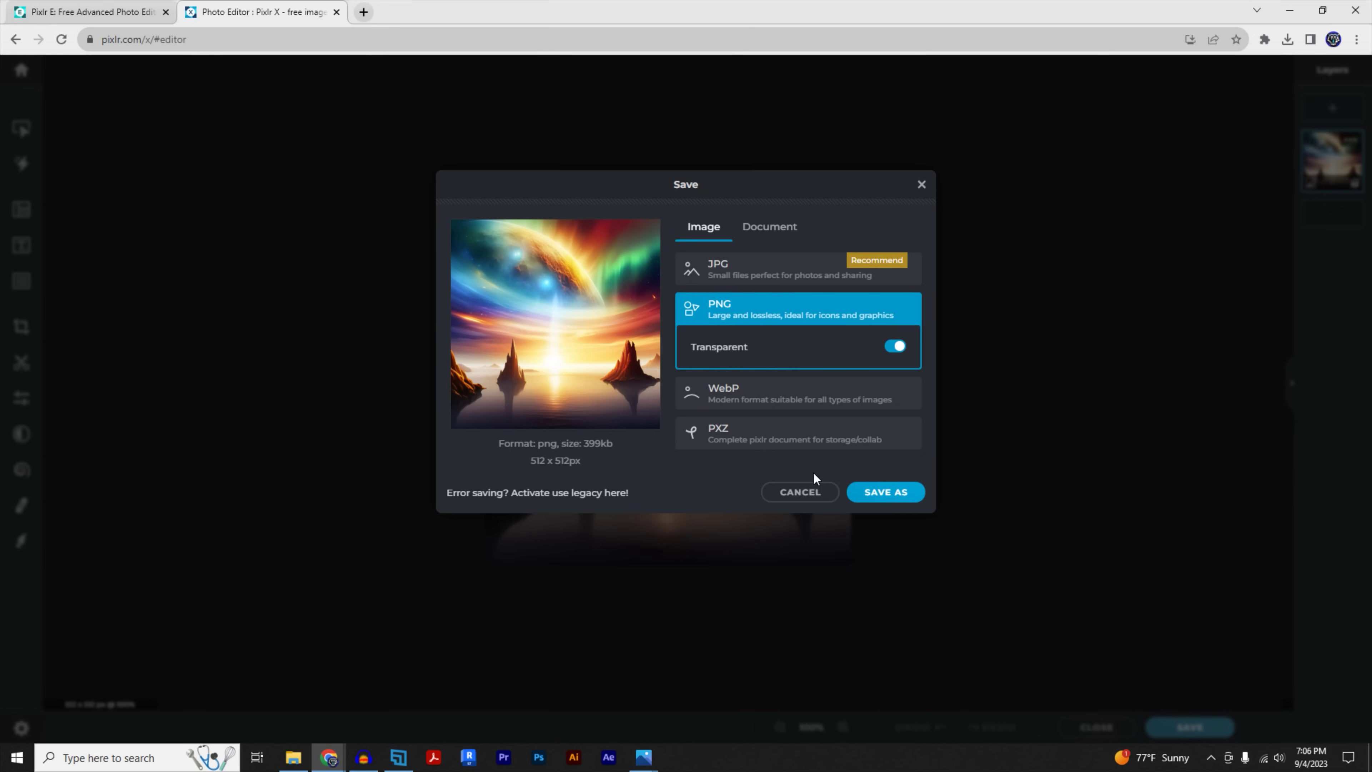
pyautogui.click(884, 492)
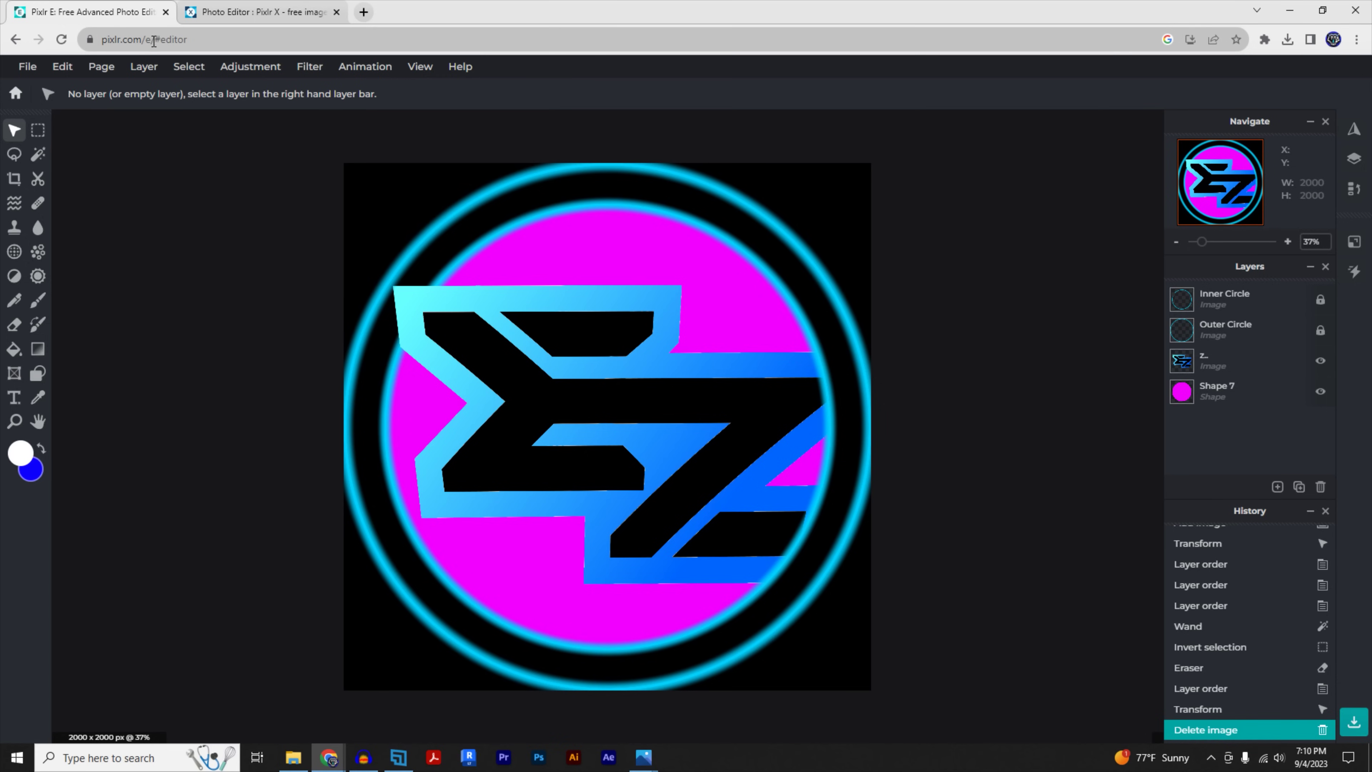
# Step: In the Pixlr E logo document, add the ai image file from the Desktop as a new layer
pyautogui.click(142, 67)
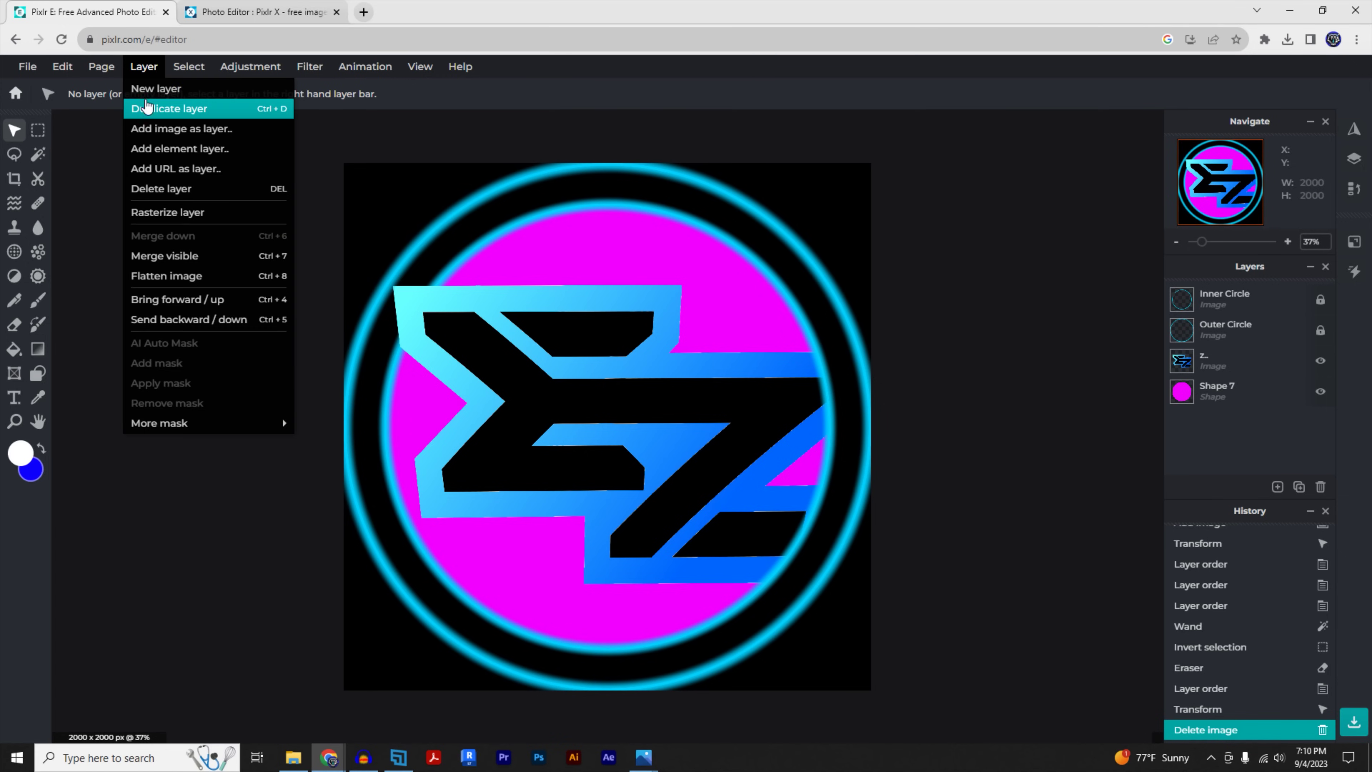
pyautogui.click(179, 129)
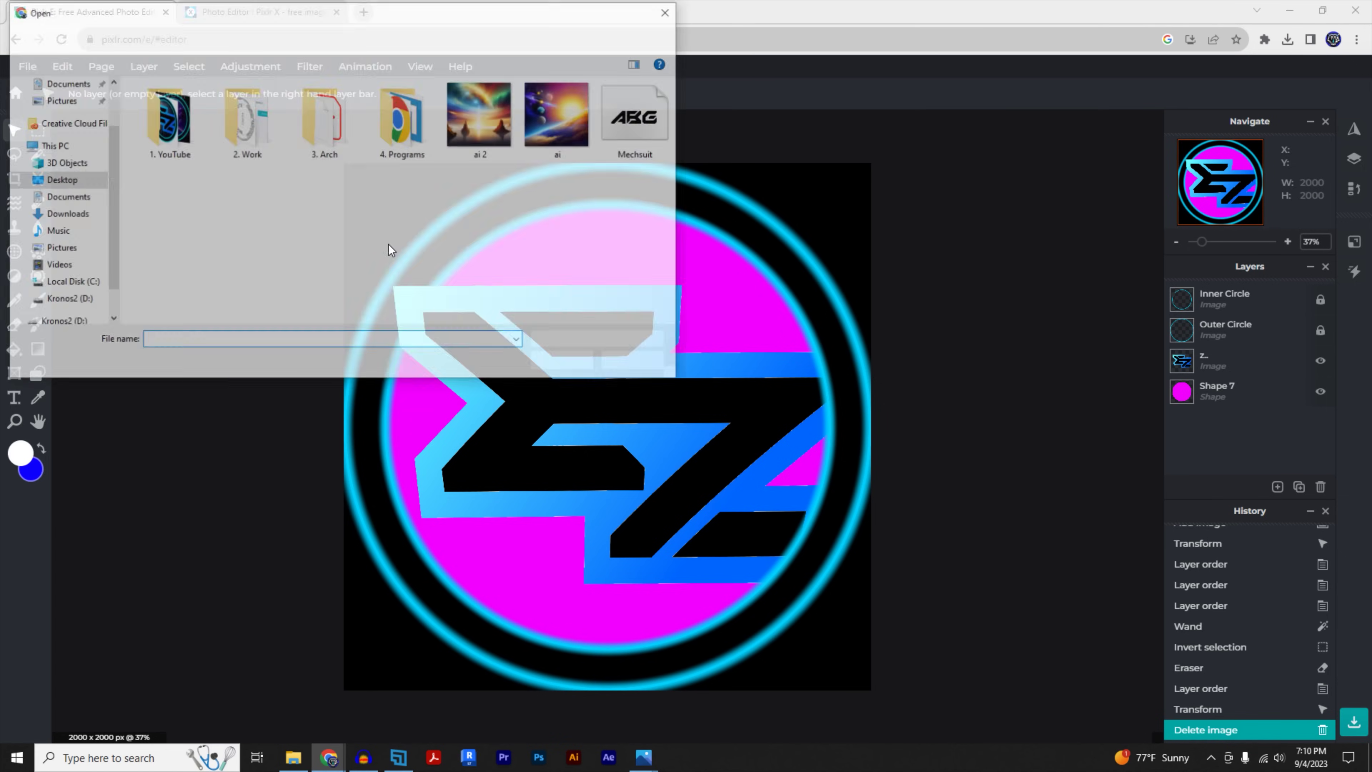
pyautogui.doubleClick(564, 141)
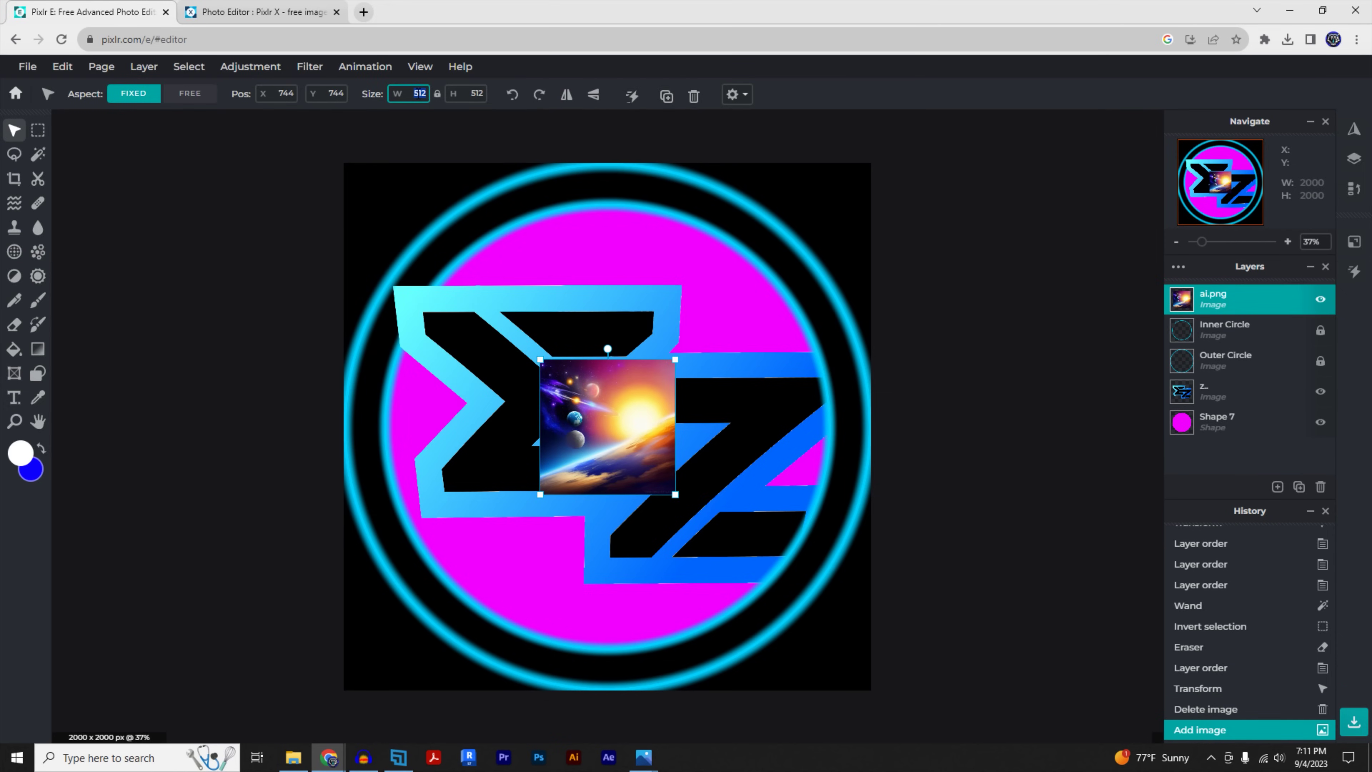
# Step: Scale the ai.png layer to 2000 × 2000 px over the whole canvas, and place it beneath the Shape 7 layer
pyautogui.write('2000')
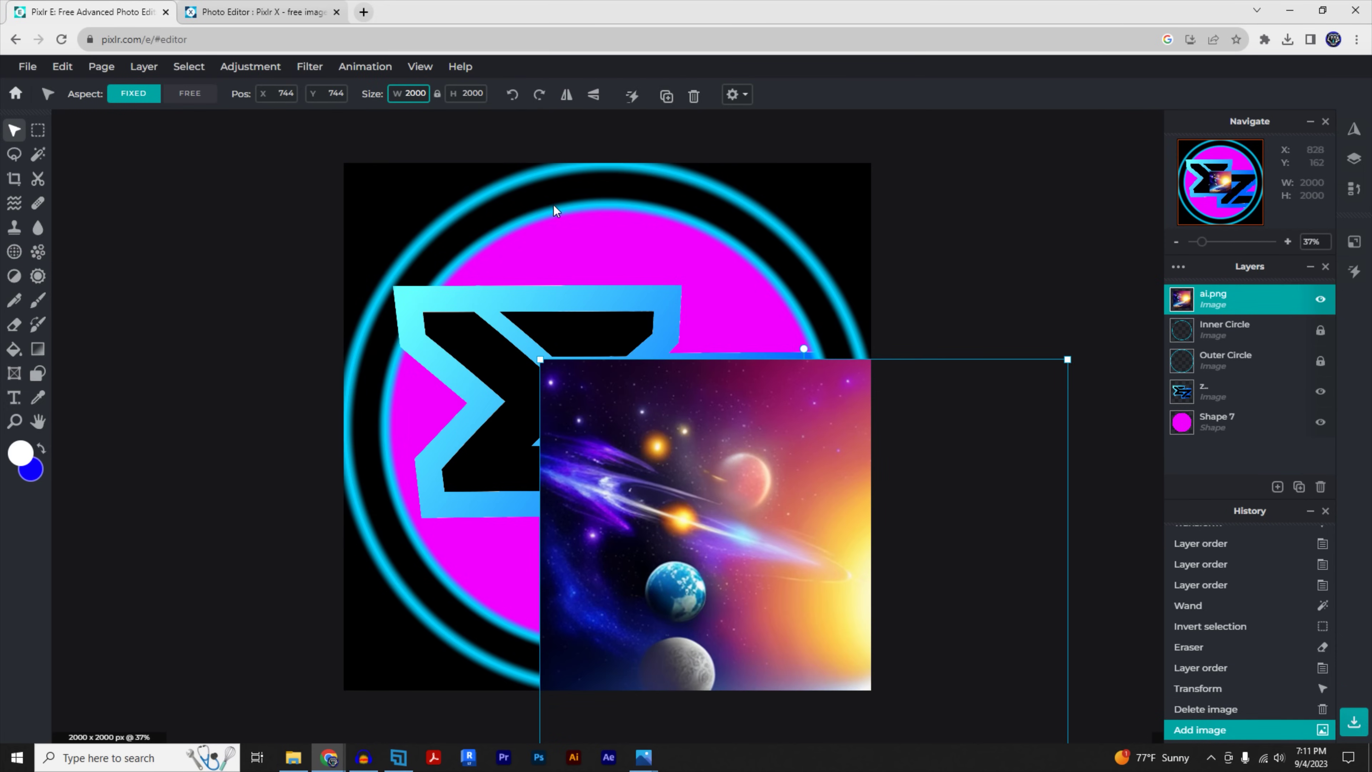
pyautogui.moveTo(745, 474); pyautogui.dragTo(548, 277)
pyautogui.moveTo(1208, 299); pyautogui.dragTo(1220, 424)
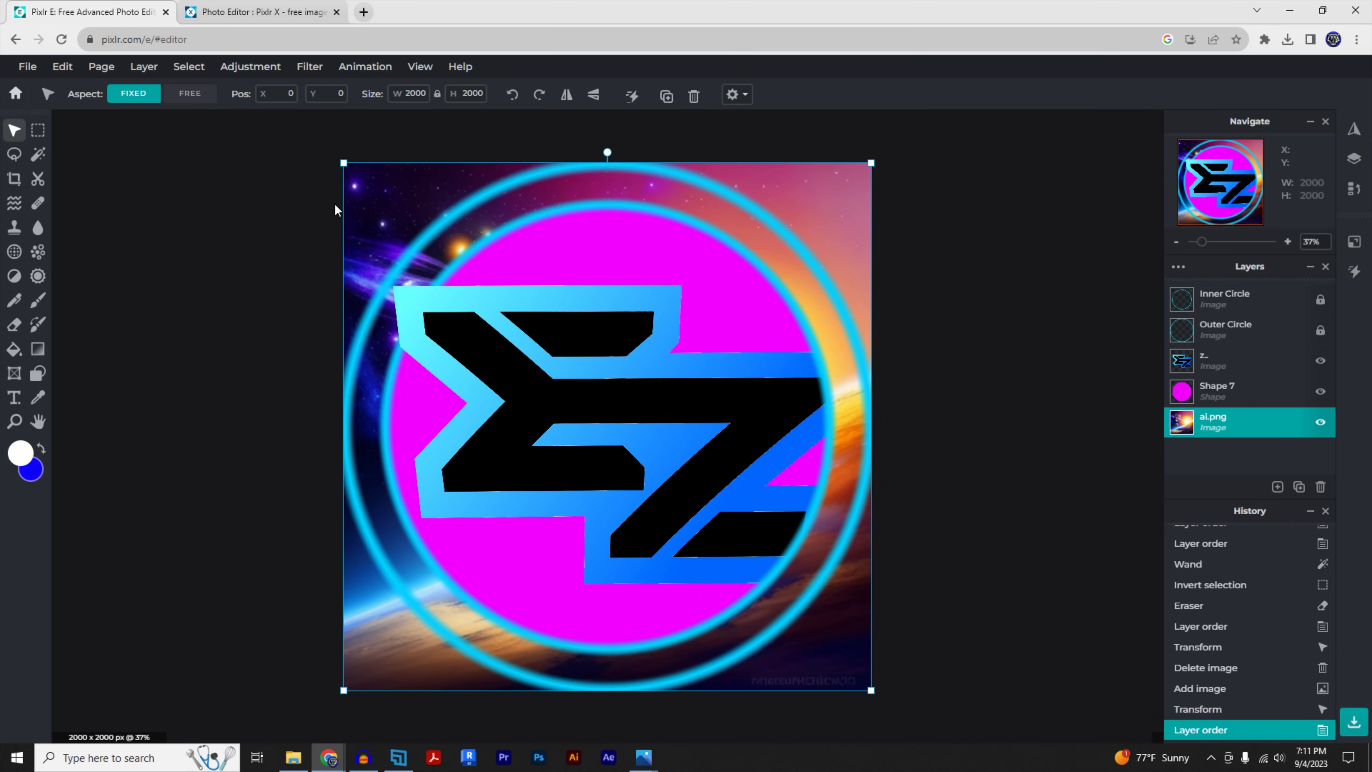
# Step: Select the magenta circle on the Shape 7 layer with the Magic Wand, and invert the selection to cover the area outside it
pyautogui.click(42, 157)
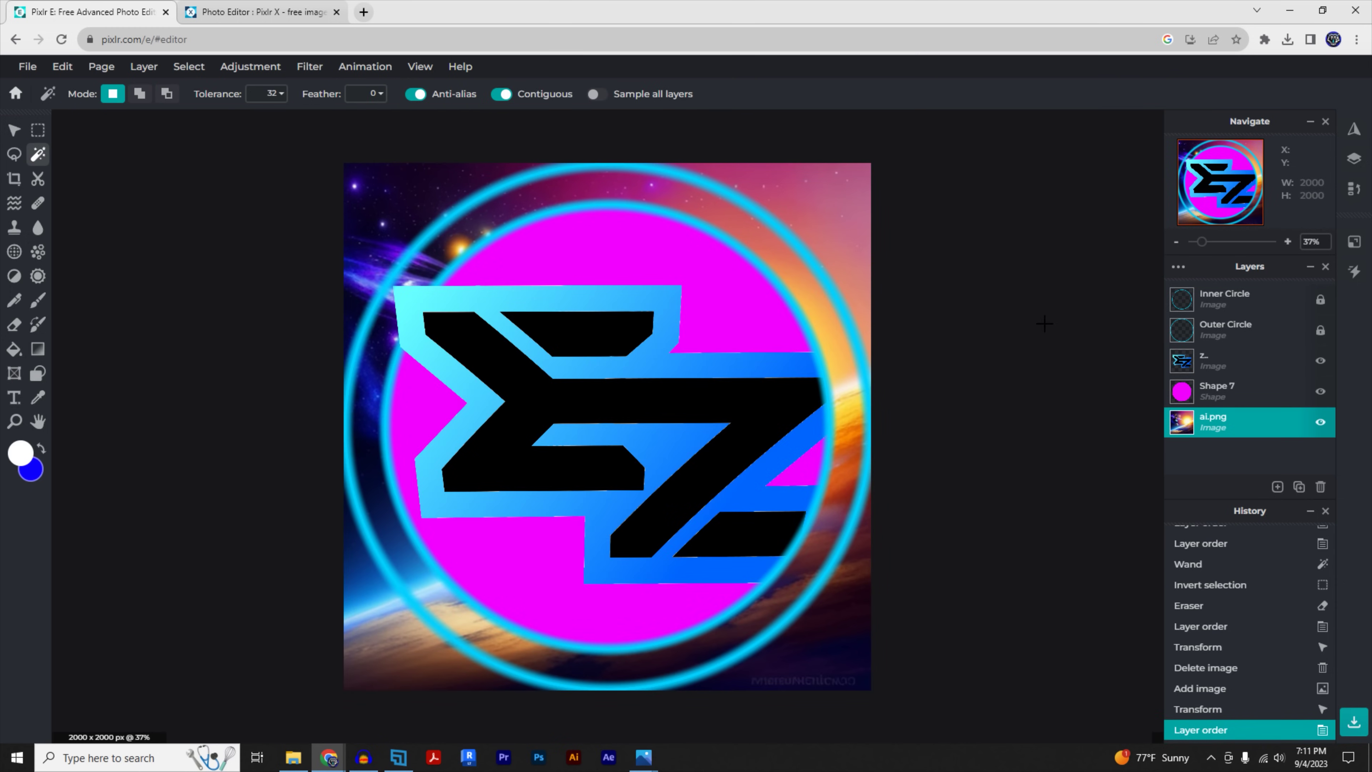
pyautogui.click(1222, 399)
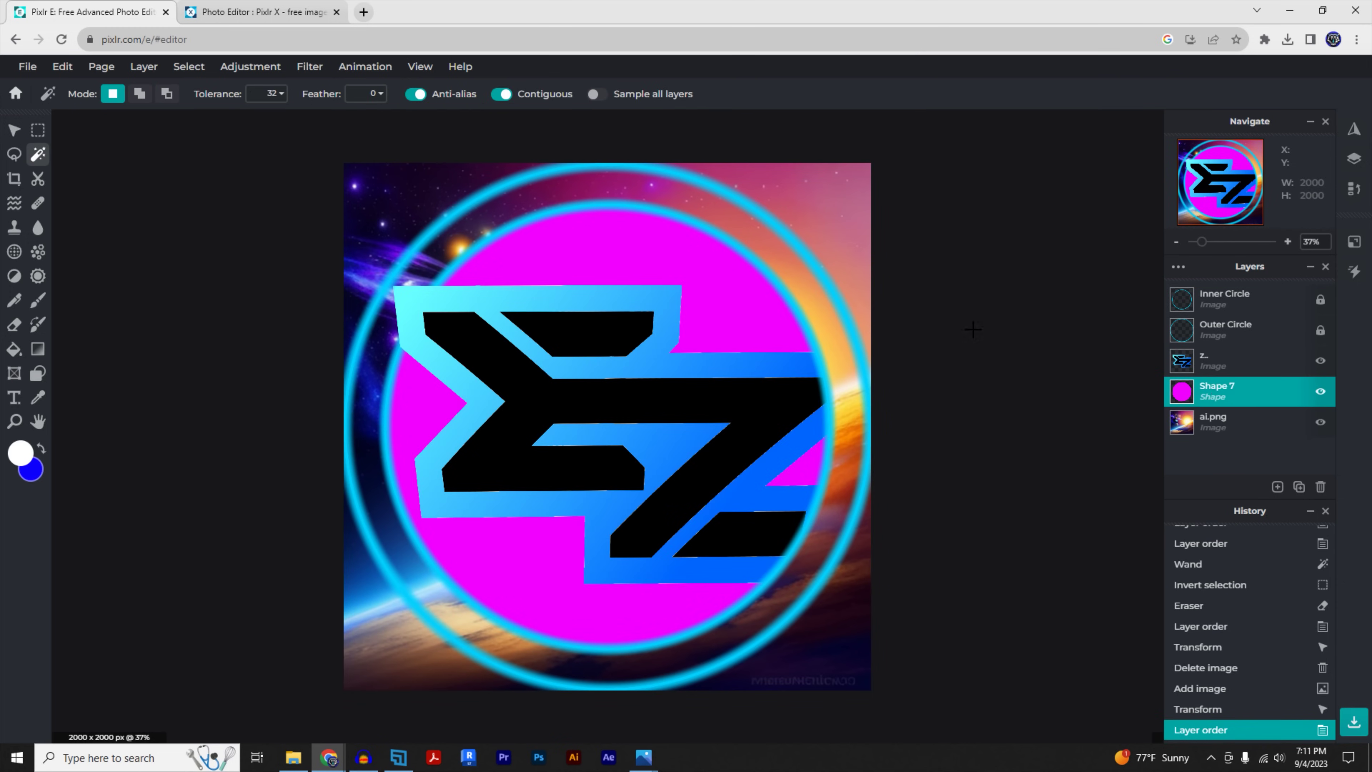
pyautogui.click(601, 247)
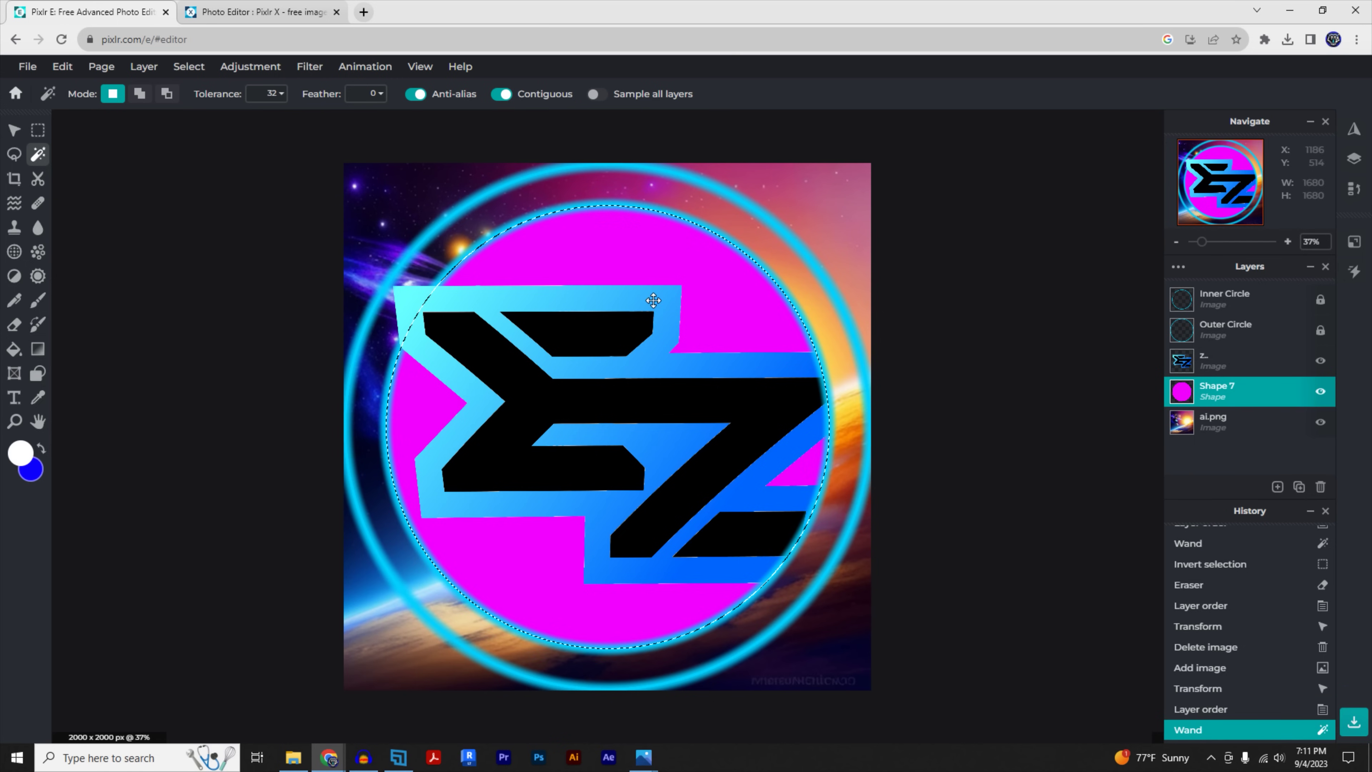
pyautogui.rightClick(550, 214)
pyautogui.click(586, 290)
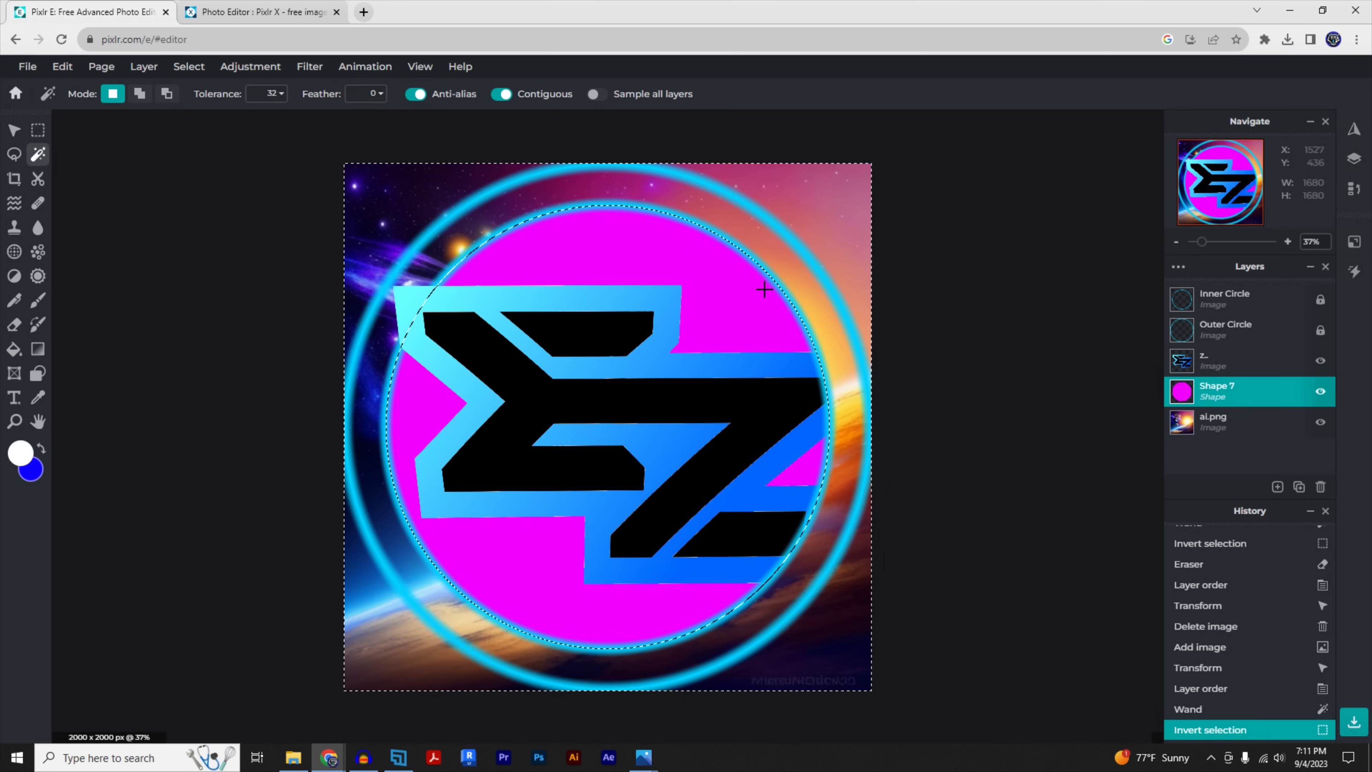
# Step: Erase the ai.png layer outside the circle with a soft 1000 px brush at 80% opacity, and clear the selection
pyautogui.click(14, 324)
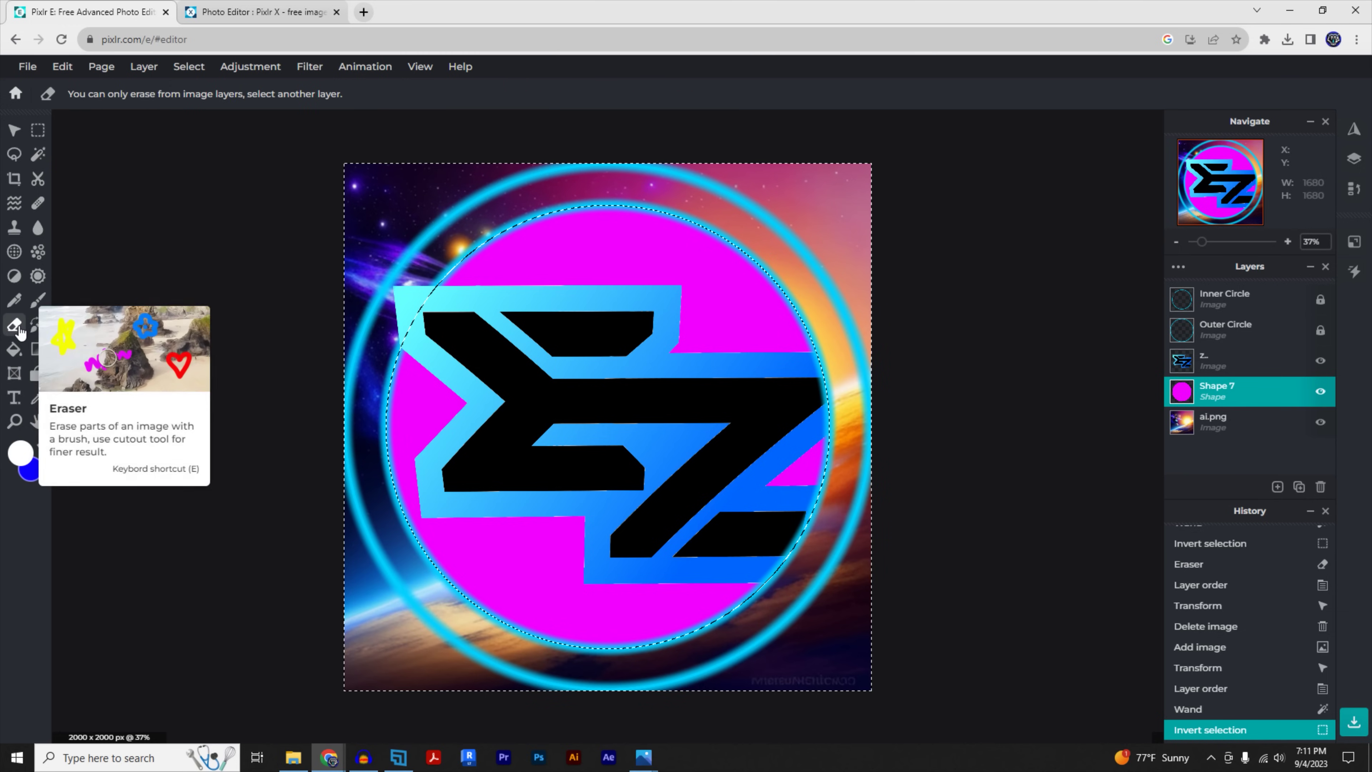
pyautogui.click(1213, 422)
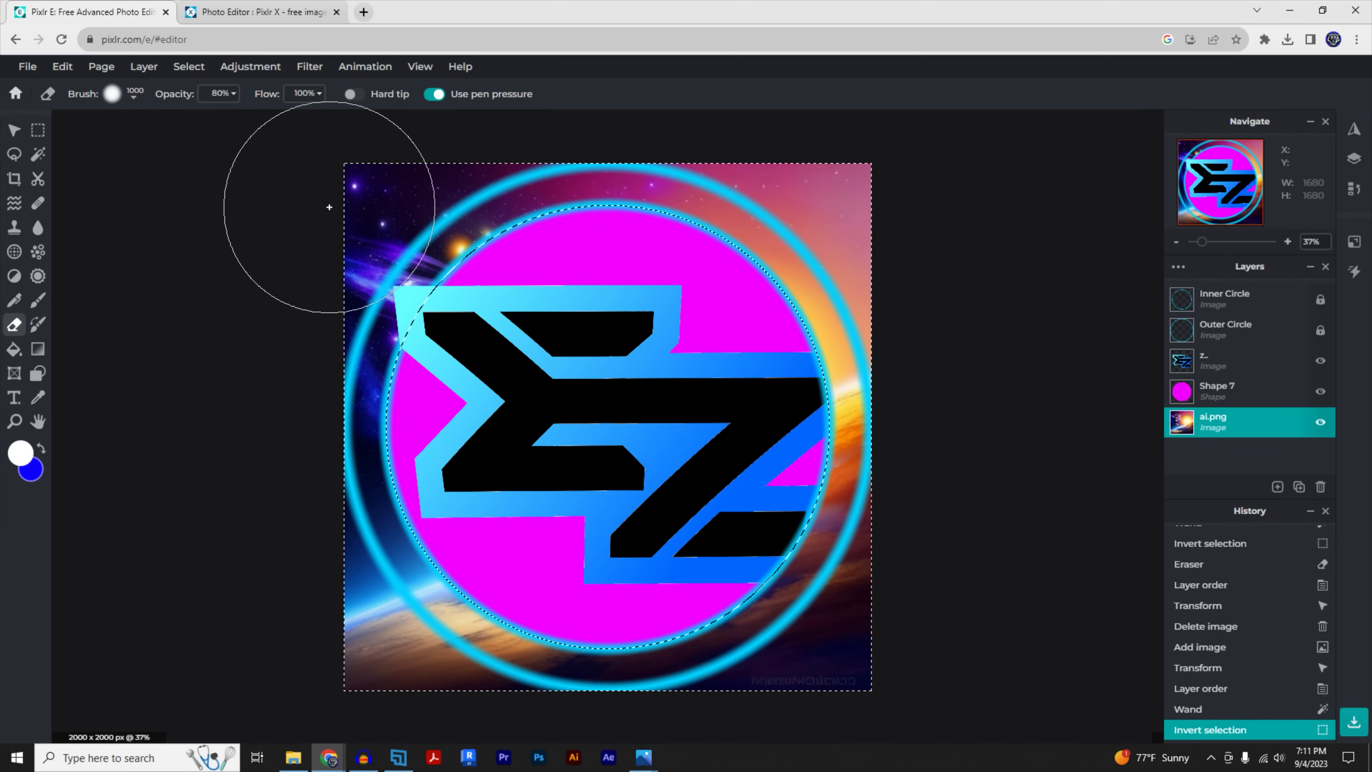
pyautogui.click(356, 258)
pyautogui.moveTo(355, 258)
pyautogui.mouseDown()
pyautogui.moveTo(337, 208)
pyautogui.moveTo(526, 200)
pyautogui.moveTo(812, 221)
pyautogui.moveTo(847, 594)
pyautogui.moveTo(444, 598)
pyautogui.moveTo(356, 509)
pyautogui.mouseUp()
pyautogui.press('l')
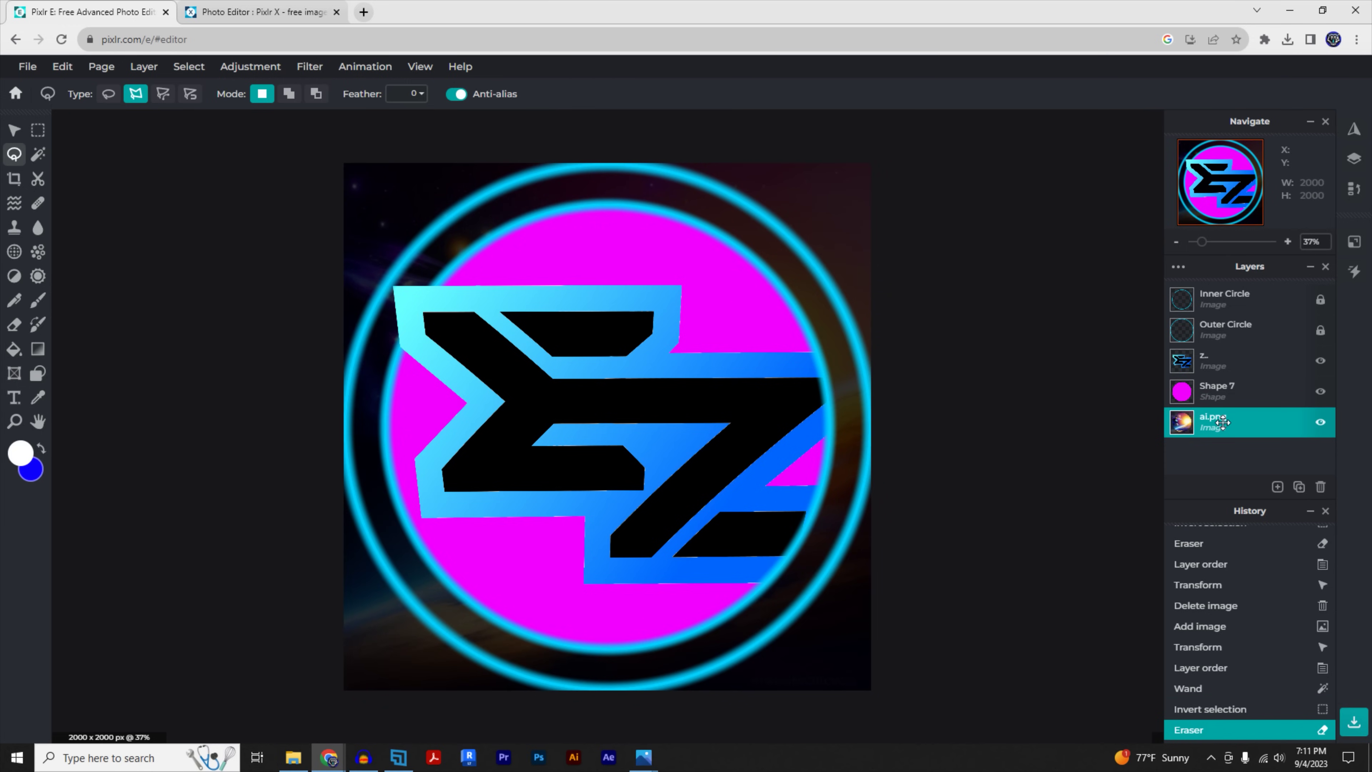
# Step: Place the ai.png layer above the Shape 7 layer and flip it horizontally
pyautogui.moveTo(1224, 423); pyautogui.dragTo(1222, 390)
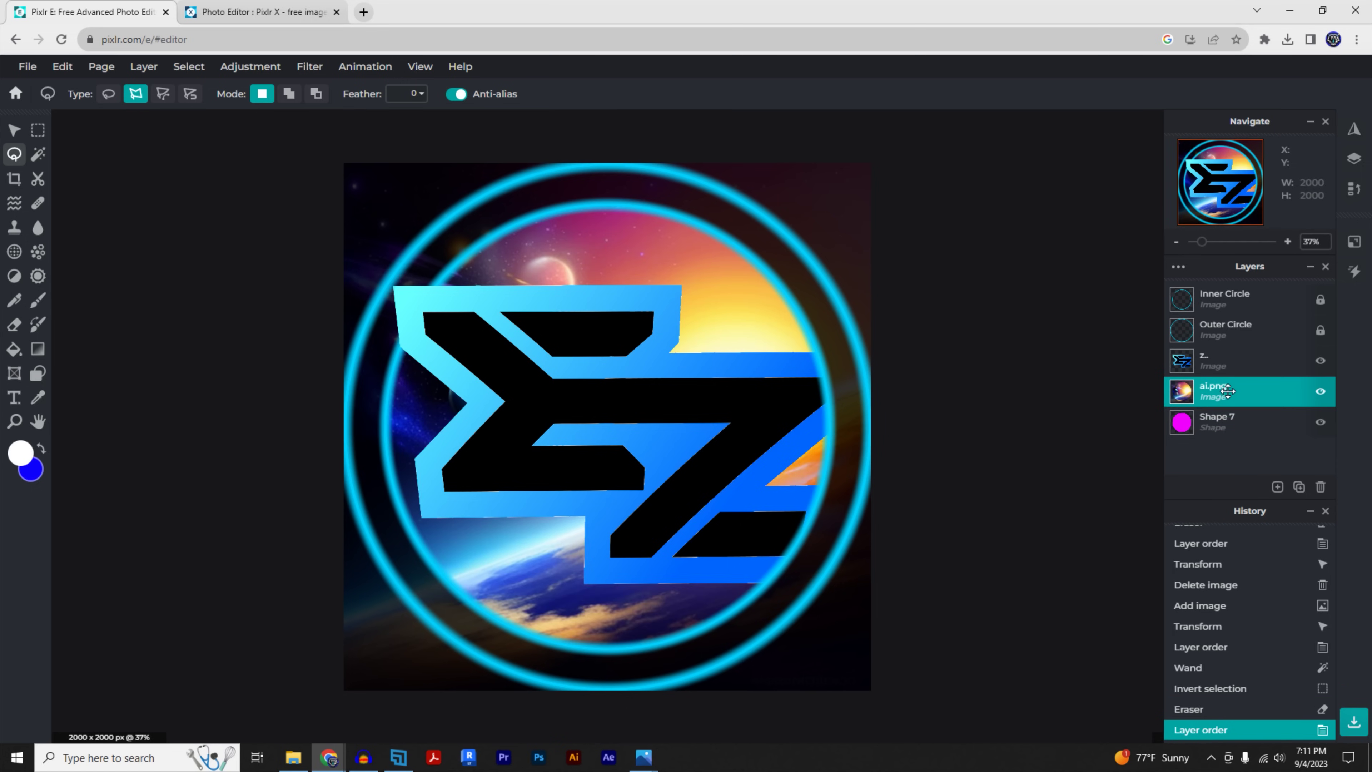
pyautogui.press('v')
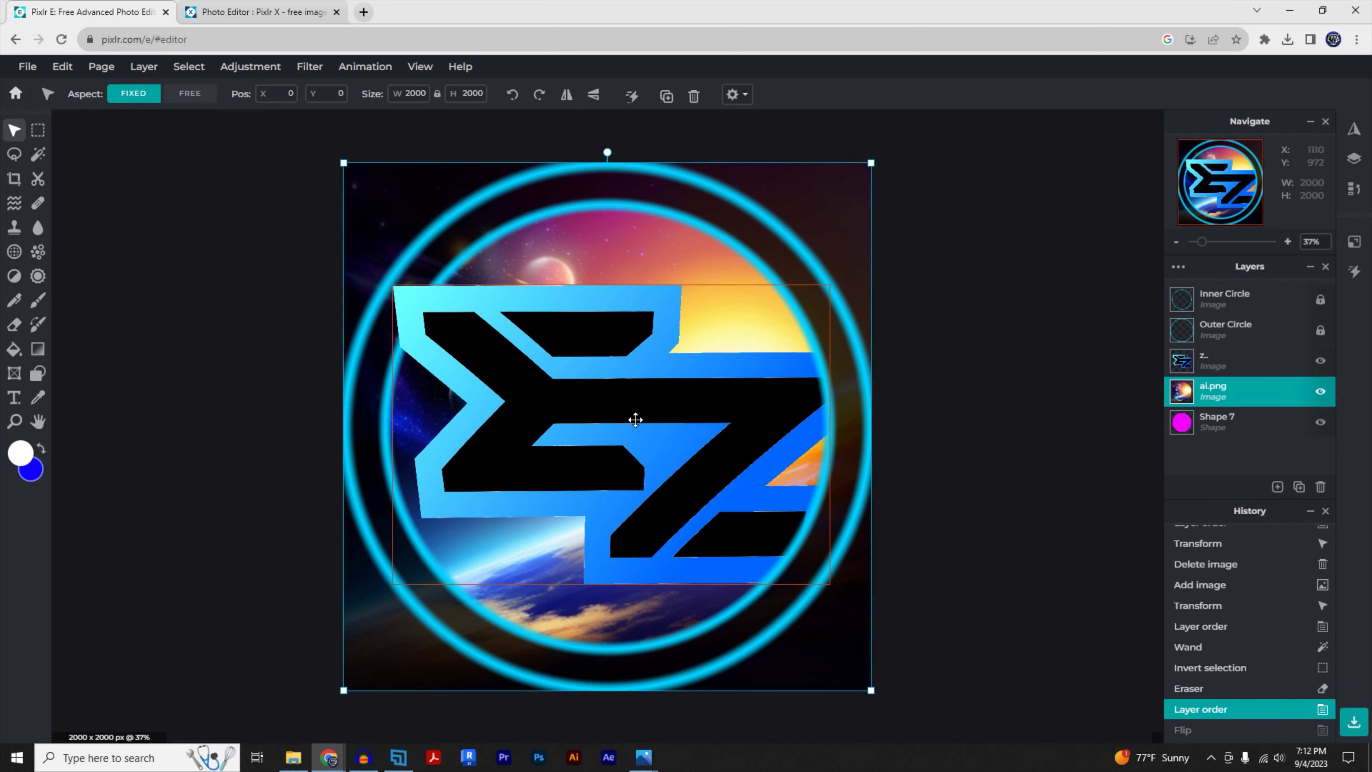
pyautogui.click(567, 96)
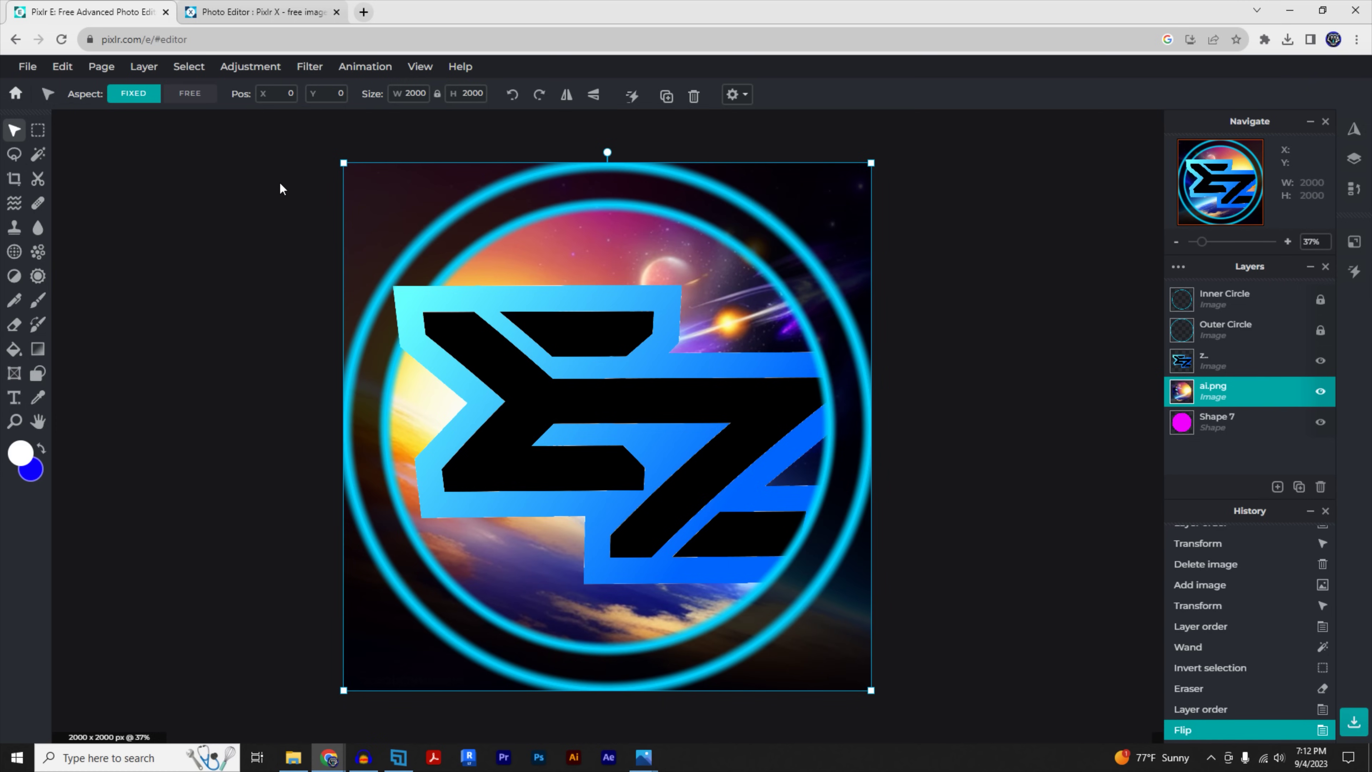
# Step: Colorize the ai.png layer purple using Hue and saturation, with hue 87, saturation 46 and lightness -22
pyautogui.click(246, 73)
pyautogui.click(246, 192)
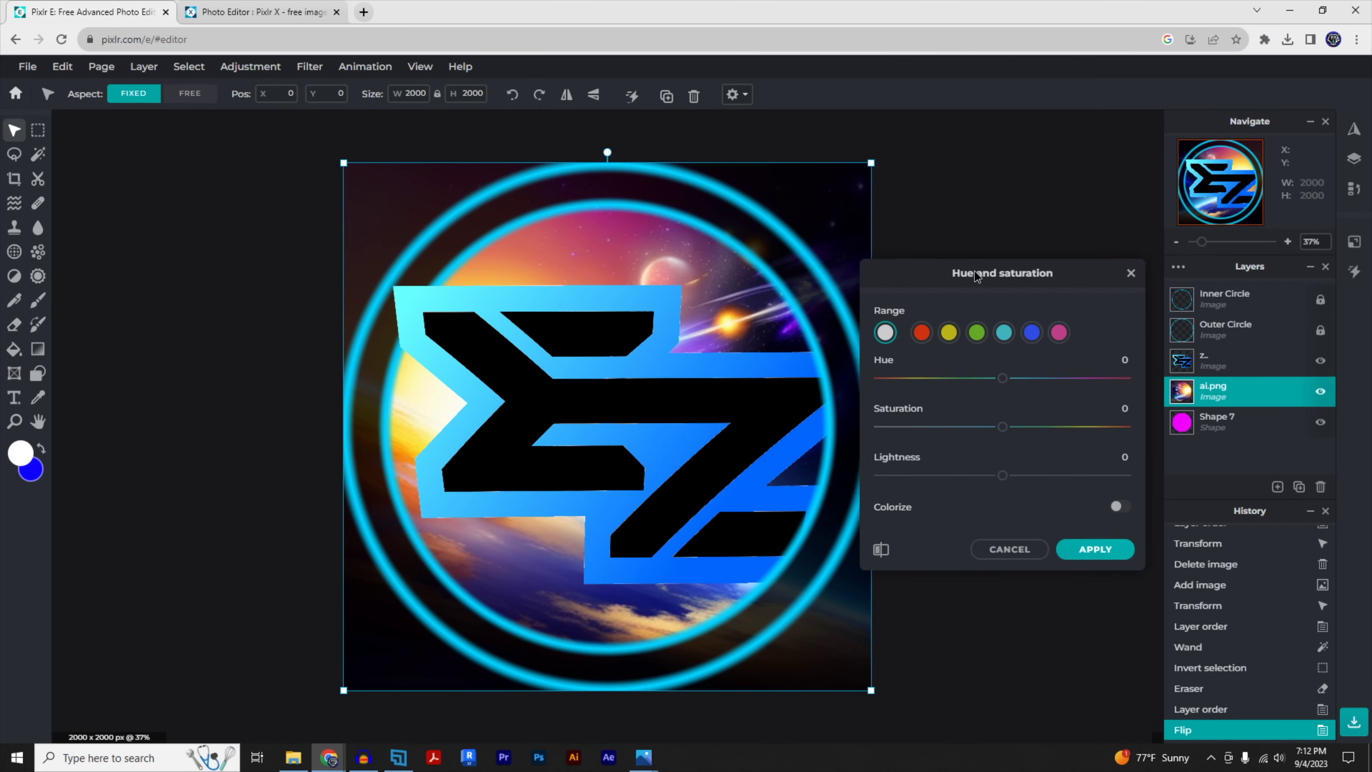
pyautogui.moveTo(973, 273); pyautogui.dragTo(1010, 260)
pyautogui.click(1152, 495)
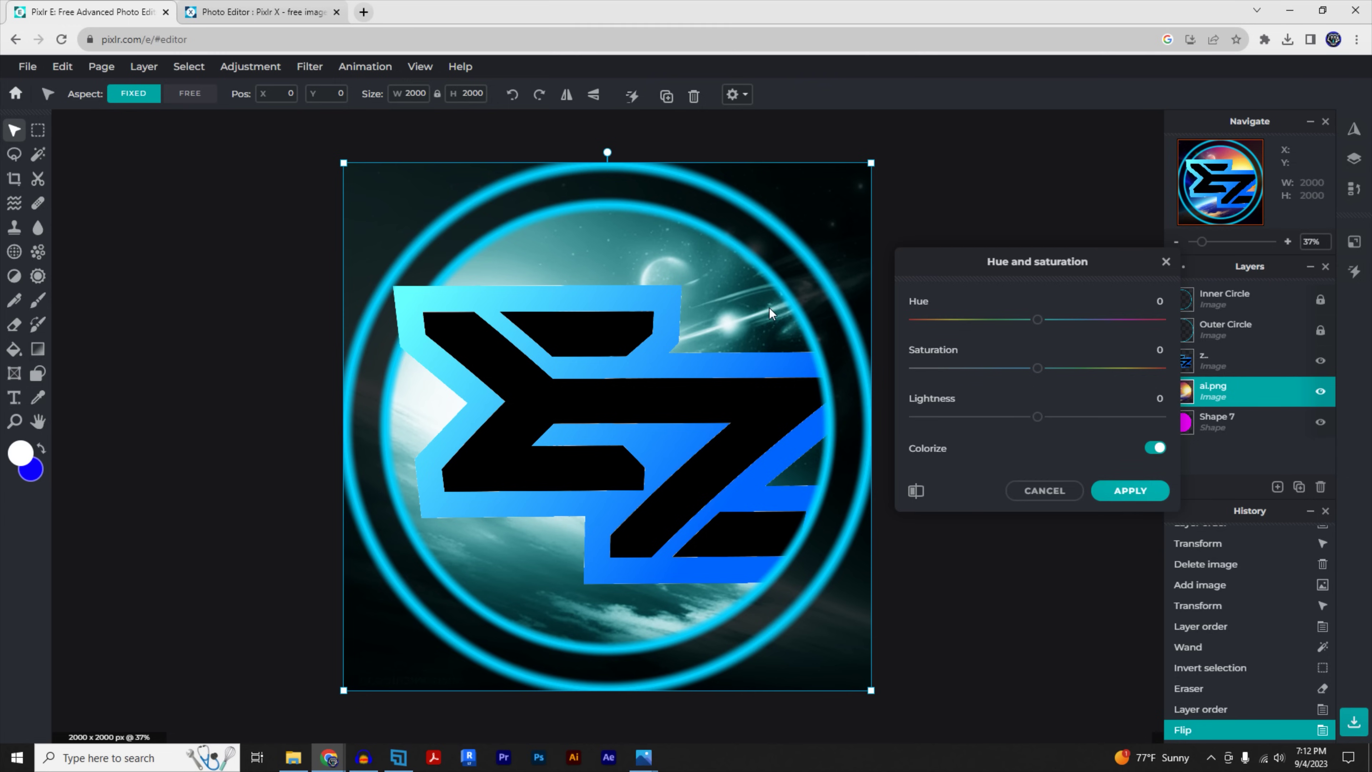
pyautogui.moveTo(1038, 320); pyautogui.dragTo(1098, 320)
pyautogui.click(1096, 368)
pyautogui.click(1011, 417)
pyautogui.moveTo(1012, 419)
pyautogui.mouseDown()
pyautogui.moveTo(923, 424)
pyautogui.moveTo(1012, 425)
pyautogui.mouseUp()
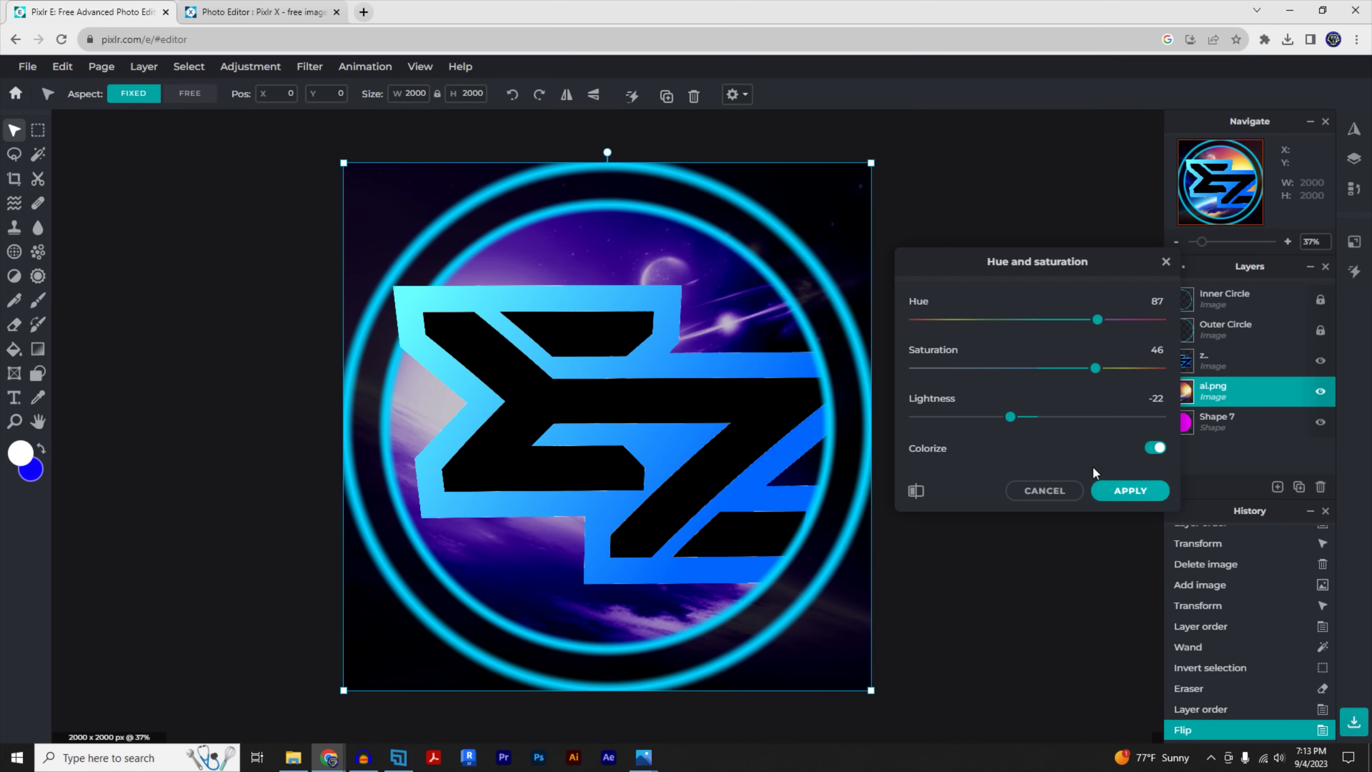
pyautogui.click(1128, 490)
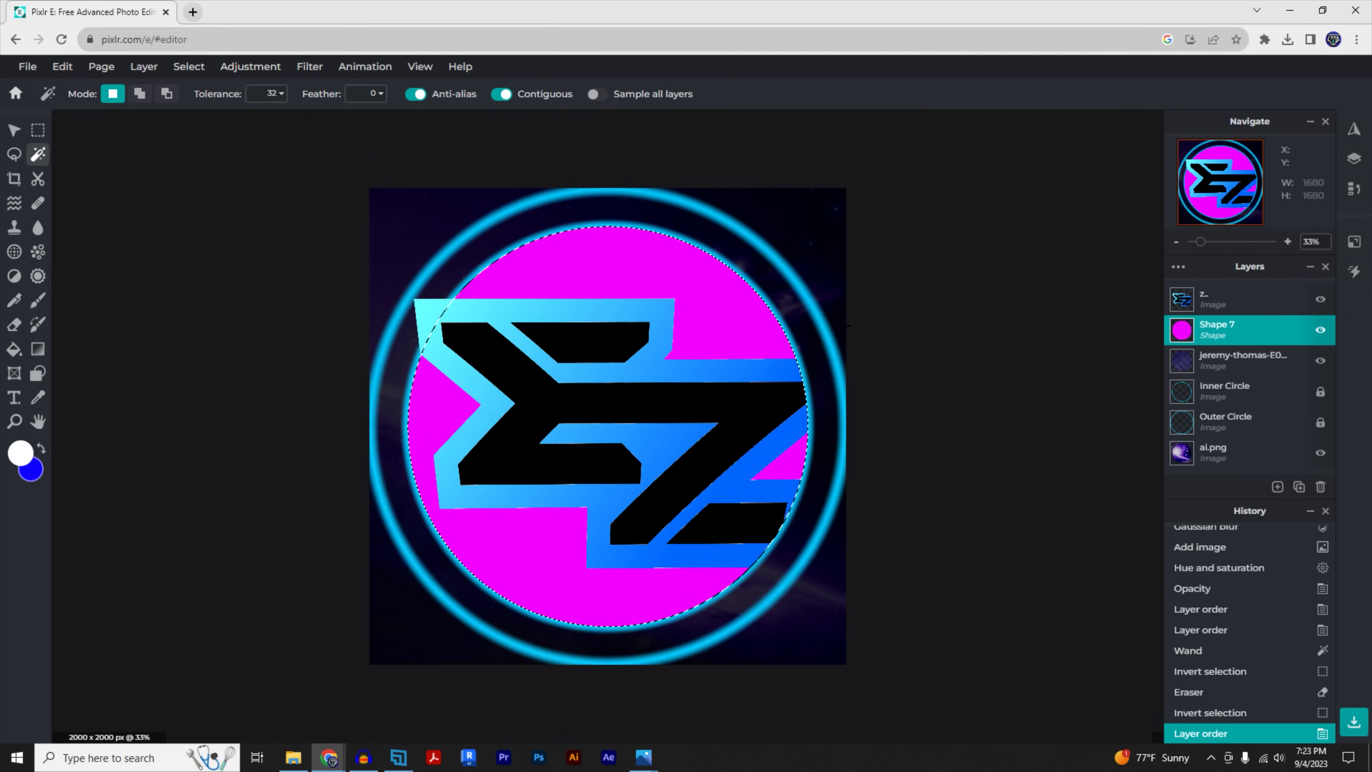
# Step: Rasterize the Shape 7 circle, and set up a radial gradient with magenta #E600FF as its start colour
pyautogui.click(138, 75)
pyautogui.click(161, 221)
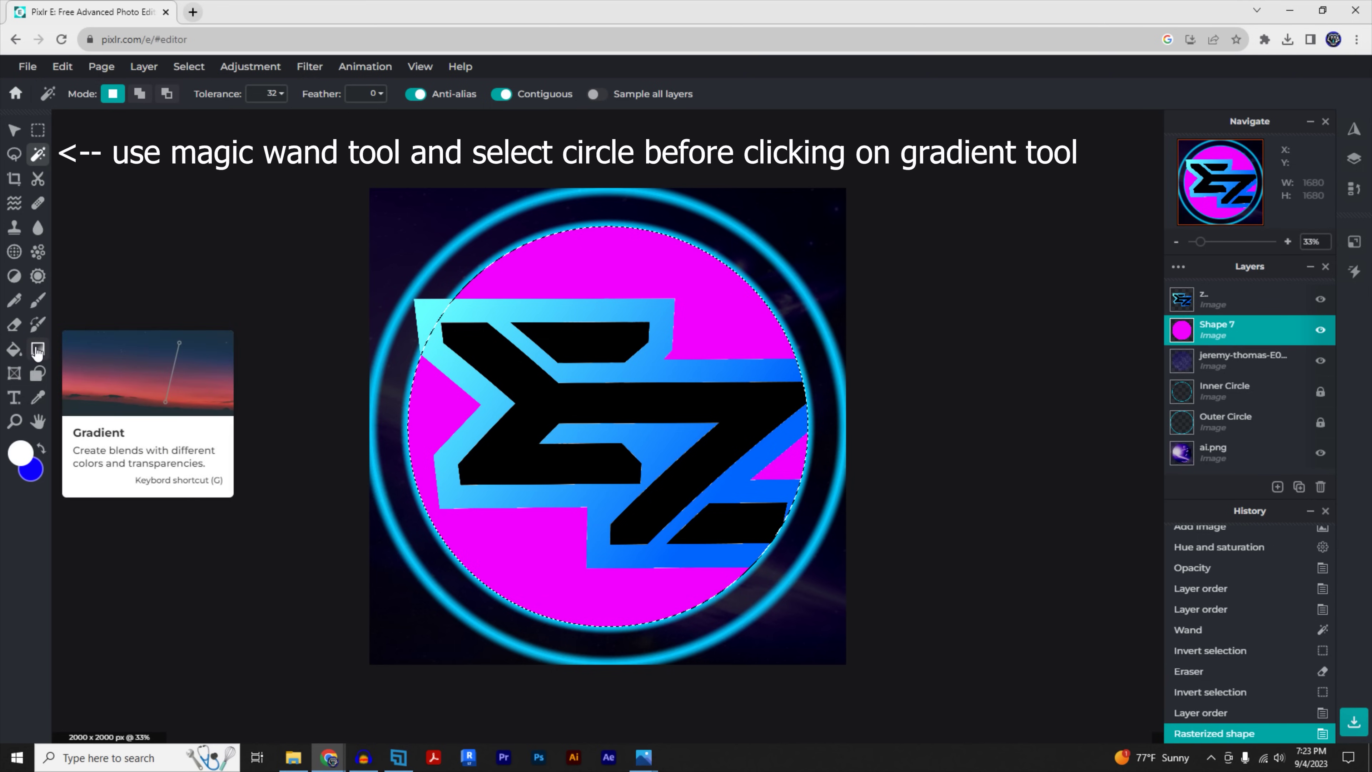
pyautogui.click(37, 351)
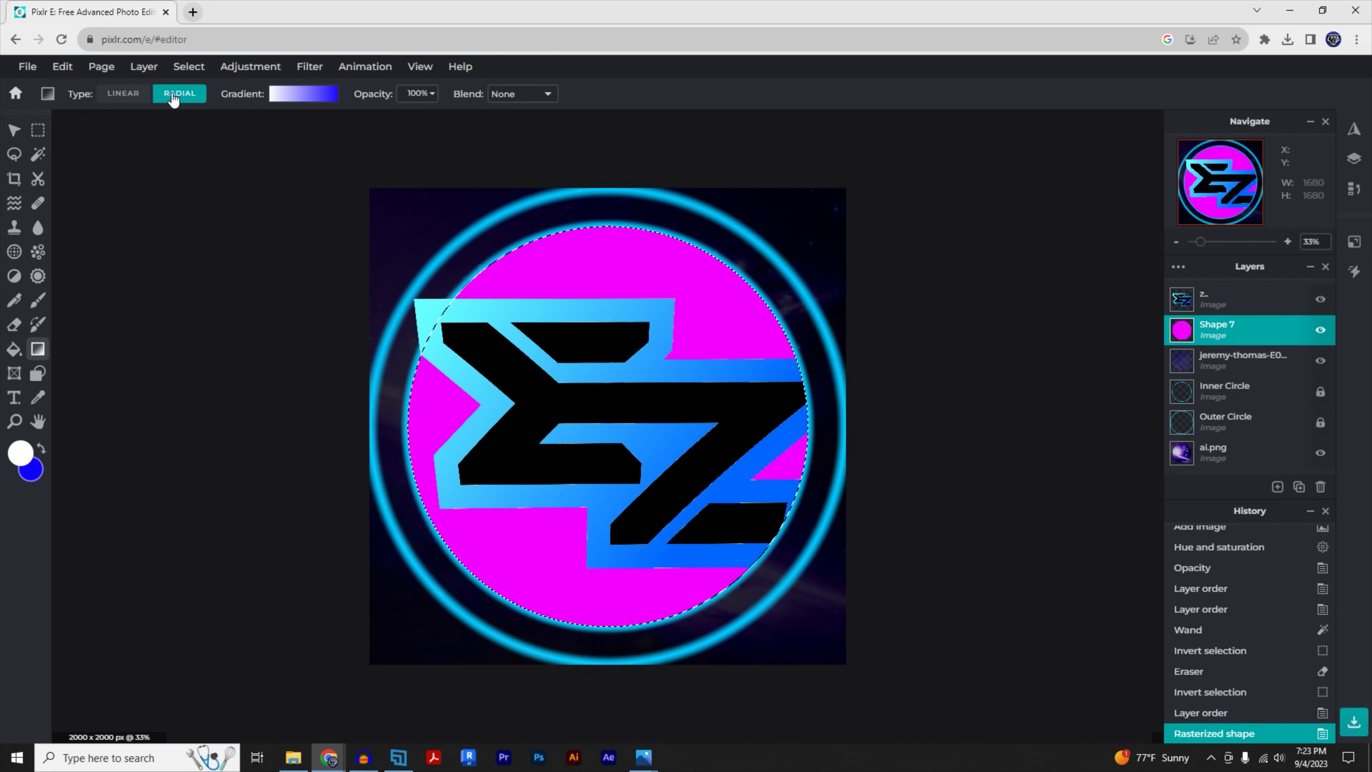
pyautogui.click(304, 96)
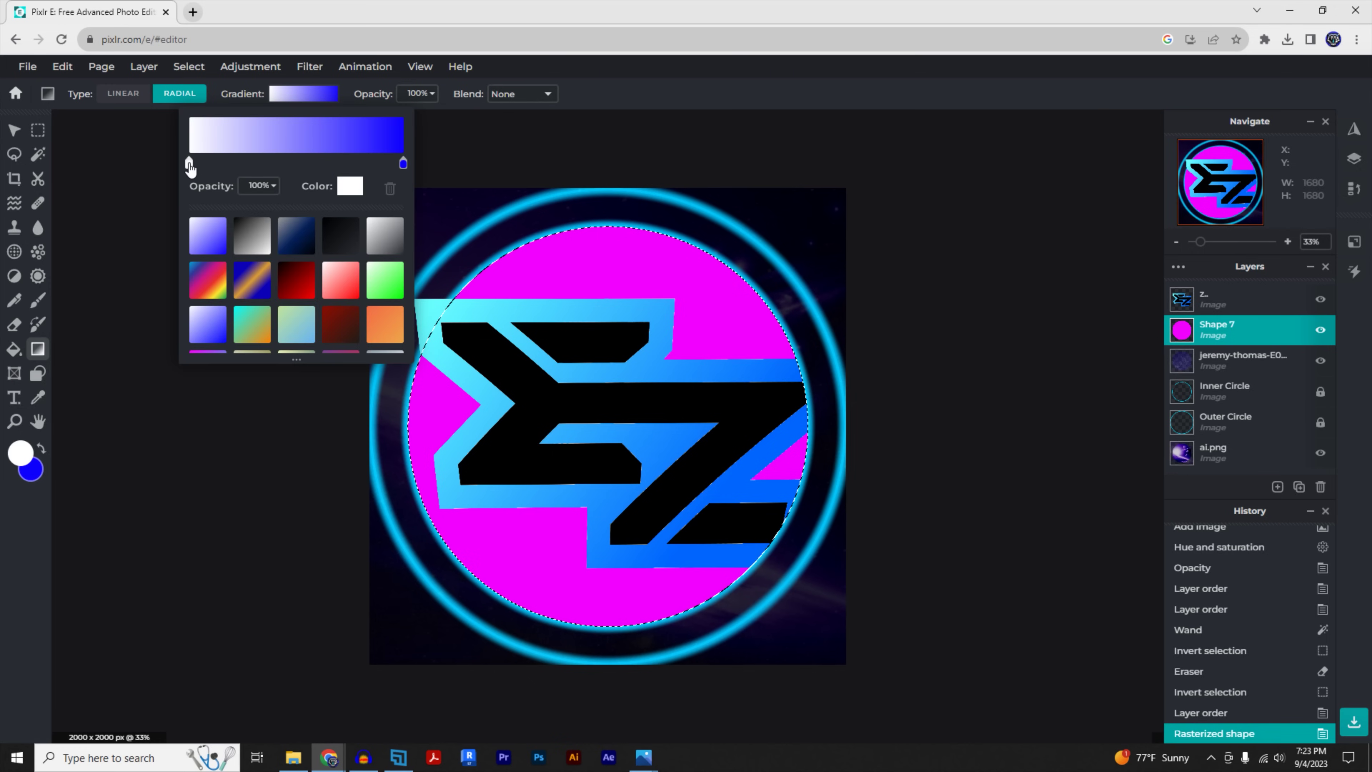
pyautogui.click(351, 188)
pyautogui.click(1074, 346)
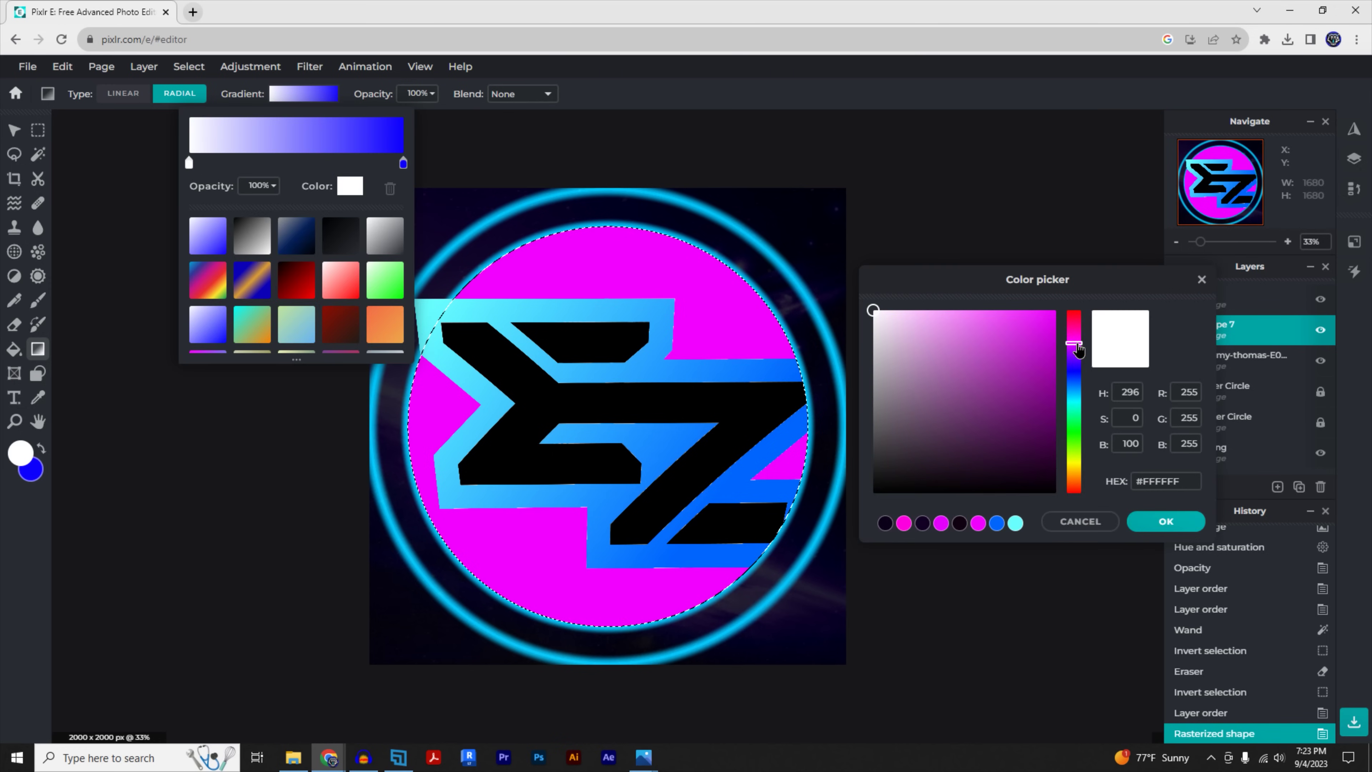
pyautogui.click(1057, 310)
pyautogui.click(1075, 344)
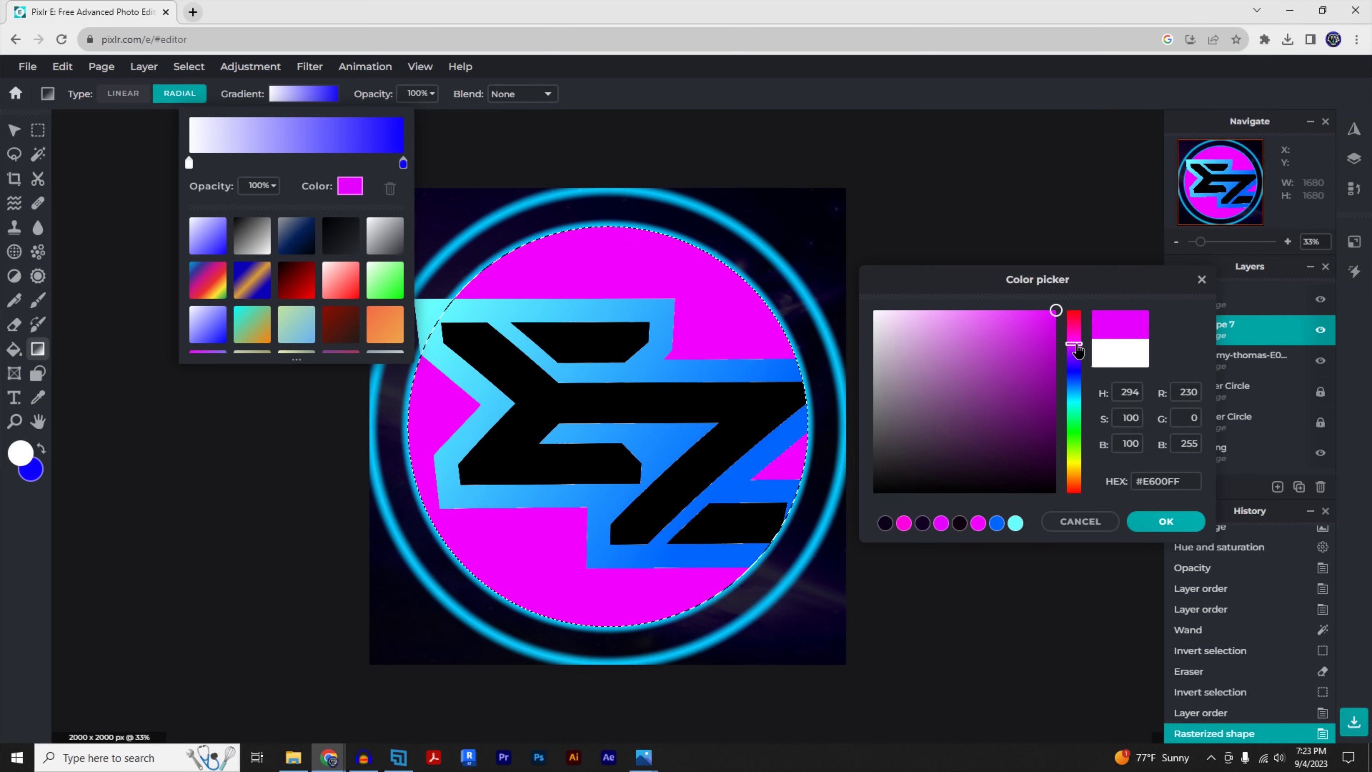
pyautogui.click(1172, 520)
# Step: Set the gradient's end colour to very dark purple, fill the selected circle from upper left to lower right, and clear the selection
pyautogui.click(403, 162)
pyautogui.click(350, 186)
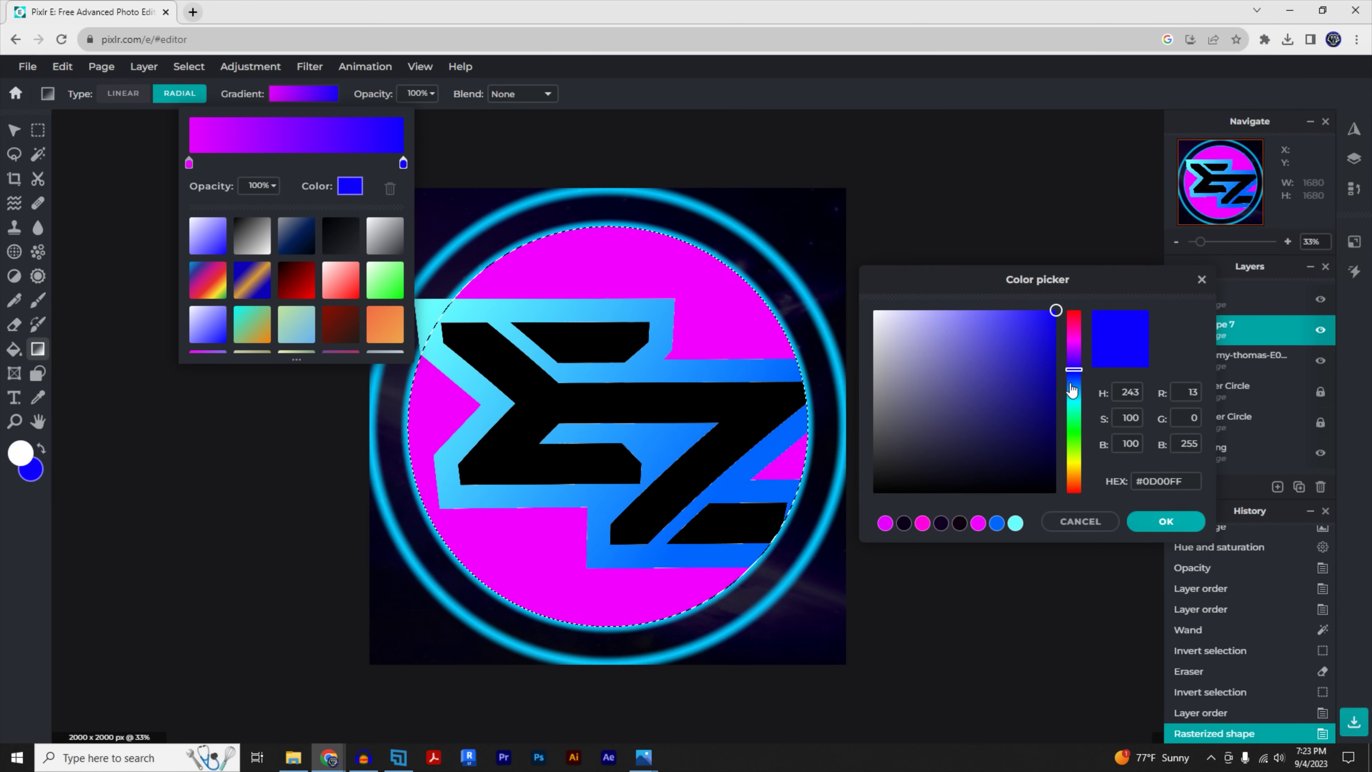
pyautogui.click(1074, 356)
pyautogui.click(1049, 440)
pyautogui.click(1166, 522)
pyautogui.moveTo(377, 194); pyautogui.dragTo(745, 553)
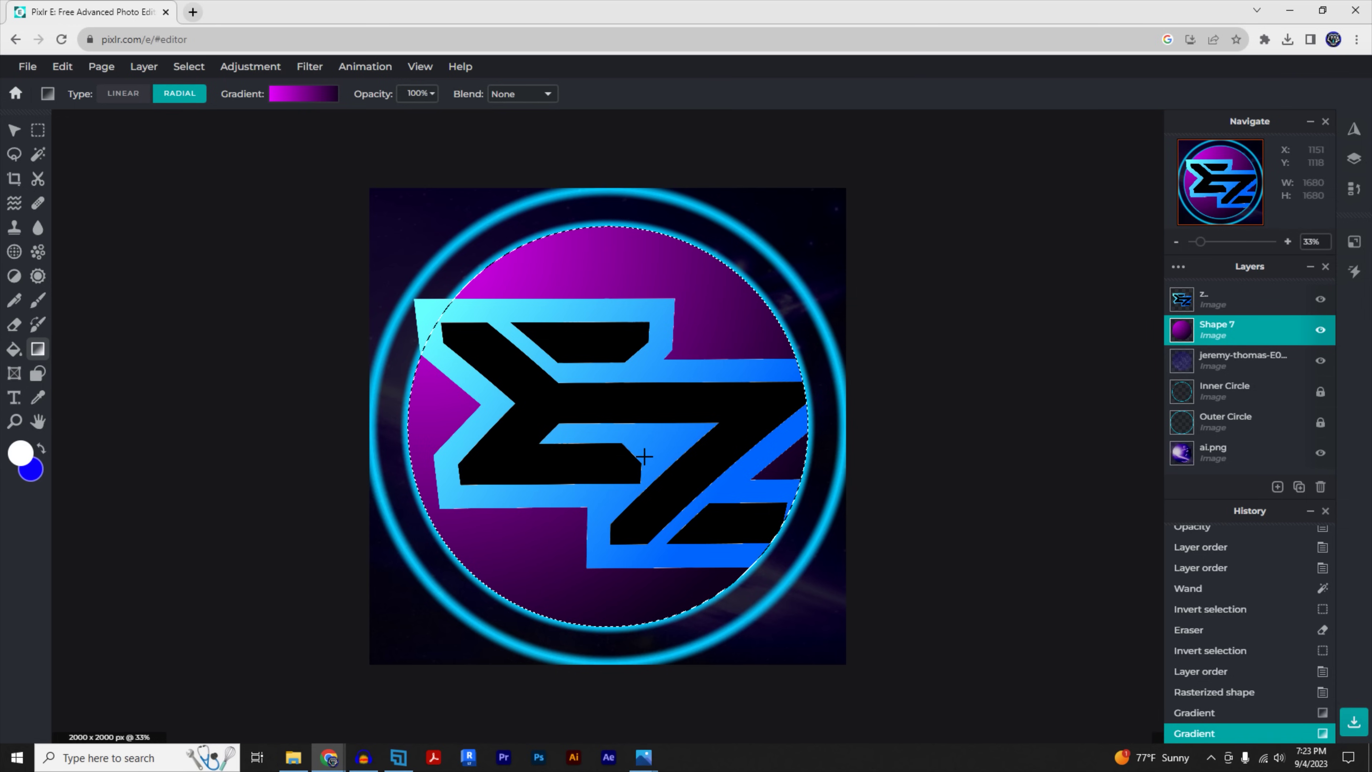
pyautogui.hotkey('ctrl', 'd')
pyautogui.press('l')
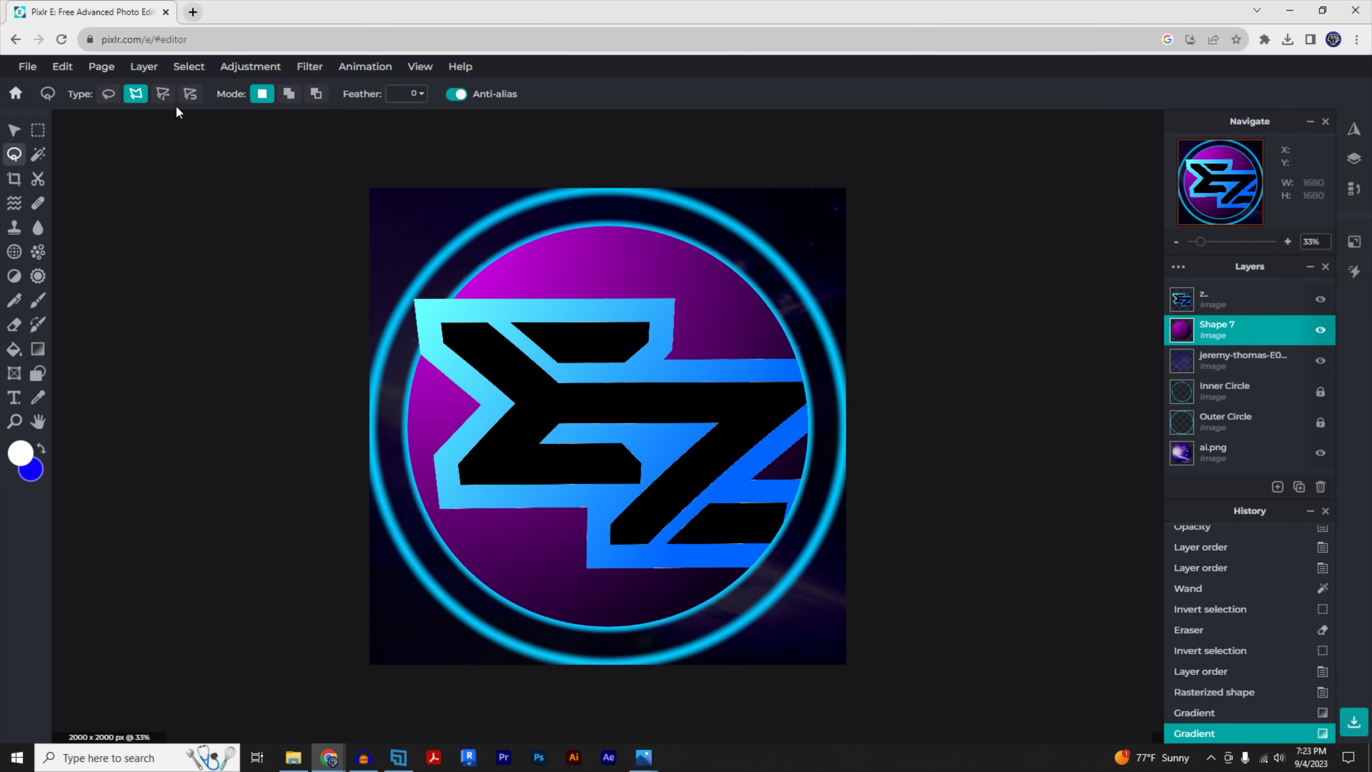
# Step: Arrange the layers so Inner Circle lies above the lettering, and lower the Shape 7 layer's opacity so the space image shows through
pyautogui.click(5, 133)
pyautogui.moveTo(1232, 324); pyautogui.dragTo(1214, 360)
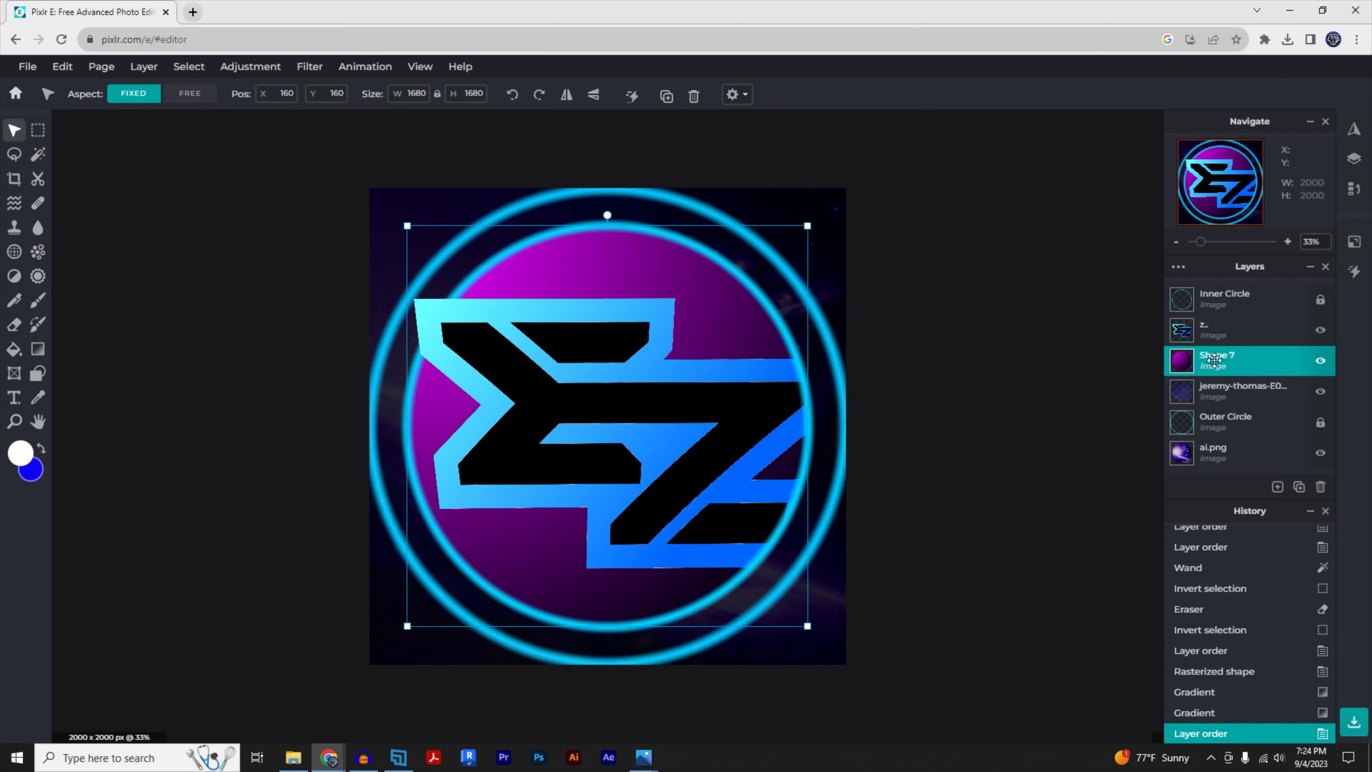
pyautogui.click(1214, 361)
pyautogui.moveTo(1056, 475); pyautogui.dragTo(1076, 485)
pyautogui.click(398, 292)
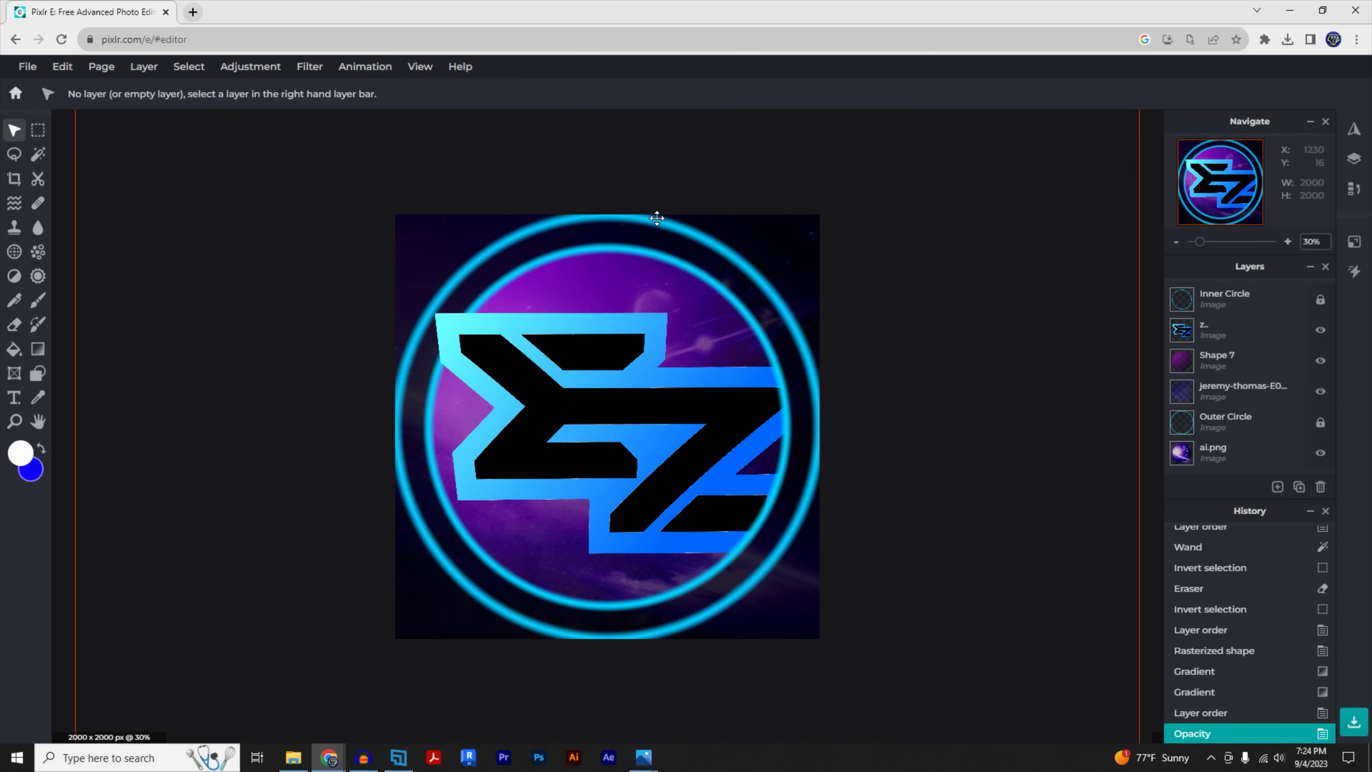
# Step: Save the finished logo as a transparent PNG image
pyautogui.scroll(-2, 655, 244)
pyautogui.click(30, 71)
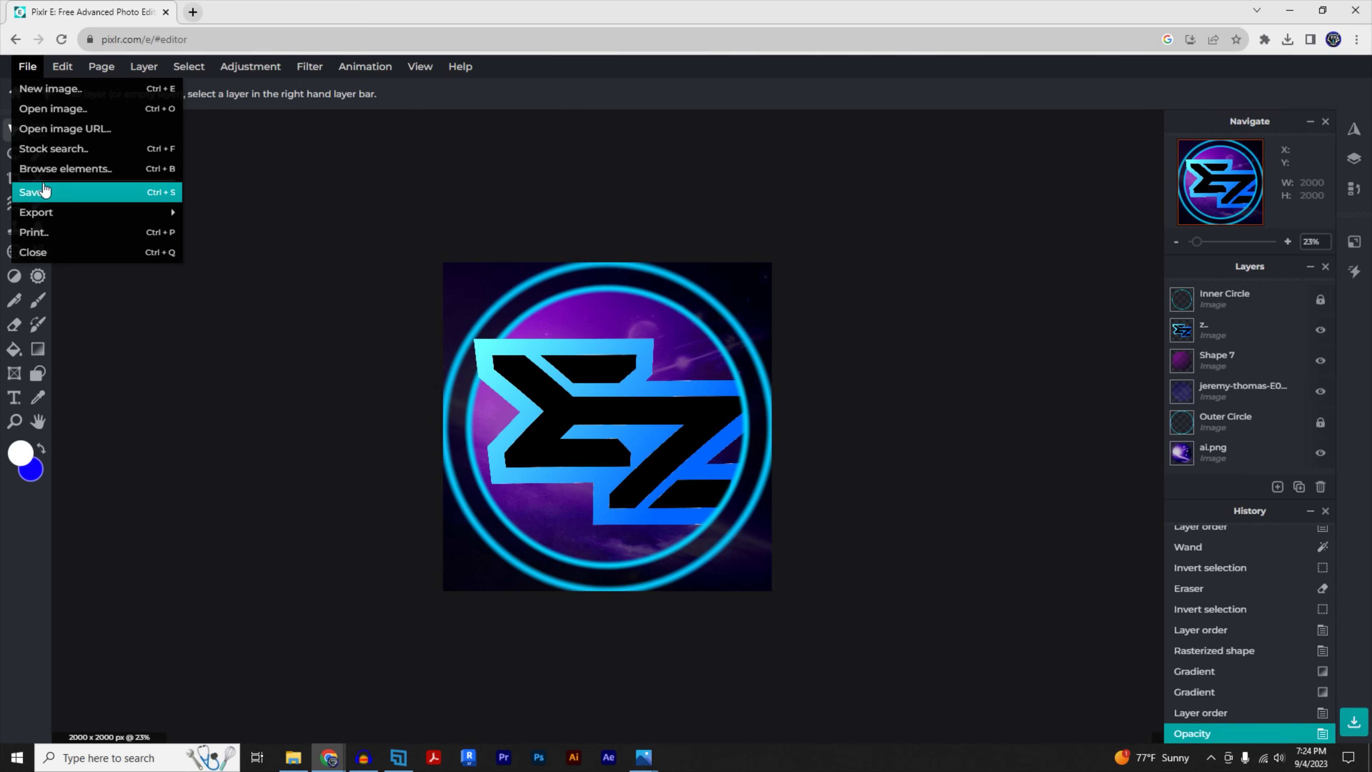
pyautogui.click(39, 192)
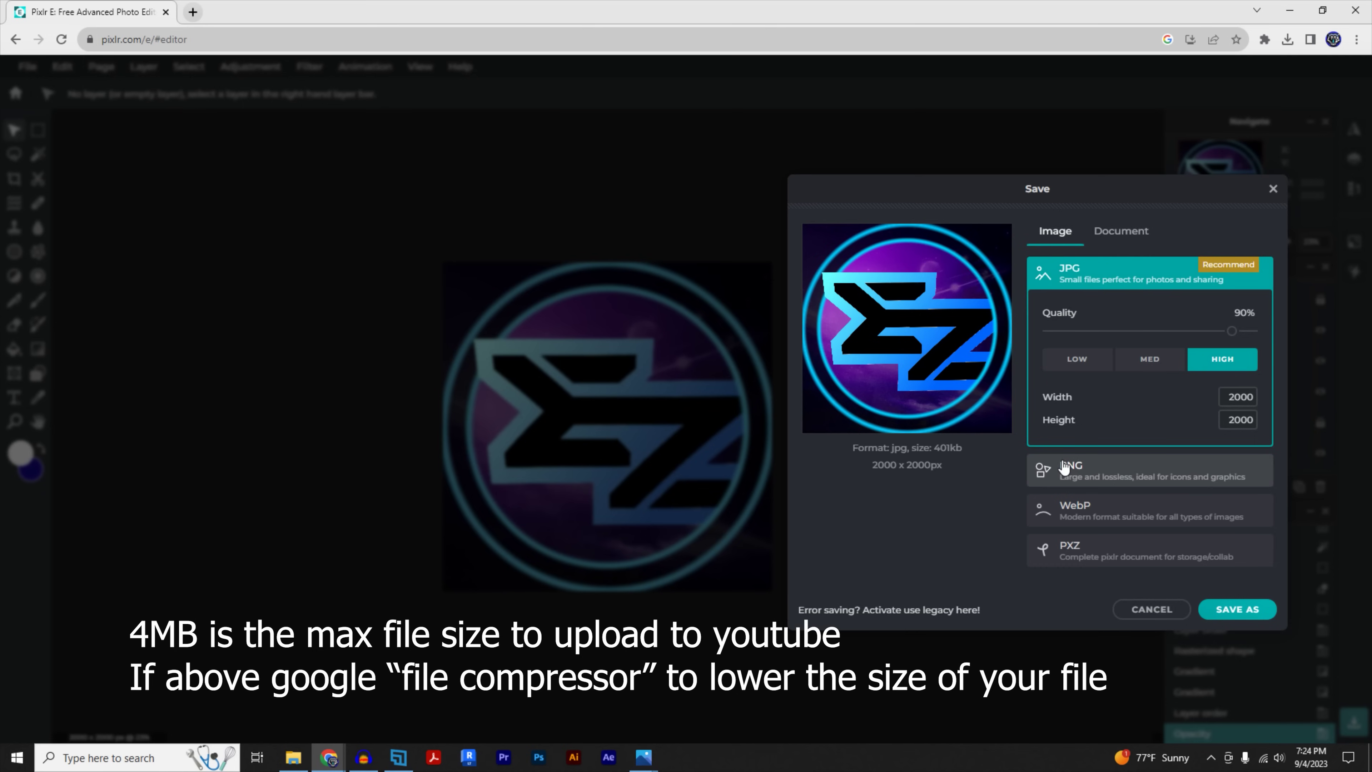
pyautogui.click(1078, 476)
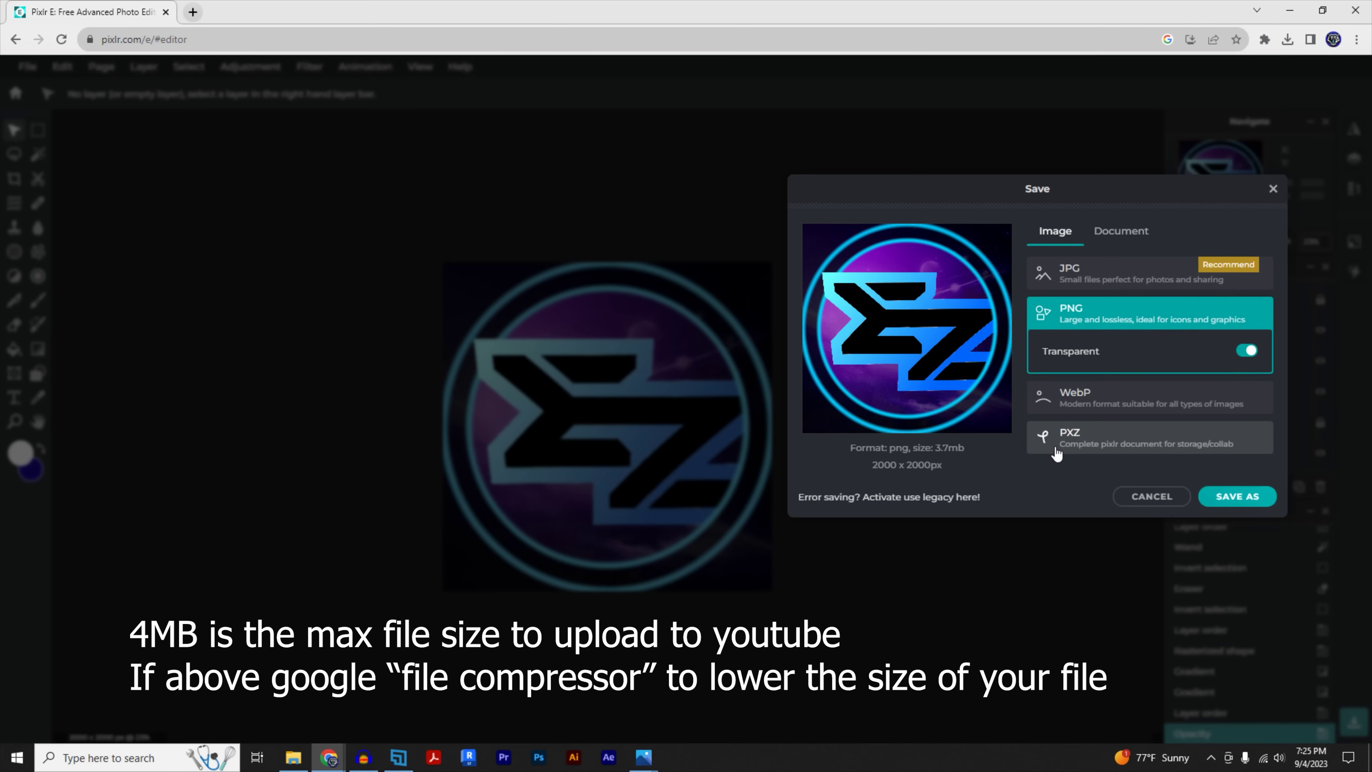
pyautogui.click(1238, 496)
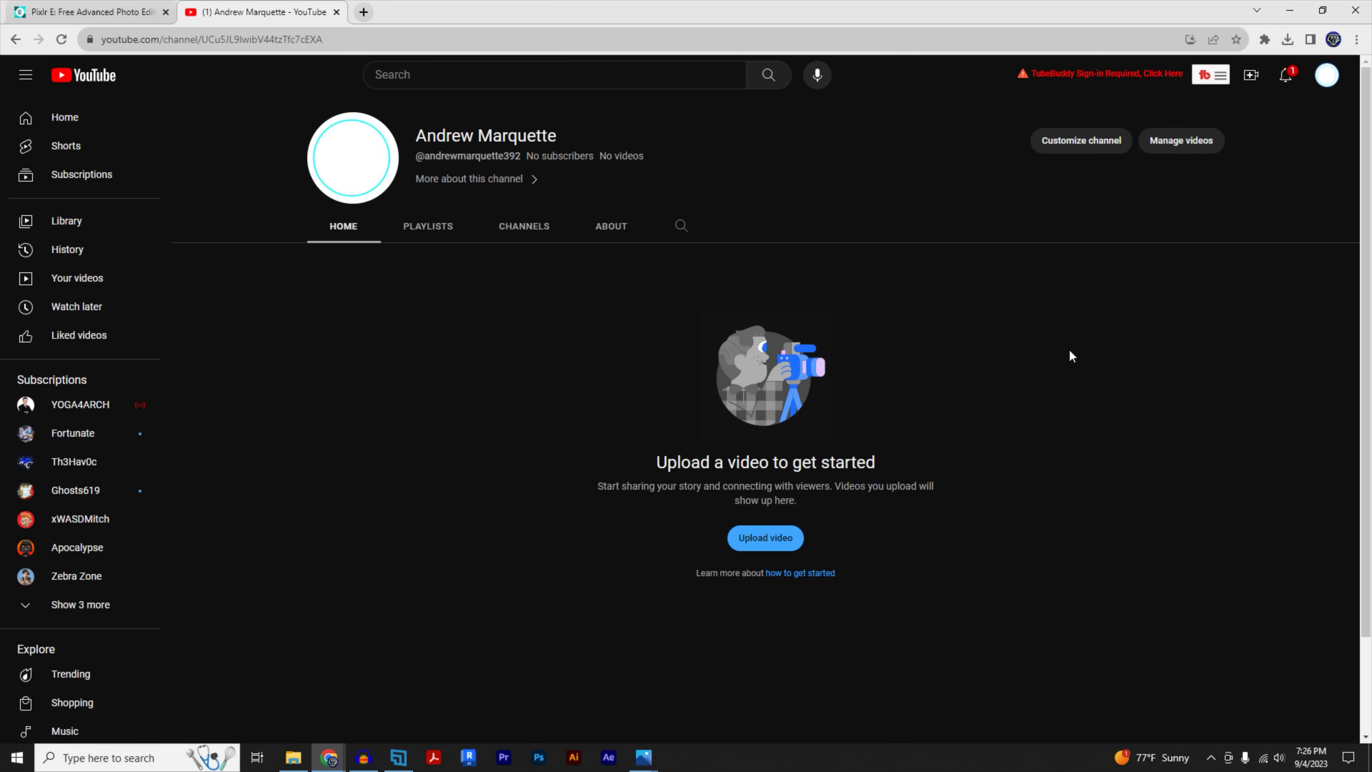
# Step: In YouTube, go to the account's own channel and open its profile picture for editing in YouTube Studio
pyautogui.click(1328, 76)
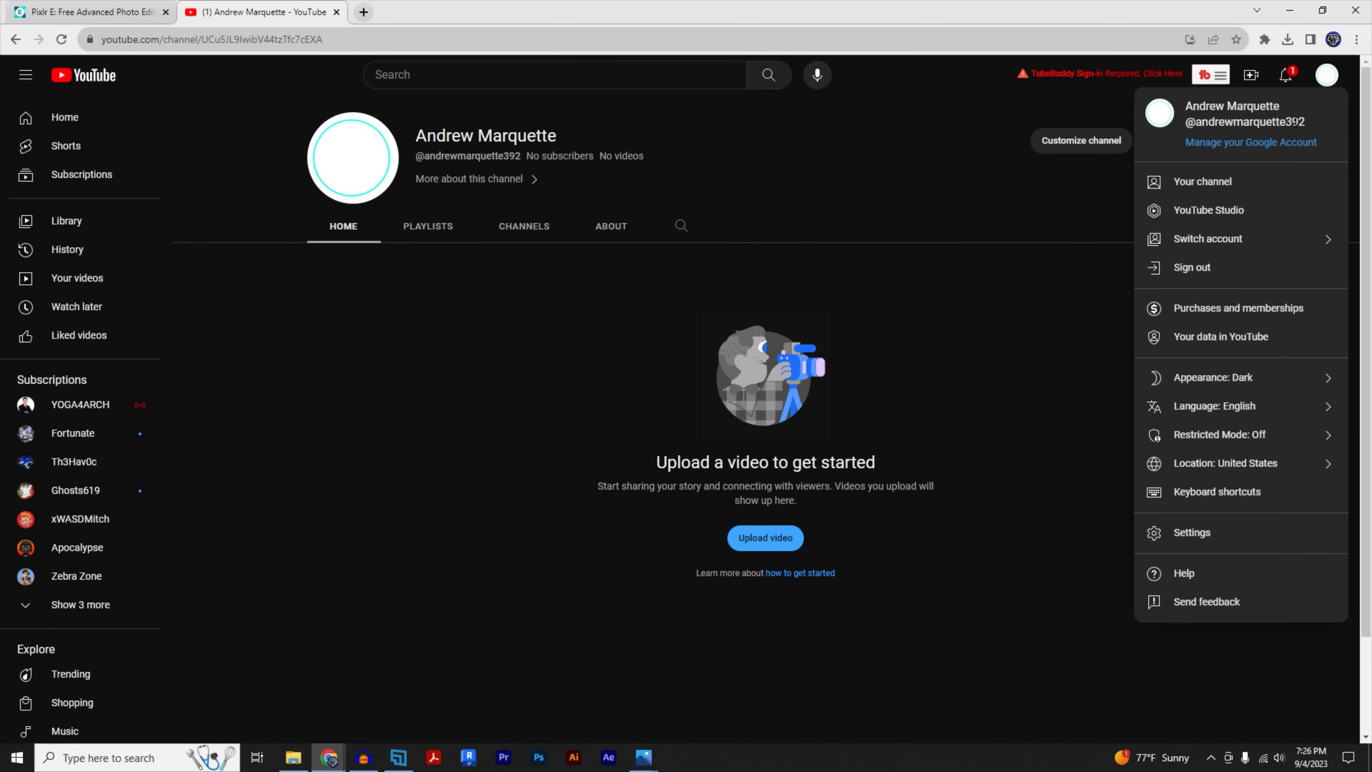
pyautogui.click(1202, 181)
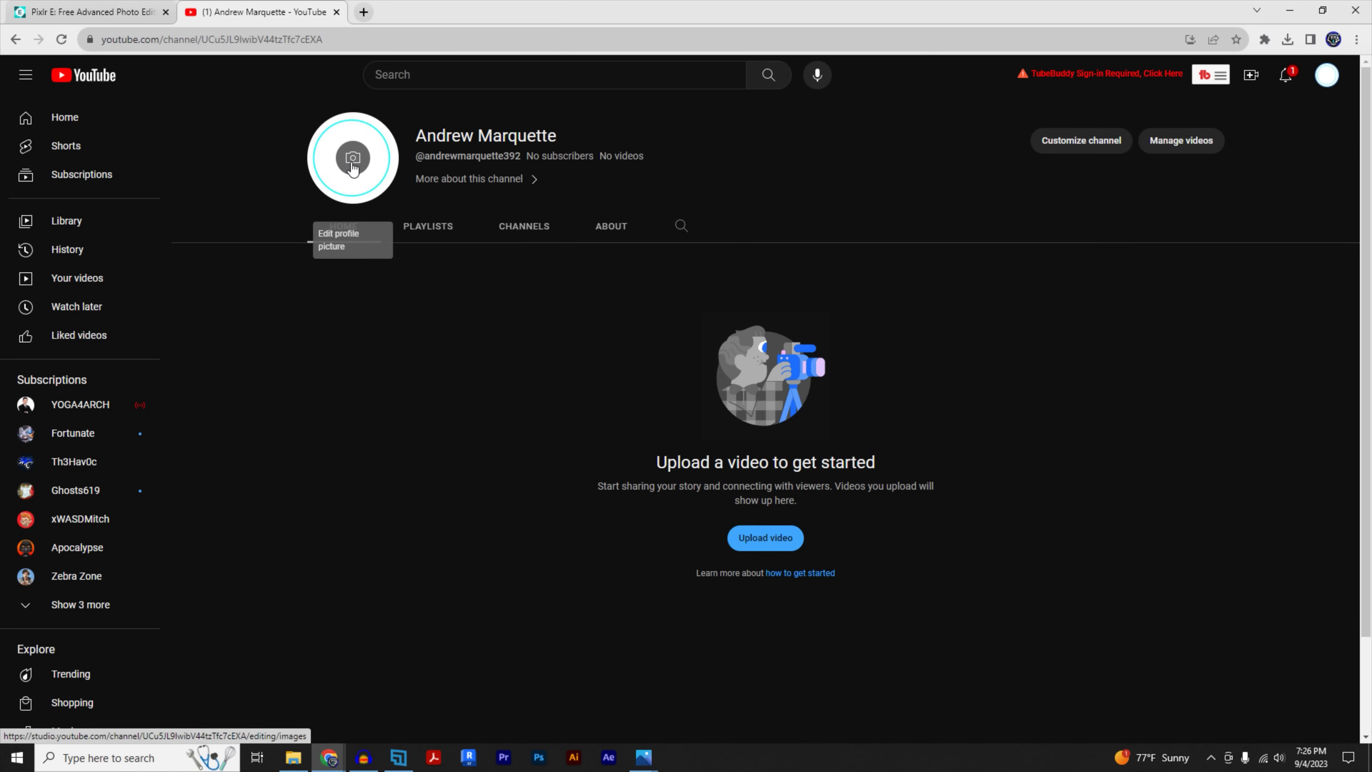
pyautogui.click(353, 162)
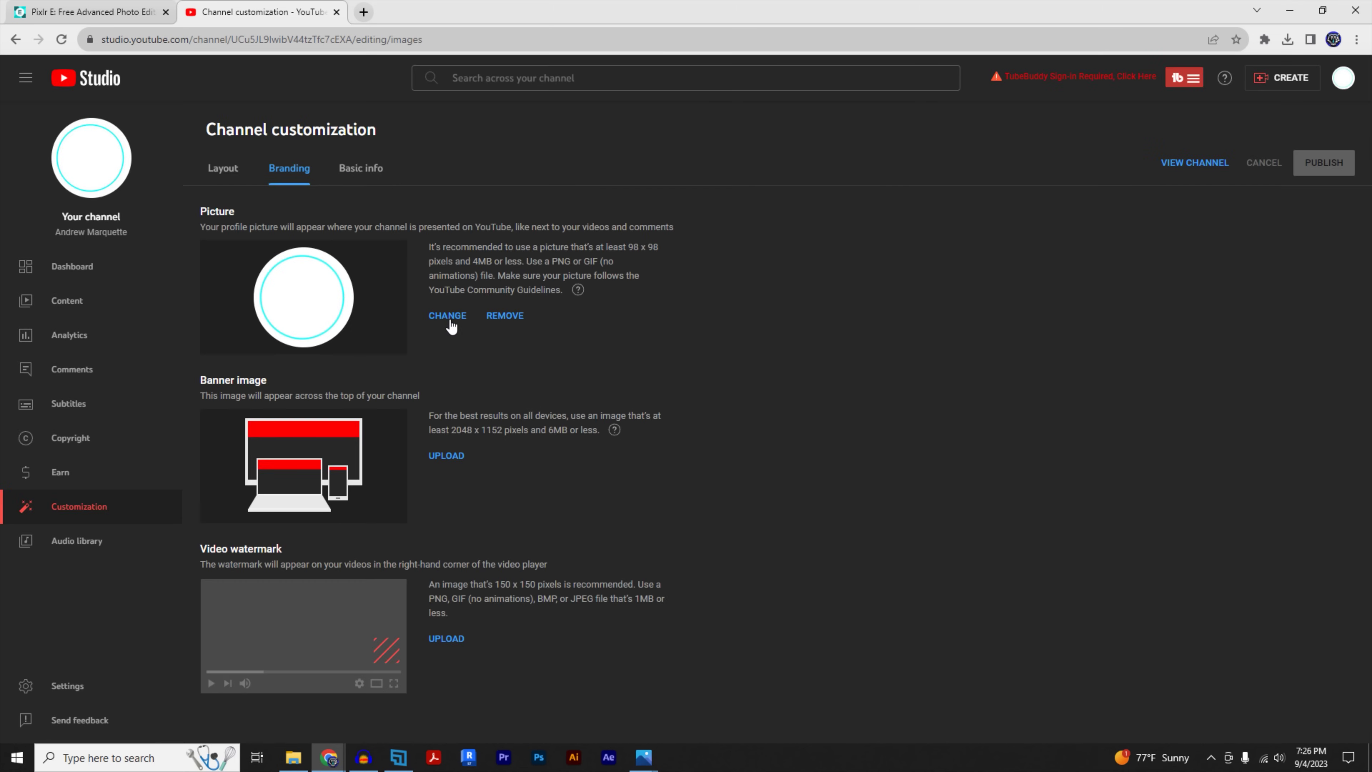
# Step: Change the channel's profile picture to the Logo file from the Desktop, and accept the crop
pyautogui.click(449, 316)
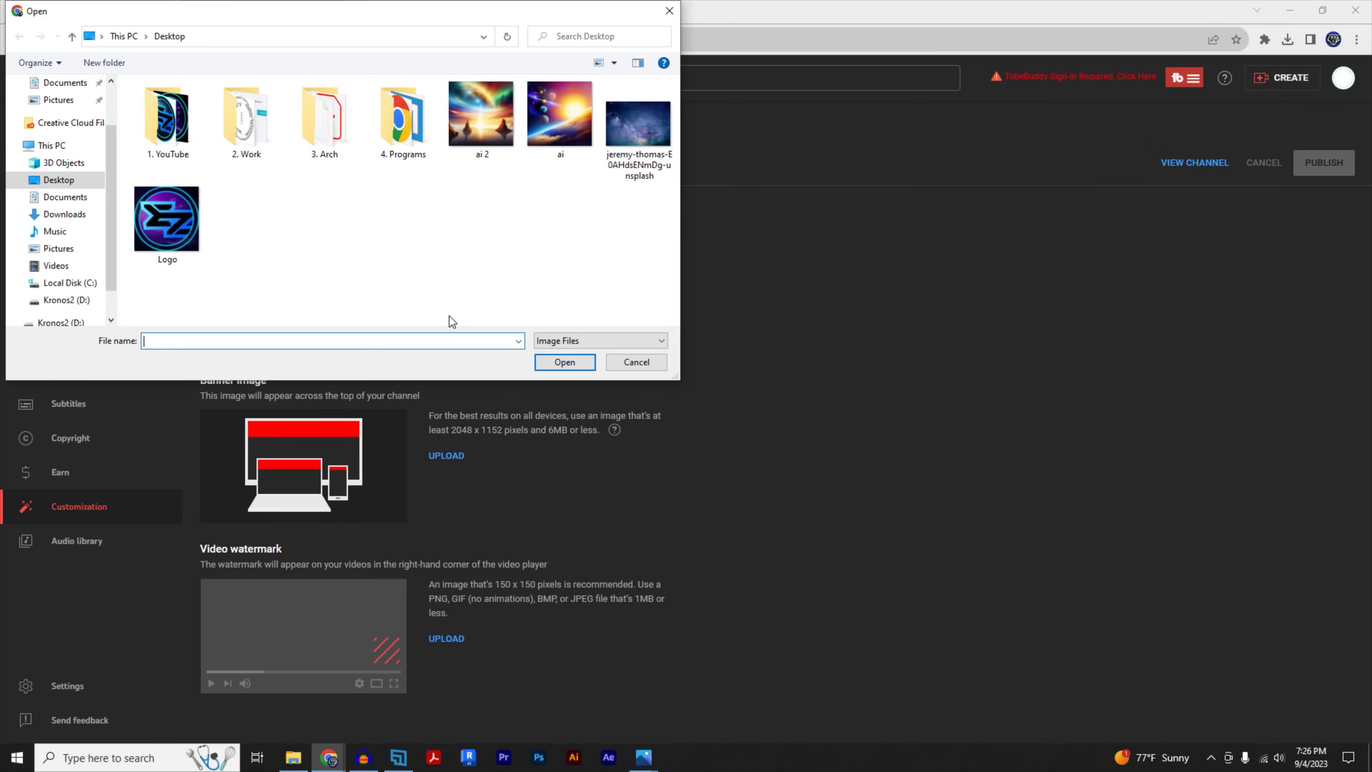
pyautogui.click(168, 233)
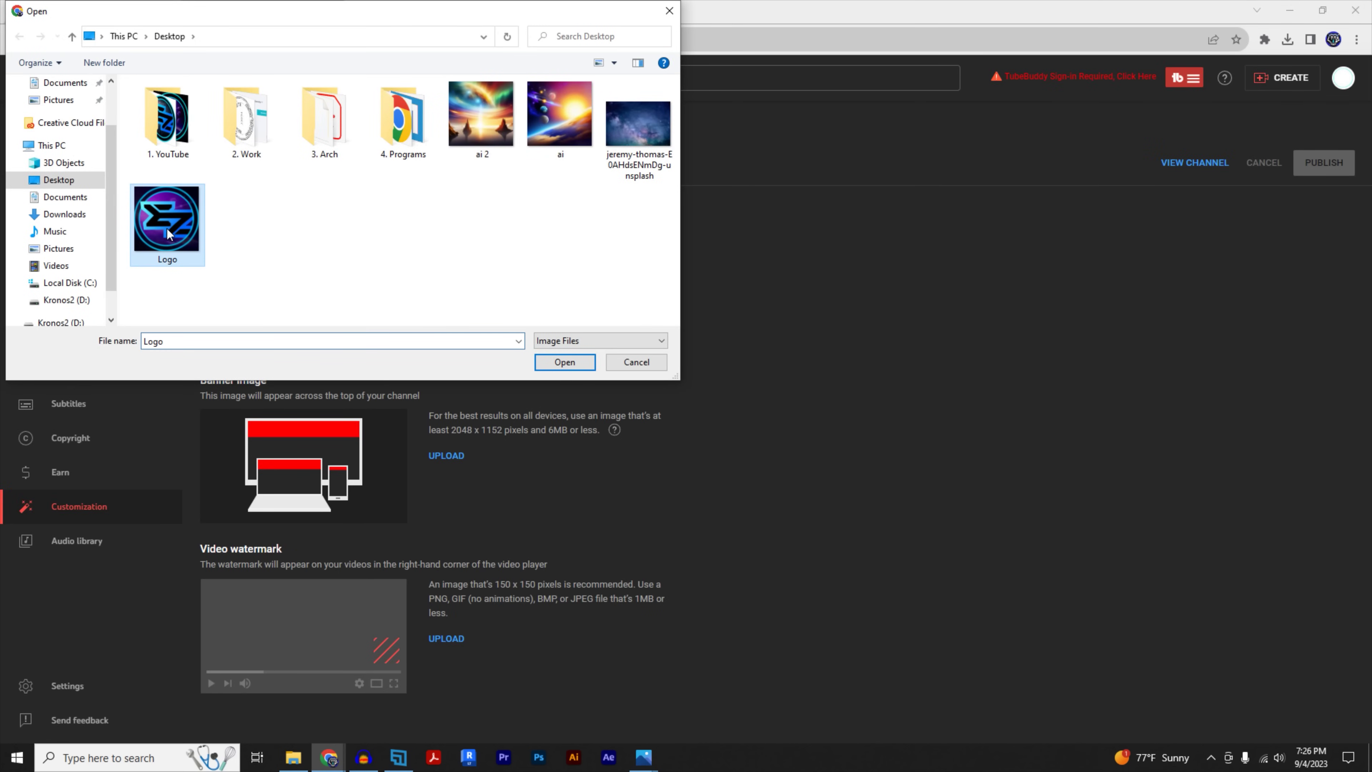
pyautogui.click(566, 363)
pyautogui.press('Return')
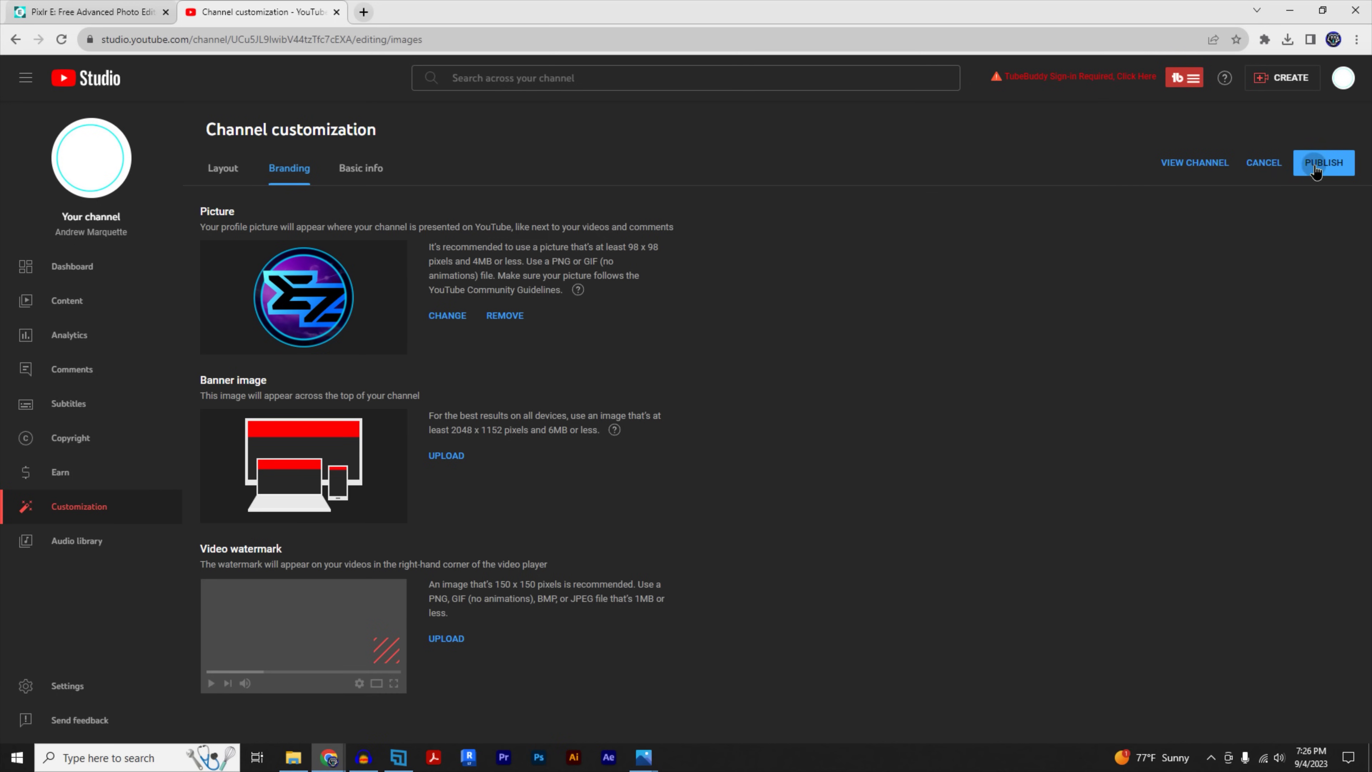